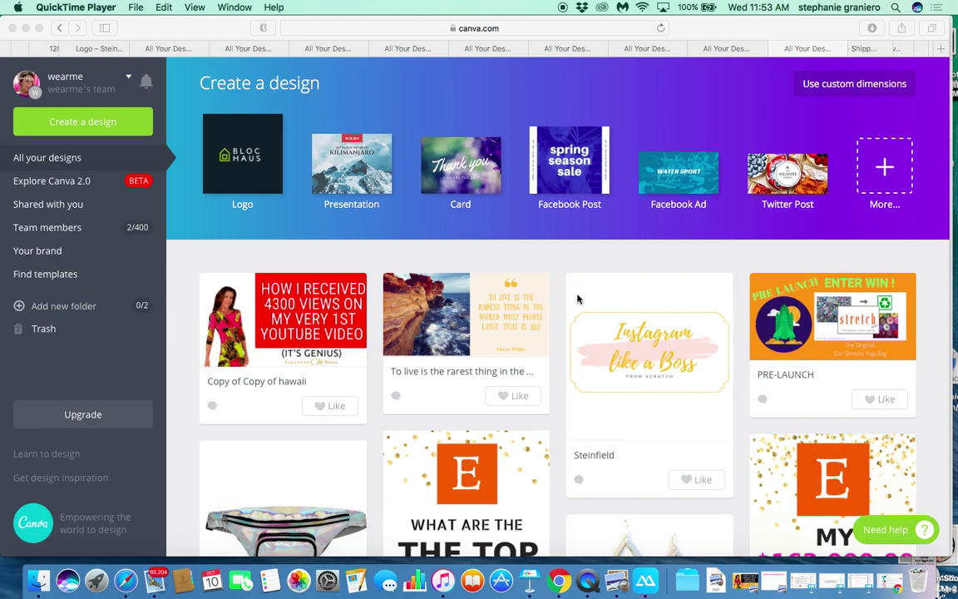
# Step: Look through the thumbnails of the existing designs on the home page
pyautogui.scroll(-4, 574, 301)
pyautogui.scroll(-2, 578, 299)
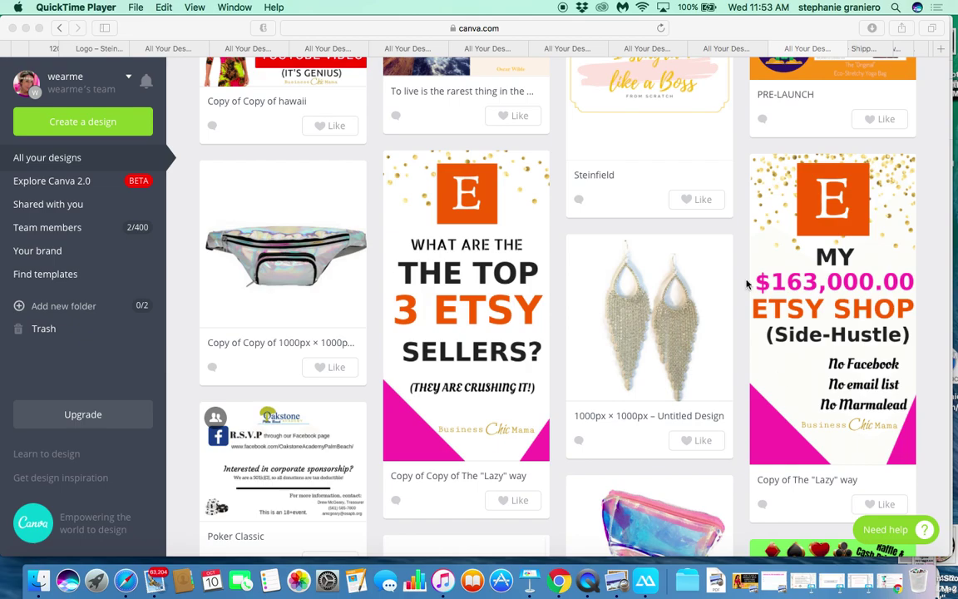
pyautogui.scroll(-7, 609, 316)
pyautogui.scroll(-3, 609, 316)
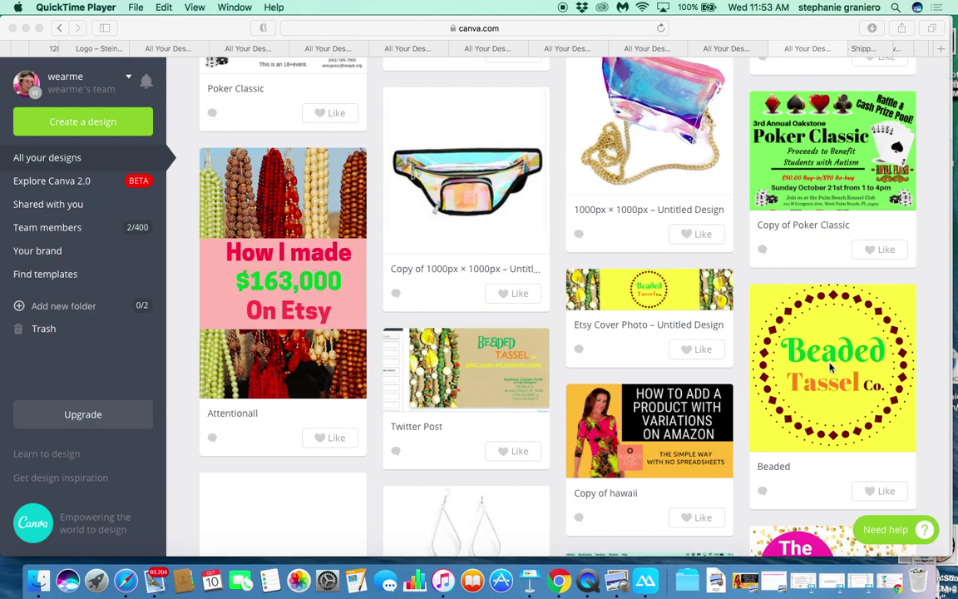
pyautogui.scroll(-10, 790, 354)
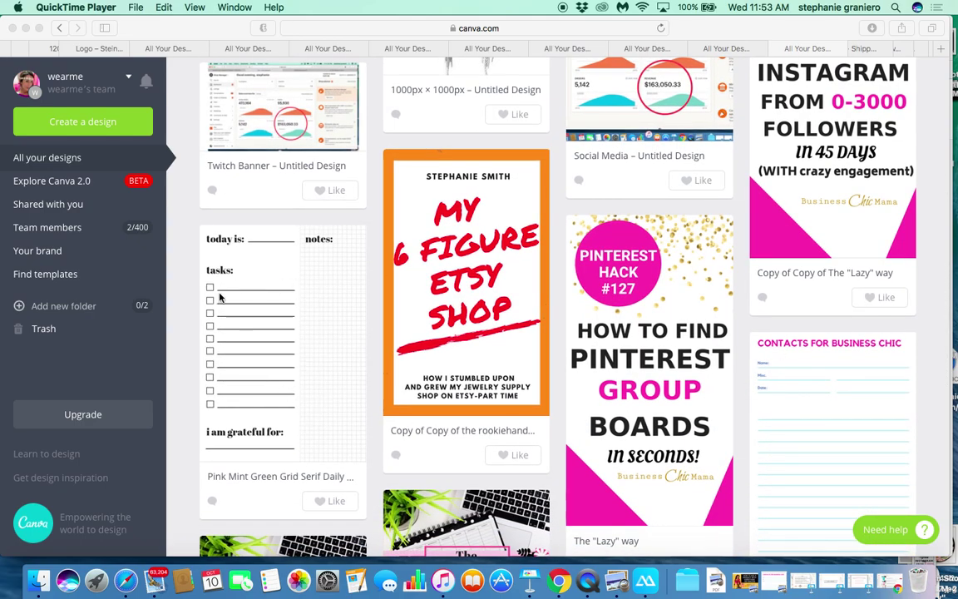
pyautogui.scroll(-5, 323, 325)
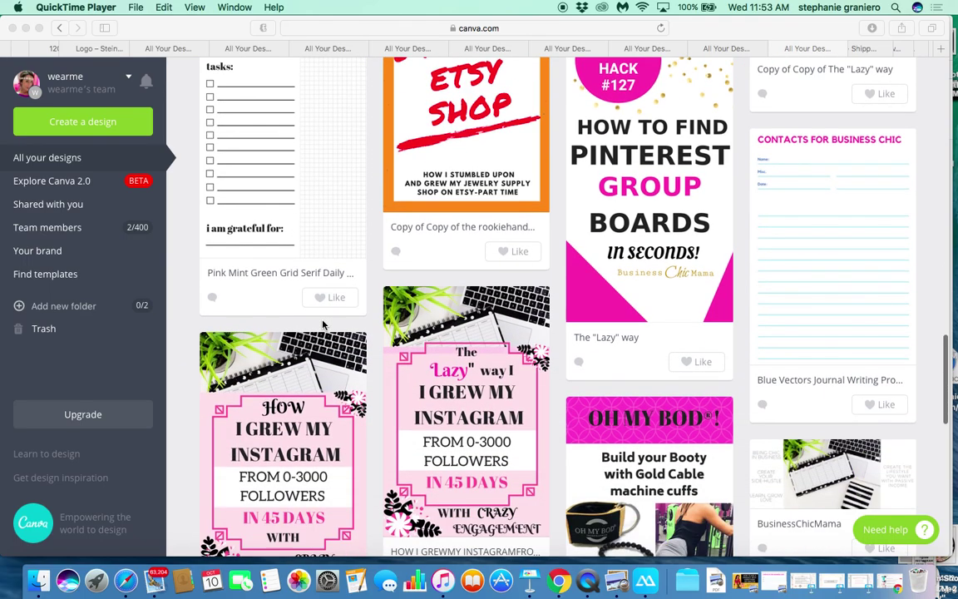
pyautogui.scroll(-3, 449, 292)
pyautogui.scroll(-1, 495, 331)
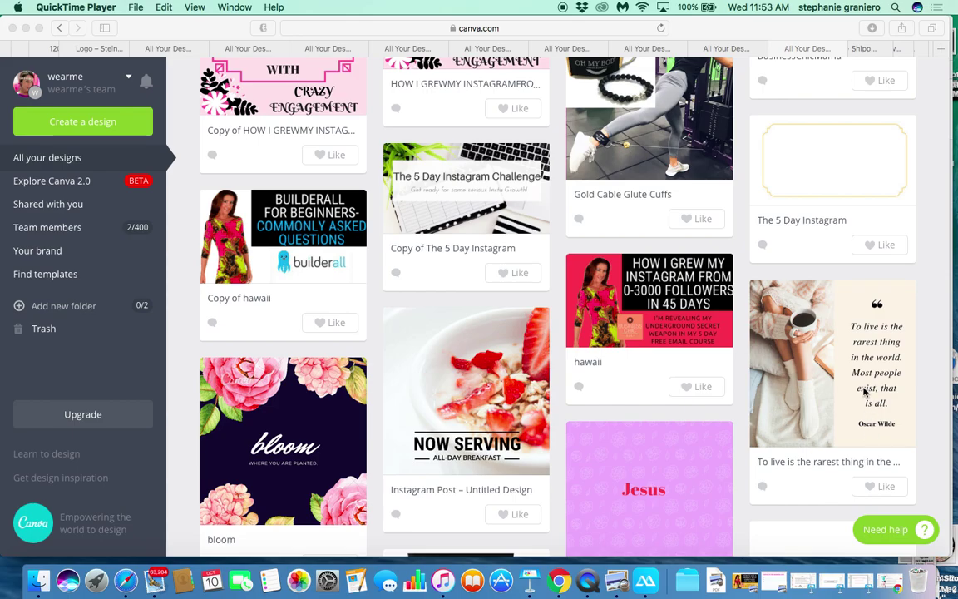
pyautogui.scroll(-10, 646, 427)
pyautogui.scroll(-15, 646, 428)
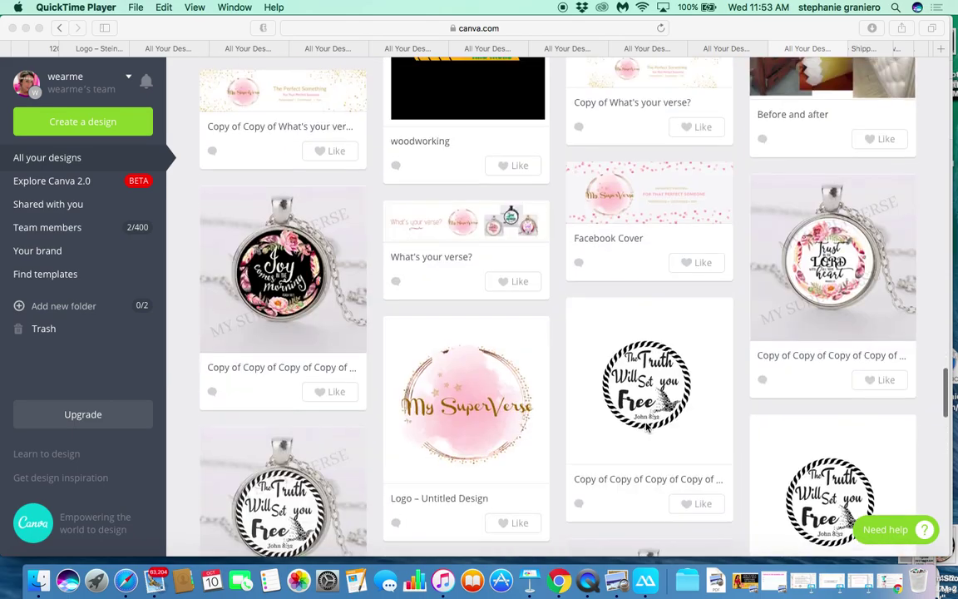
pyautogui.scroll(-4, 646, 427)
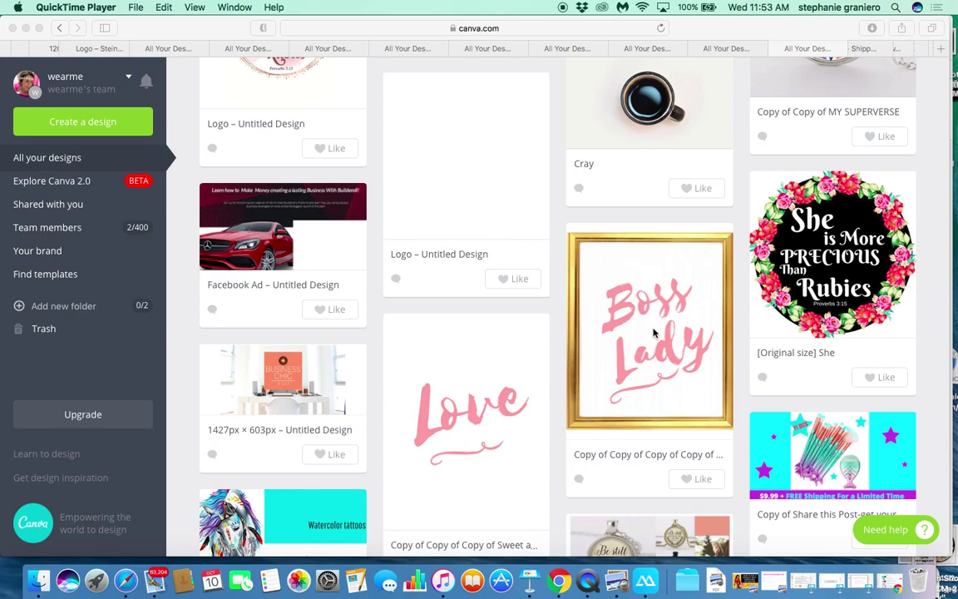
pyautogui.scroll(-9, 654, 332)
pyautogui.scroll(3, 862, 187)
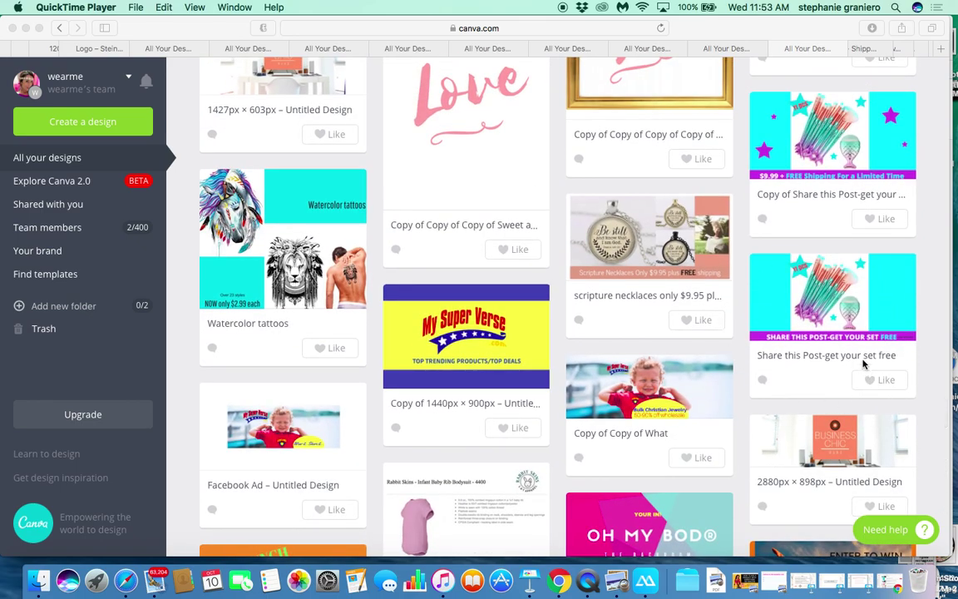
pyautogui.scroll(15, 516, 229)
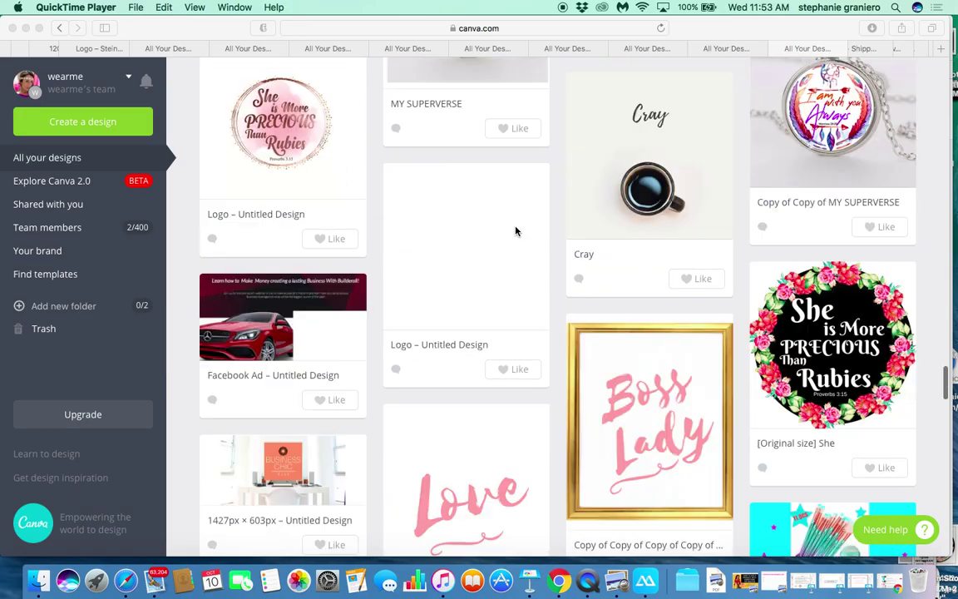
pyautogui.scroll(-1, 515, 230)
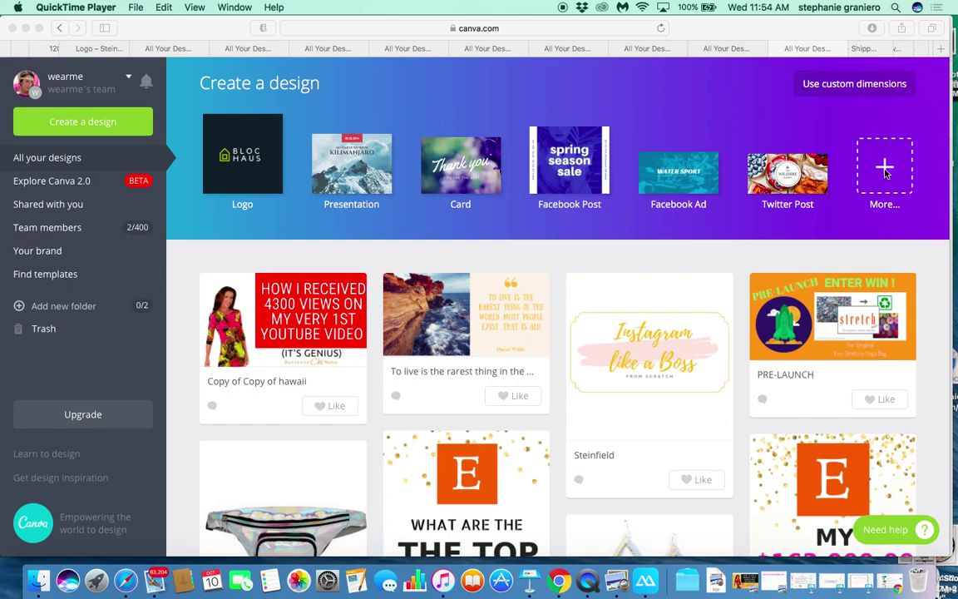
# Step: Show all the available design types and create a new Twitter Post design
pyautogui.click(886, 169)
pyautogui.click(884, 170)
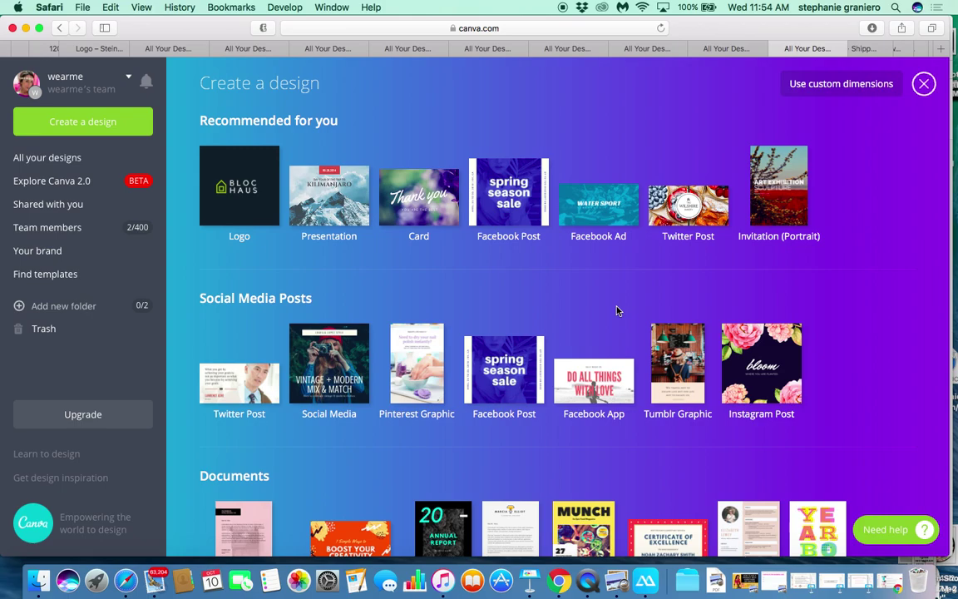
pyautogui.click(688, 221)
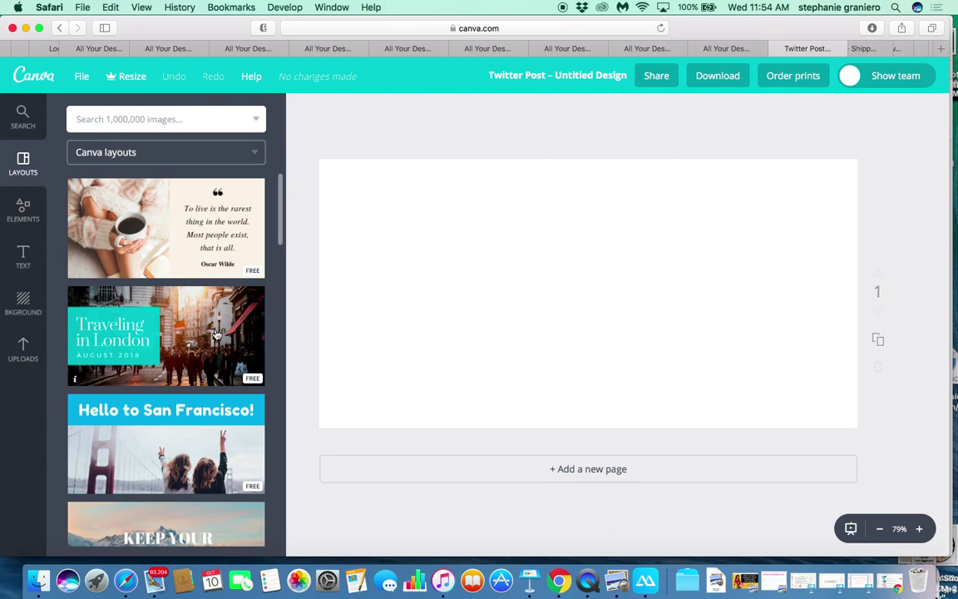
# Step: Find the free "Sunday Market" layout with the oranges photo and apply it to the blank Twitter post
pyautogui.scroll(-5, 216, 333)
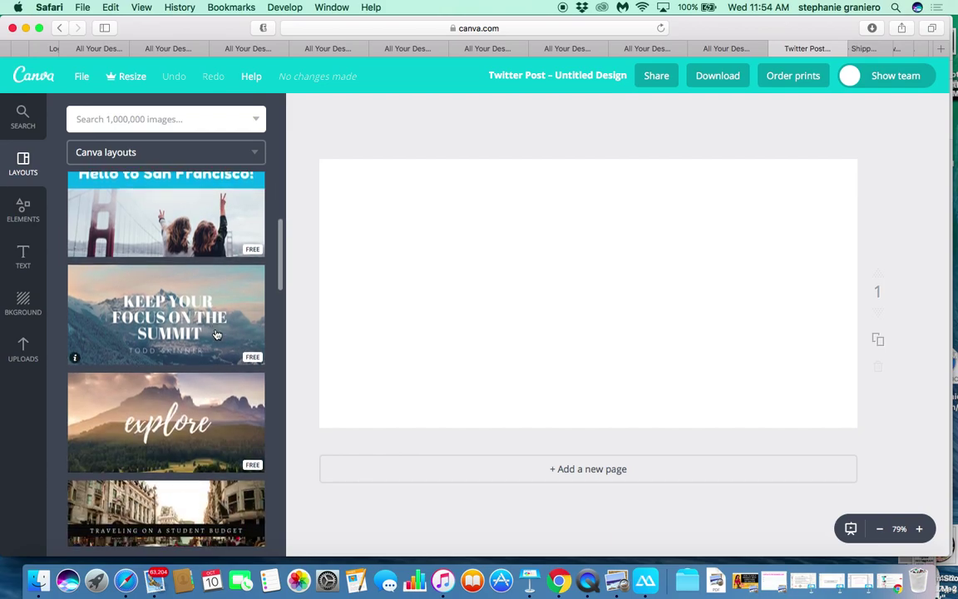
pyautogui.scroll(-6, 216, 332)
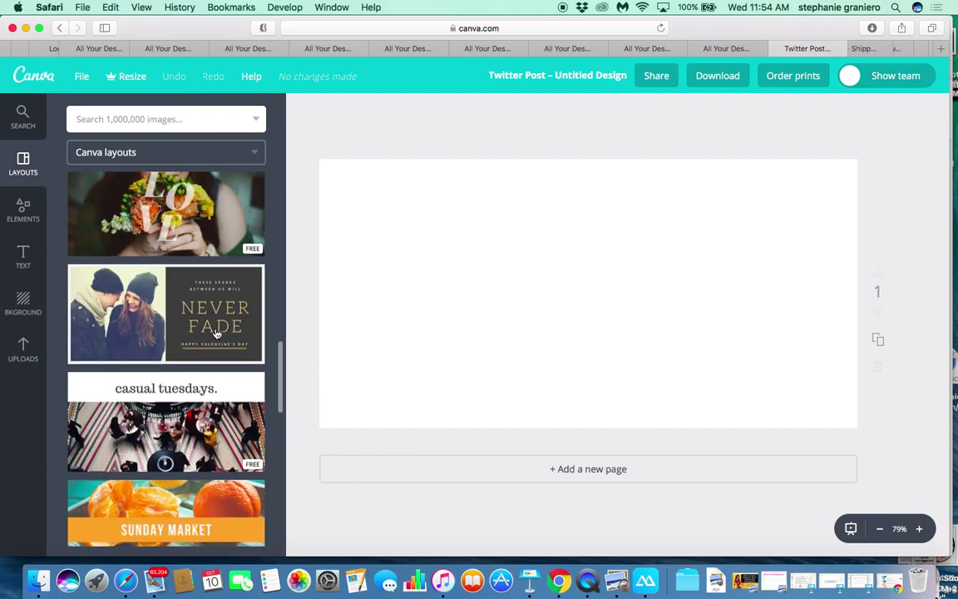
pyautogui.scroll(-3, 215, 333)
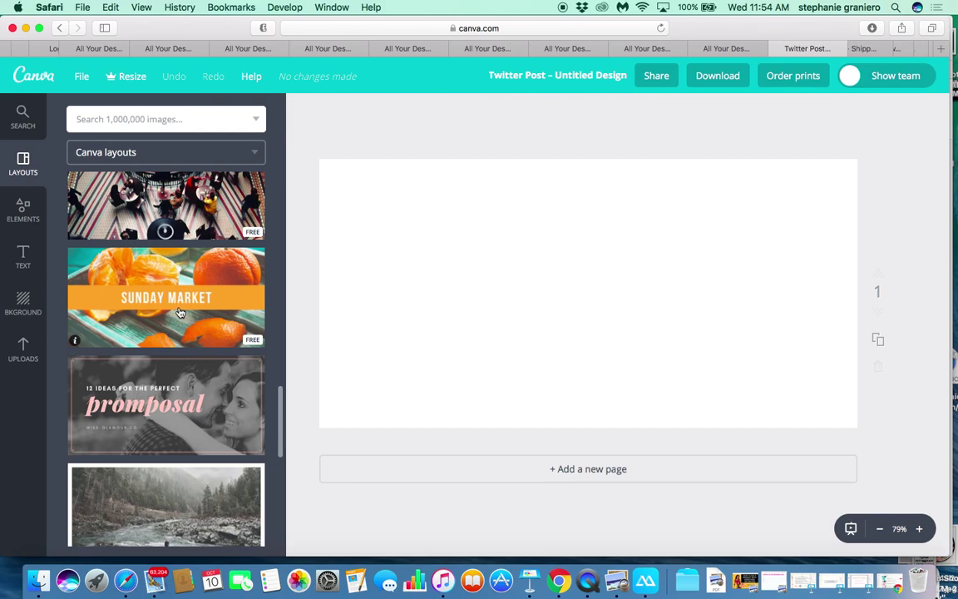
pyautogui.click(179, 312)
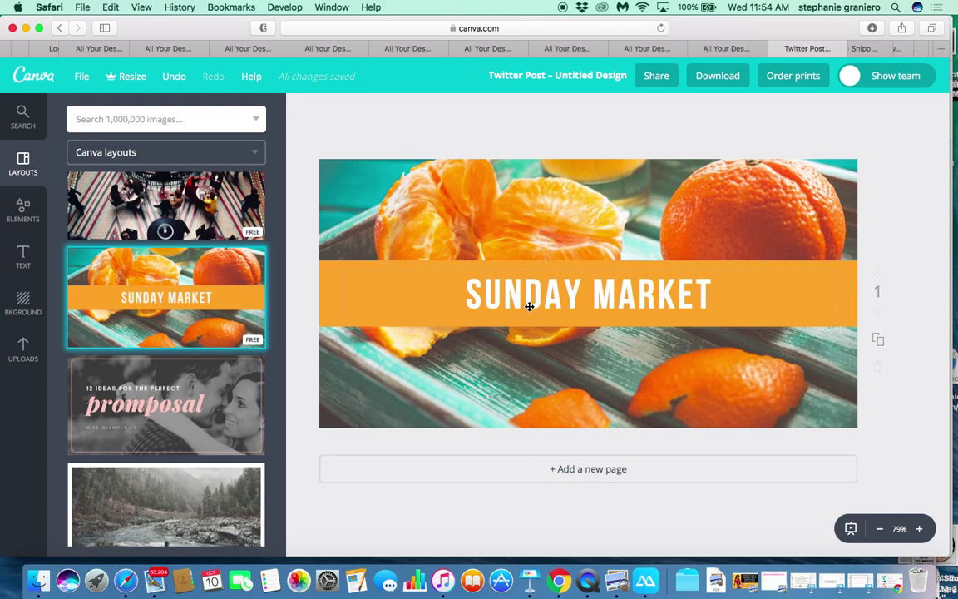
pyautogui.doubleClick(705, 297)
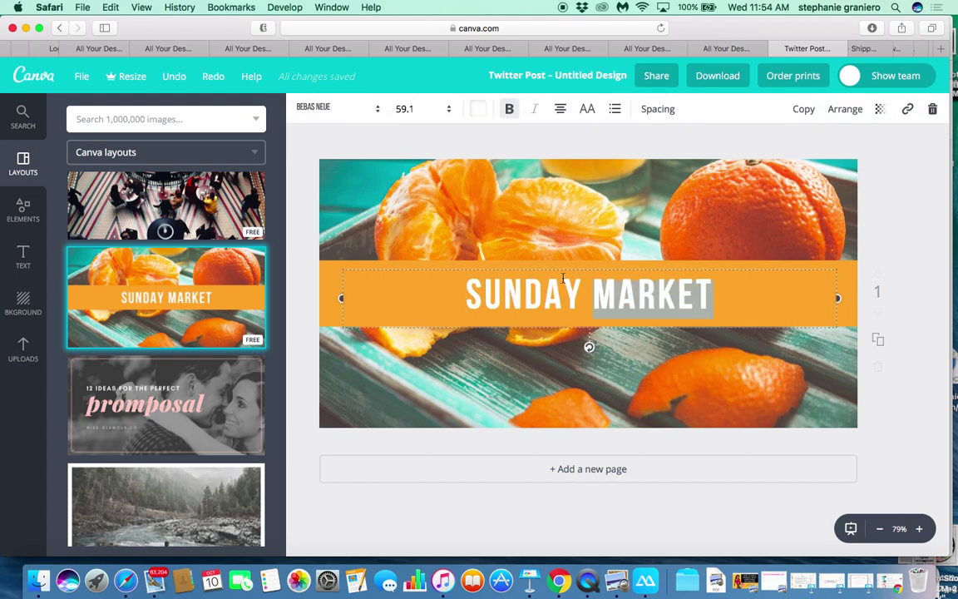
pyautogui.click(712, 300)
pyautogui.click(356, 189)
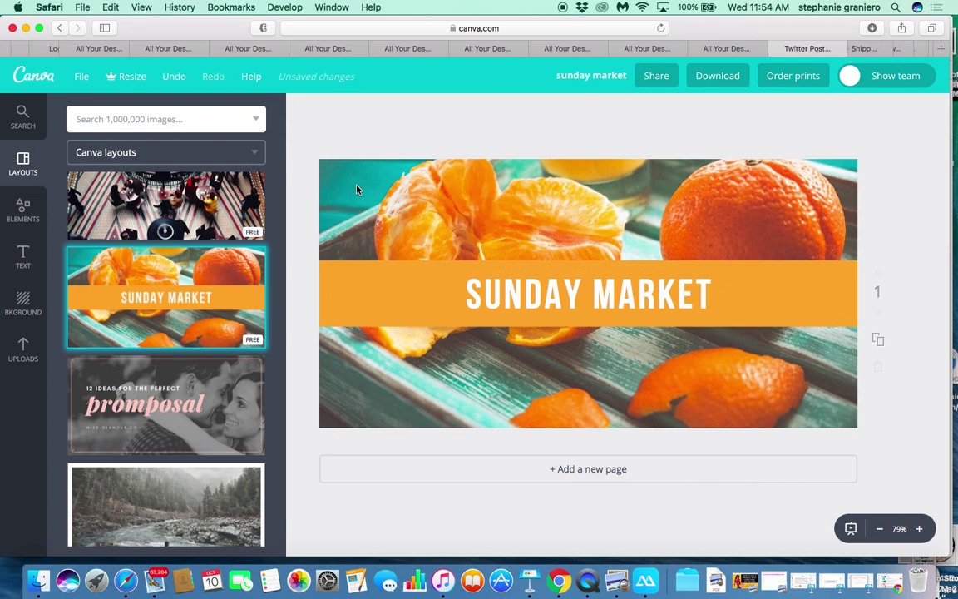
pyautogui.doubleClick(353, 180)
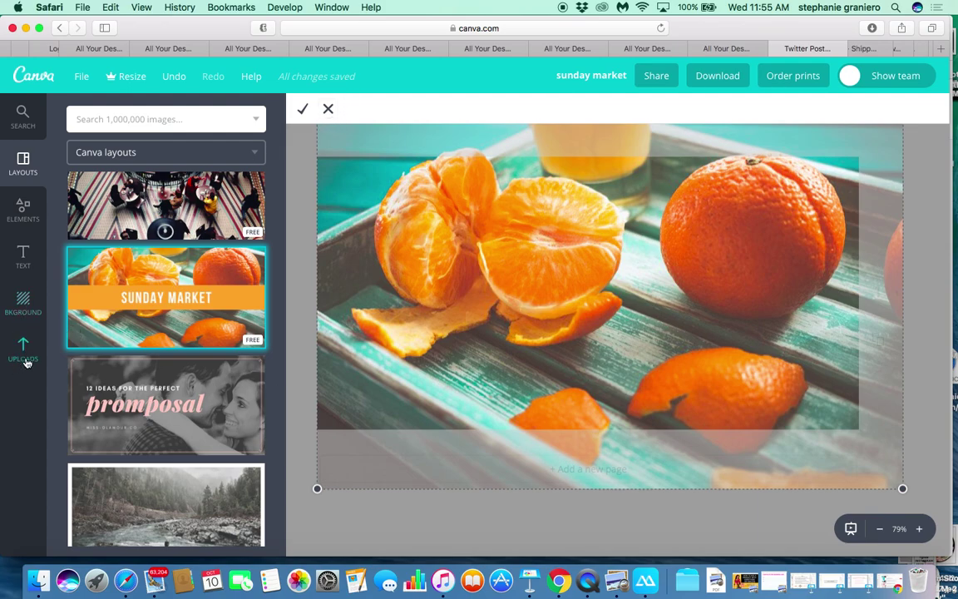
pyautogui.click(327, 109)
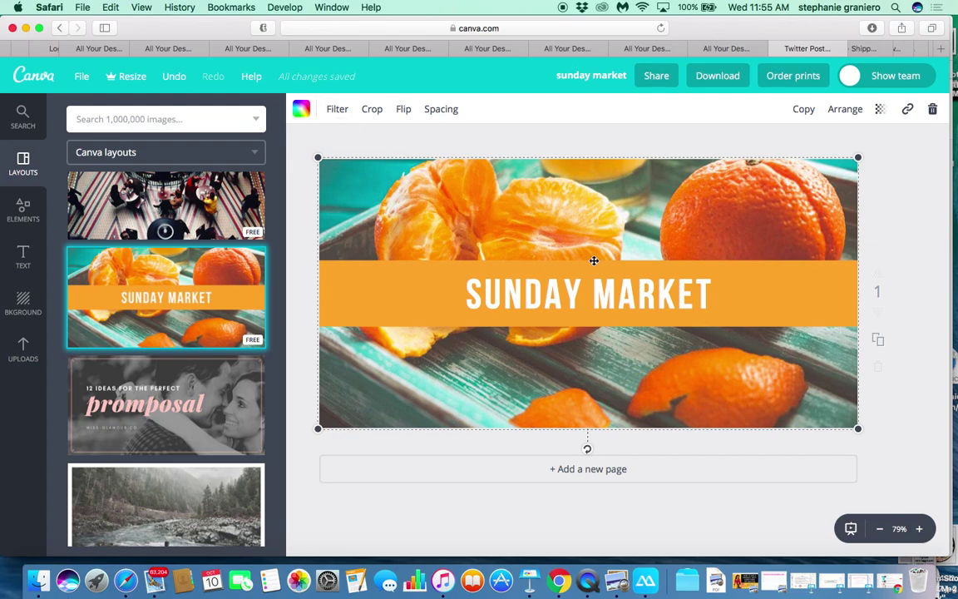
pyautogui.doubleClick(355, 294)
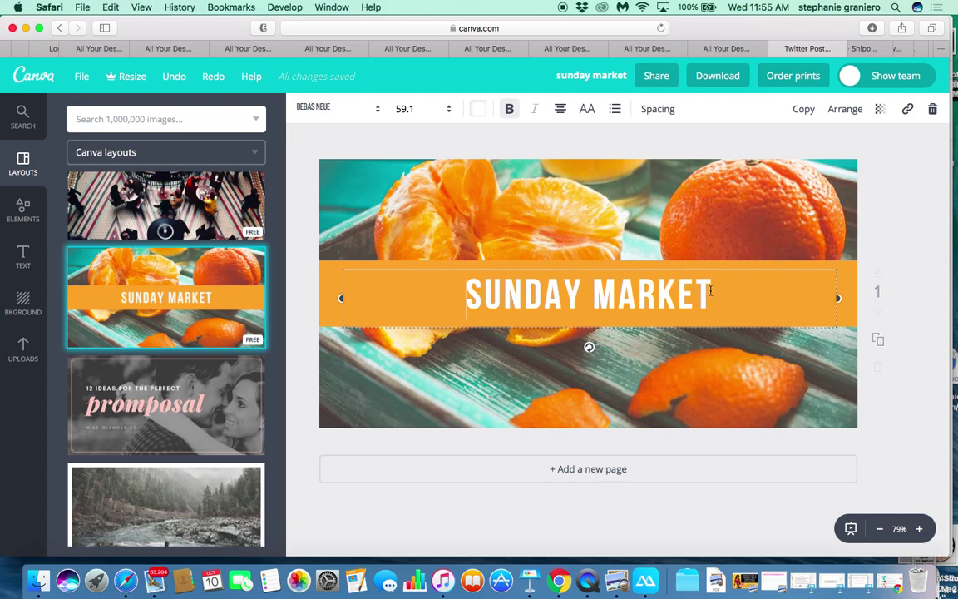
pyautogui.click(852, 276)
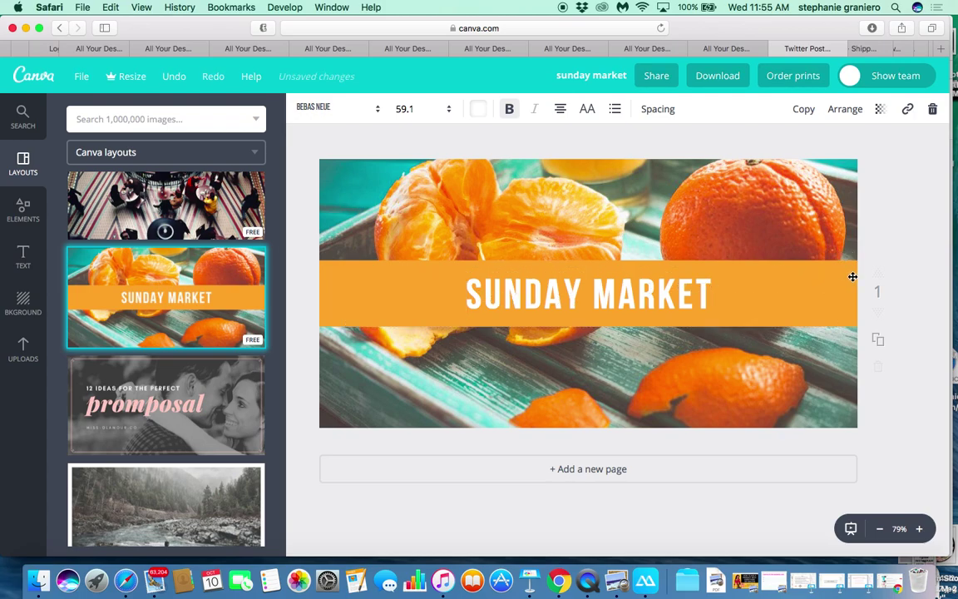
# Step: Delete the orange band behind the title text and undo the deletion
pyautogui.click(853, 276)
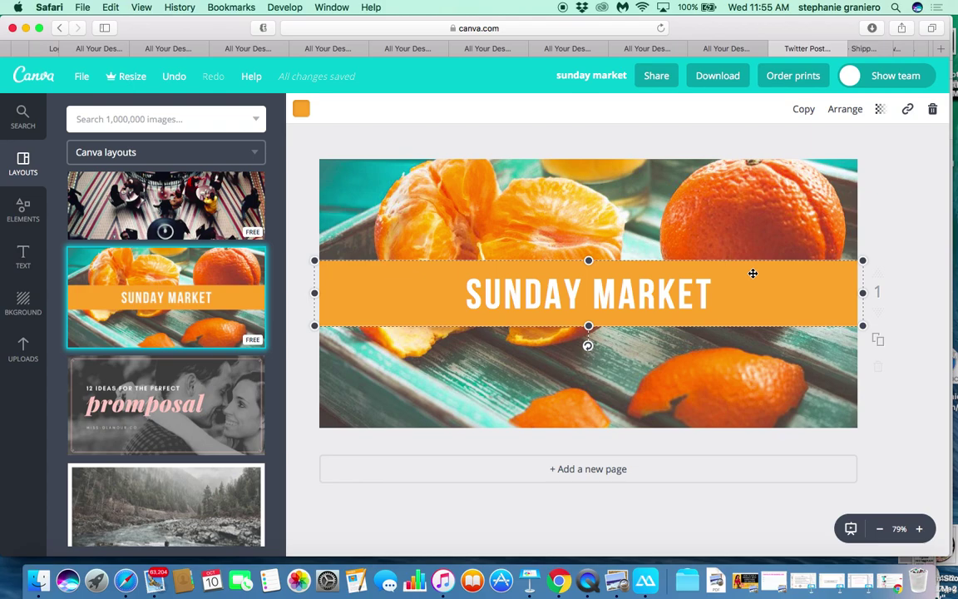
pyautogui.click(932, 111)
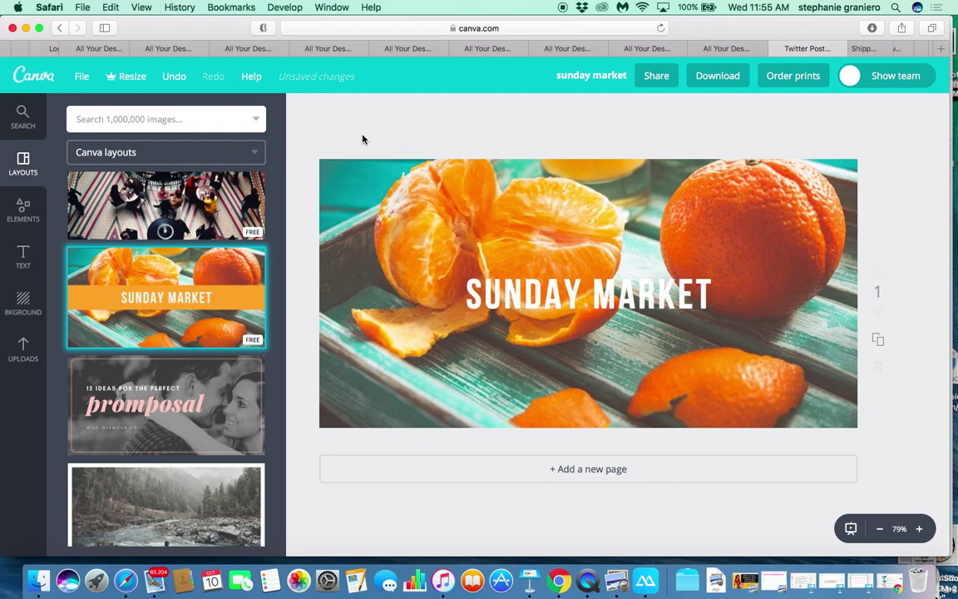
pyautogui.click(173, 81)
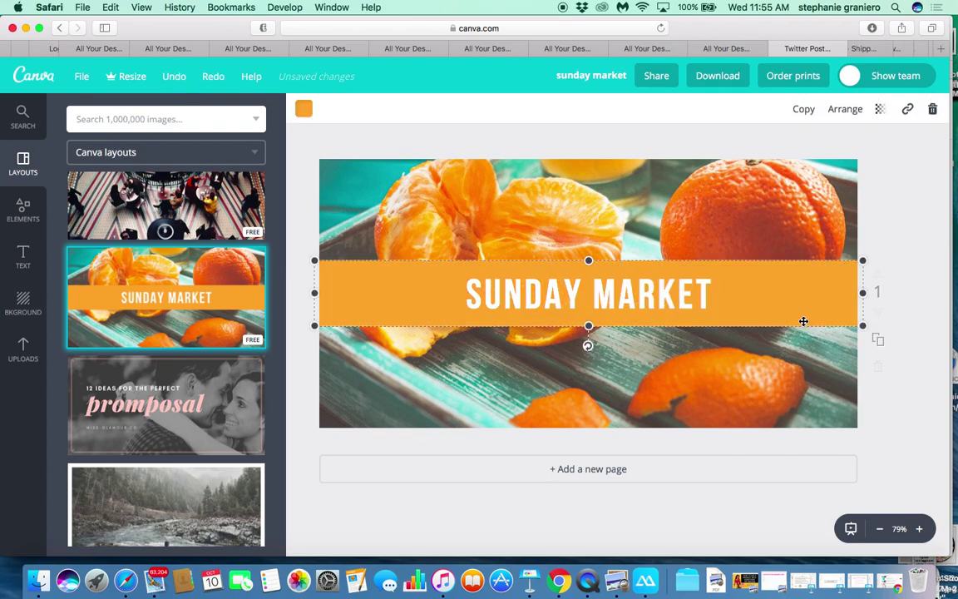
# Step: Replace the title text on the orange band with "HEALTHY AND HAPPY"
pyautogui.doubleClick(700, 301)
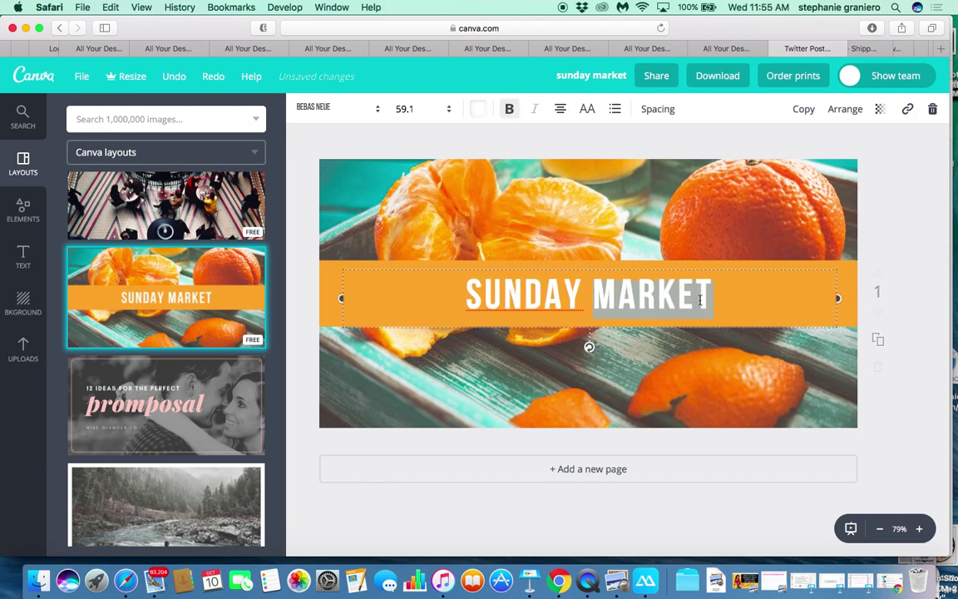
pyautogui.click(712, 299)
pyautogui.moveTo(712, 299); pyautogui.dragTo(467, 303)
pyautogui.write('HEL')
pyautogui.press('BackSpace')
pyautogui.write('A')
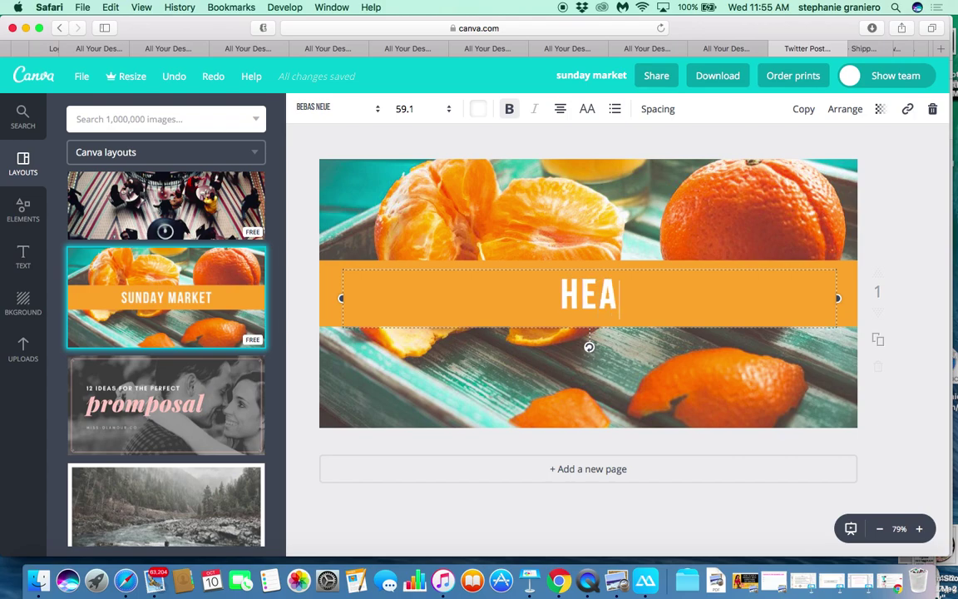
pyautogui.write('LT')
pyautogui.press('BackSpace')
pyautogui.write('LTHY')
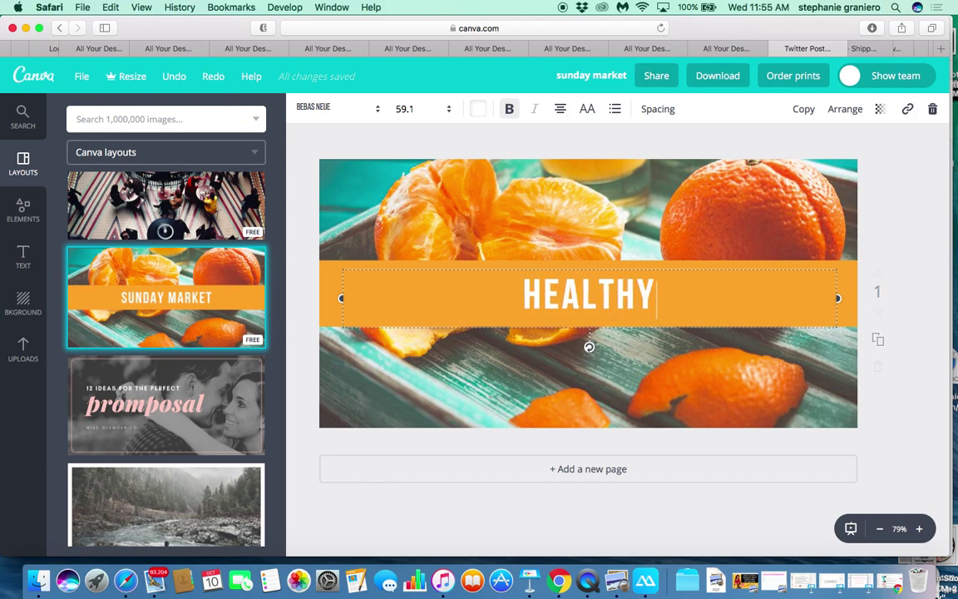
pyautogui.write(' AND HAPPY')
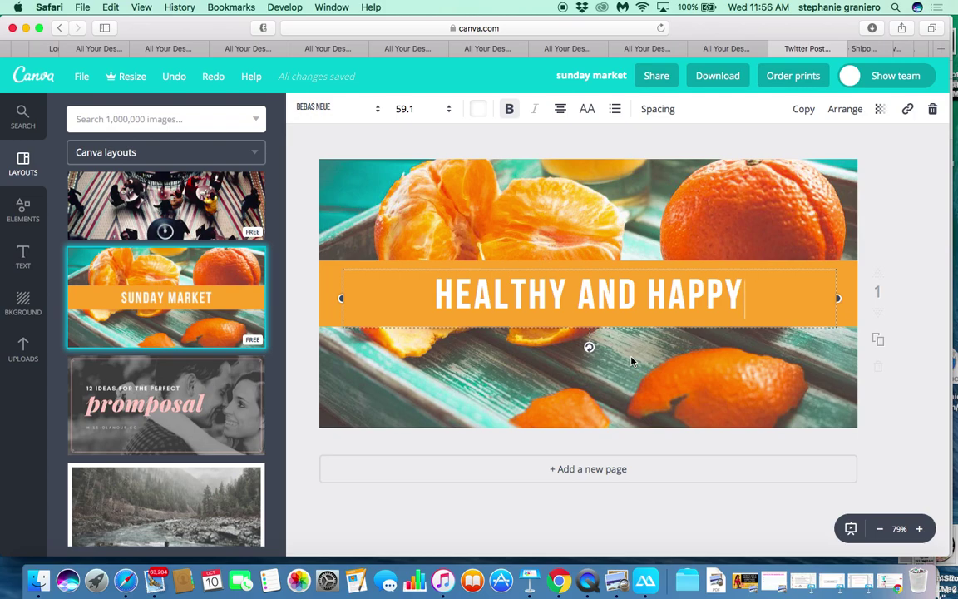
# Step: Review the design's social, link and embed sharing options, copy the collaboration link with edit access, and close the sharing dialog
pyautogui.click(657, 77)
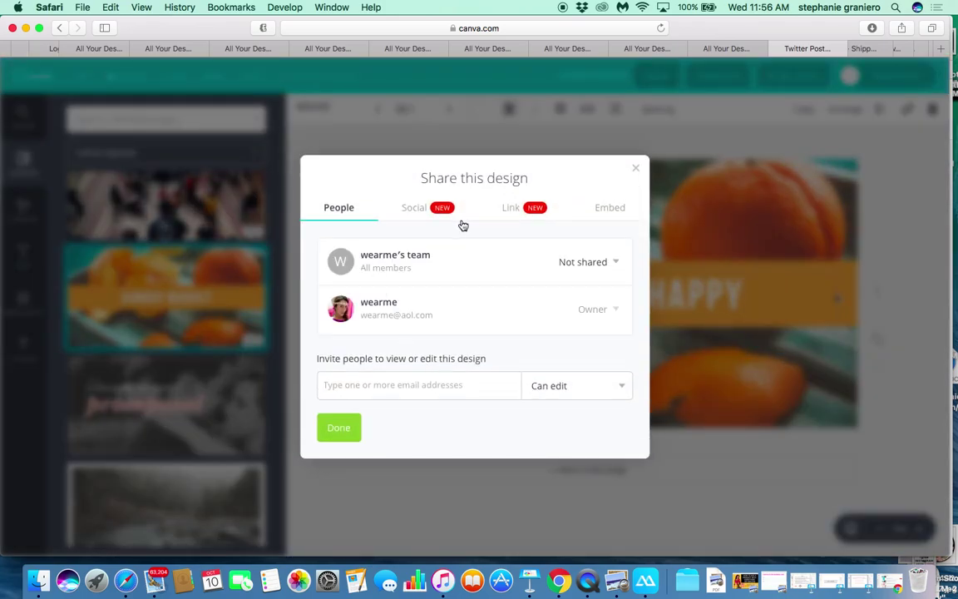
pyautogui.click(417, 207)
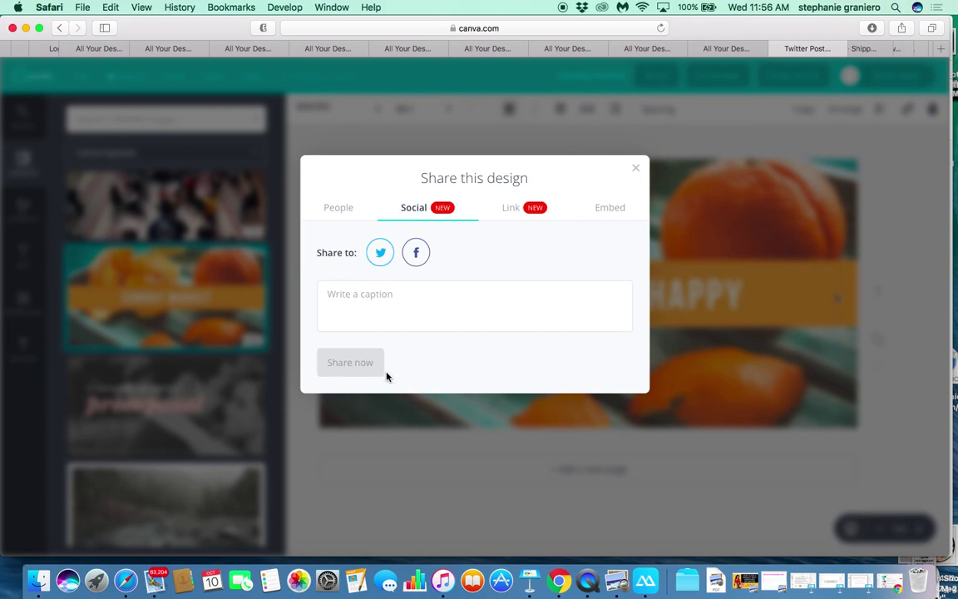
pyautogui.click(510, 210)
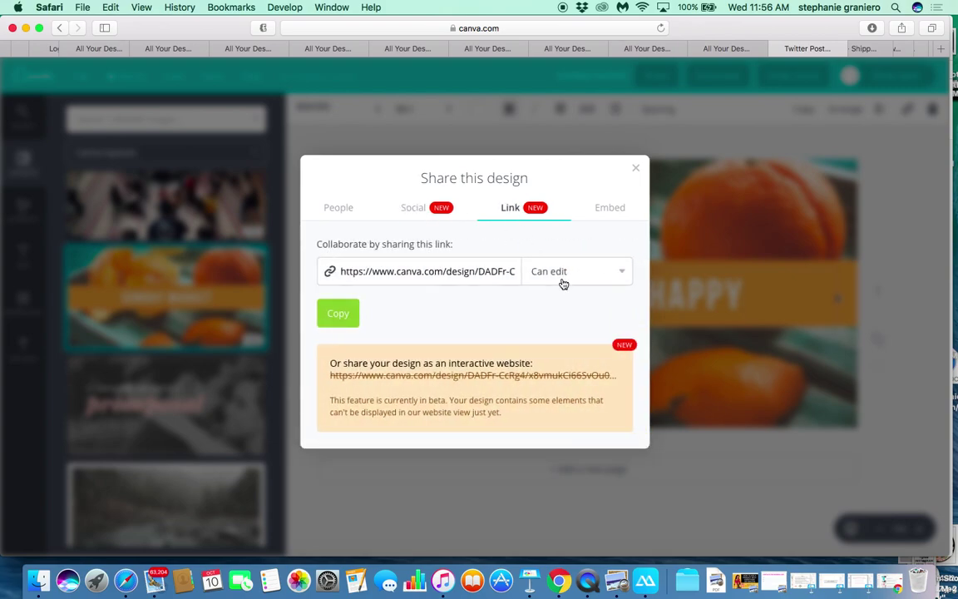
pyautogui.click(336, 315)
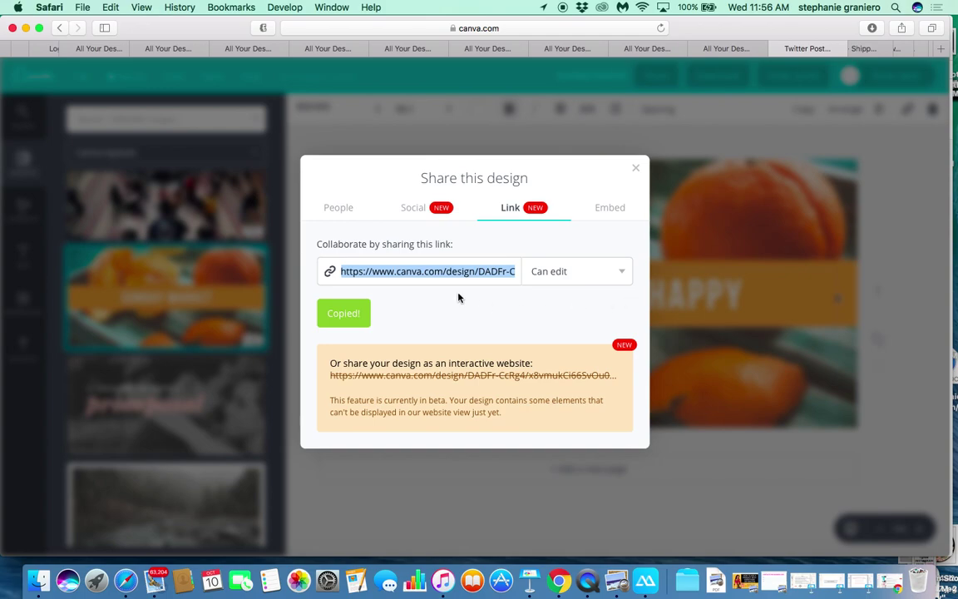
pyautogui.click(607, 210)
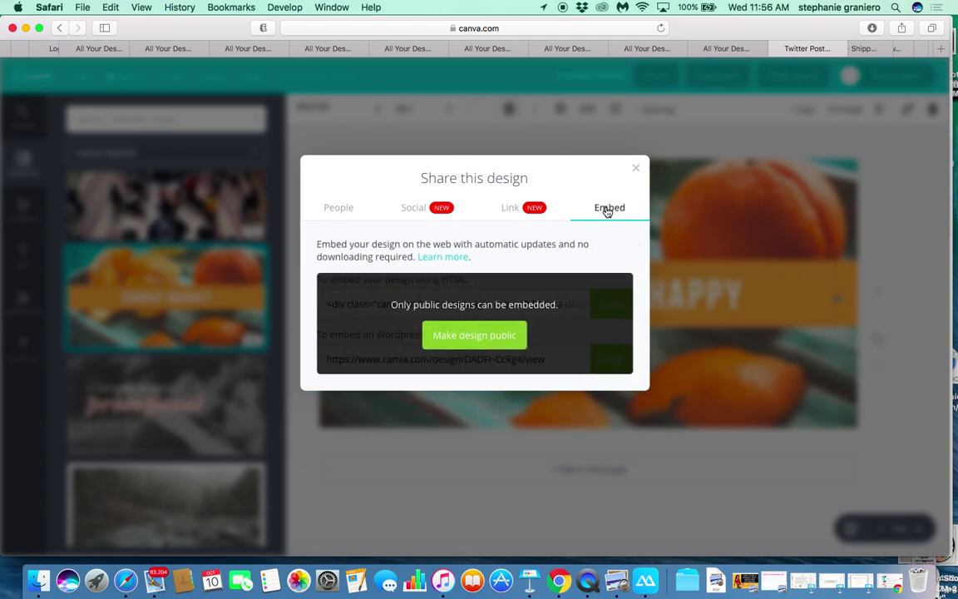
pyautogui.click(635, 169)
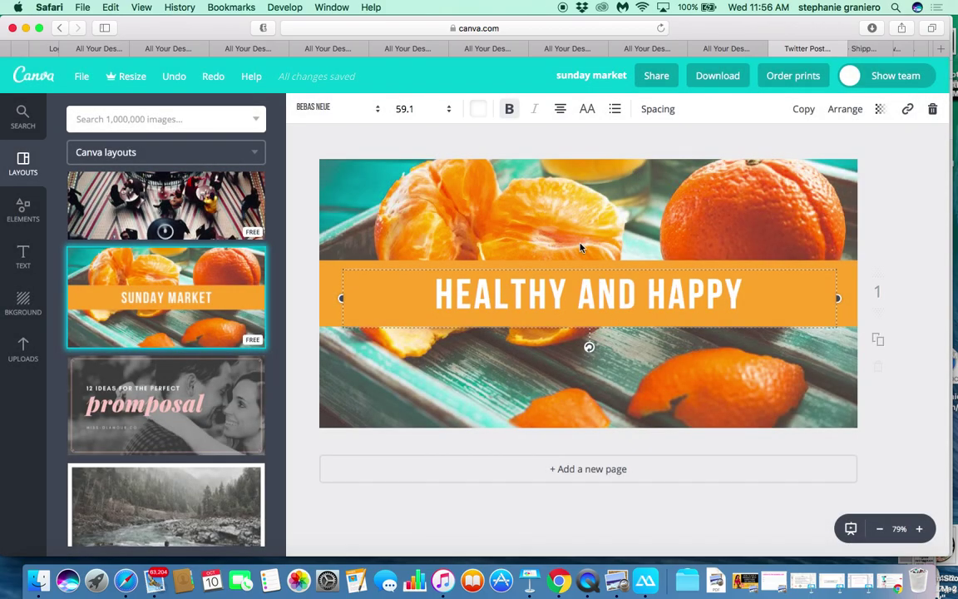
# Step: Review the design's download options, switching the file type to JPG and to PDF - Print, and close them without downloading
pyautogui.click(733, 77)
pyautogui.click(787, 148)
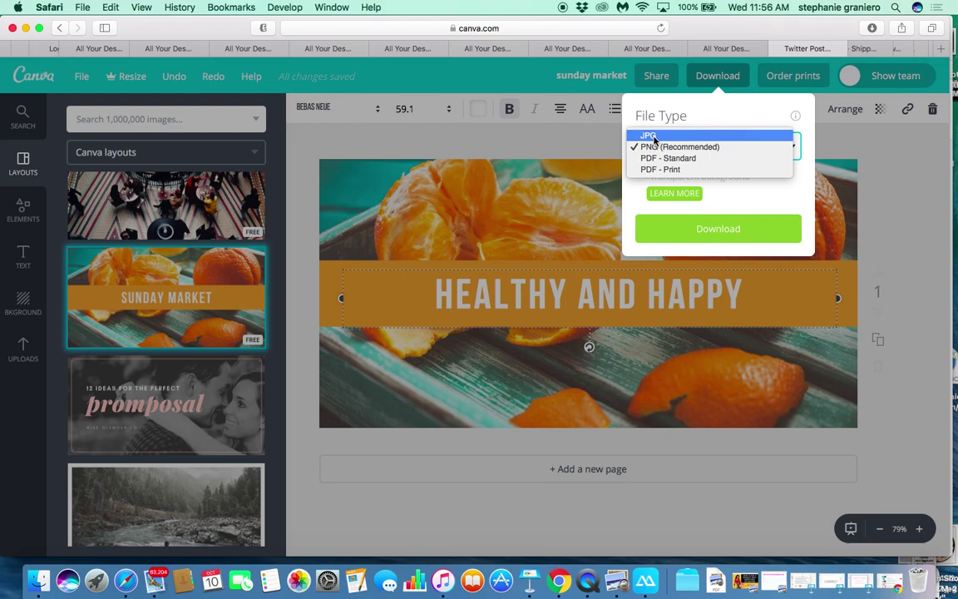
pyautogui.click(654, 136)
pyautogui.click(790, 147)
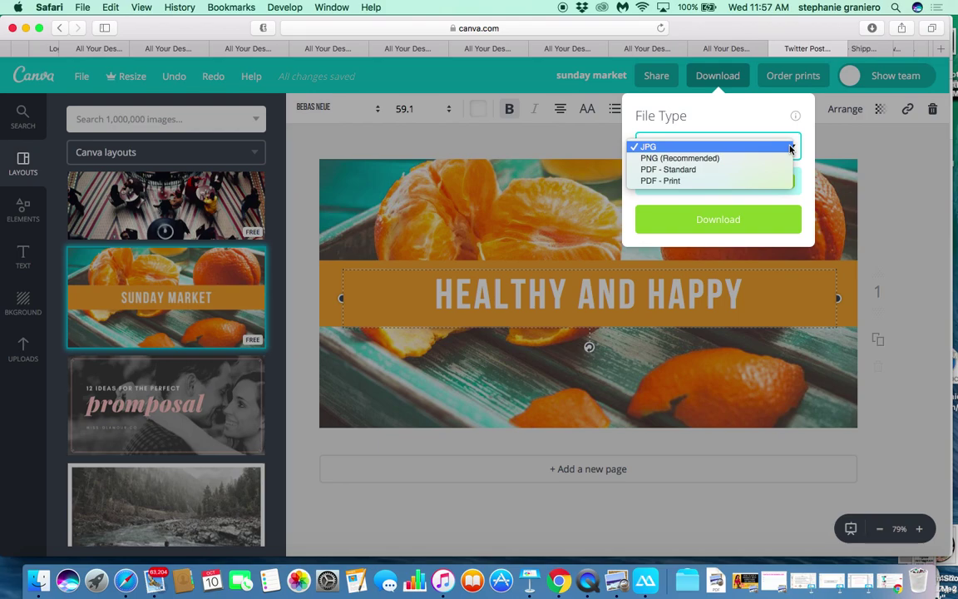
pyautogui.click(673, 182)
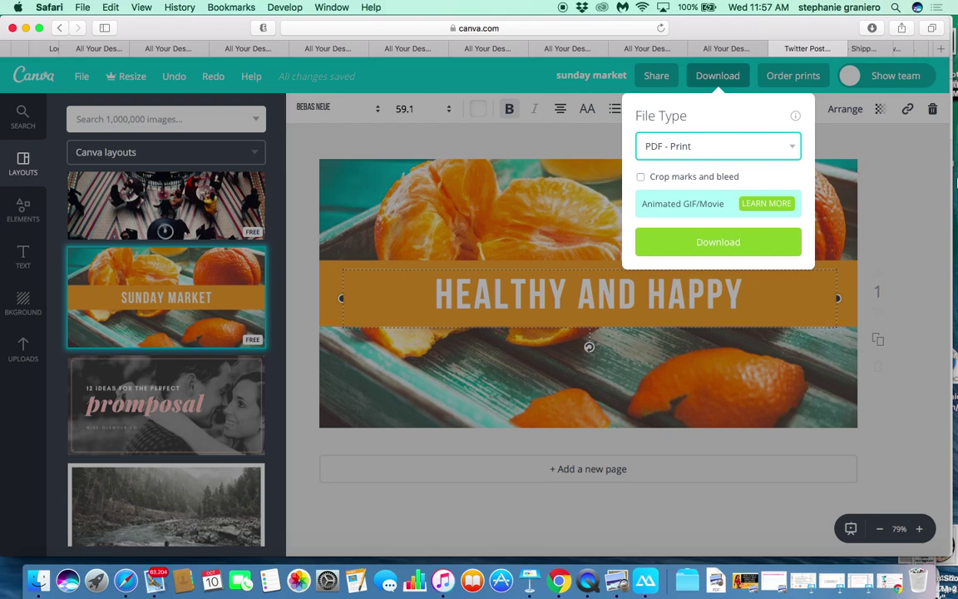
pyautogui.click(909, 193)
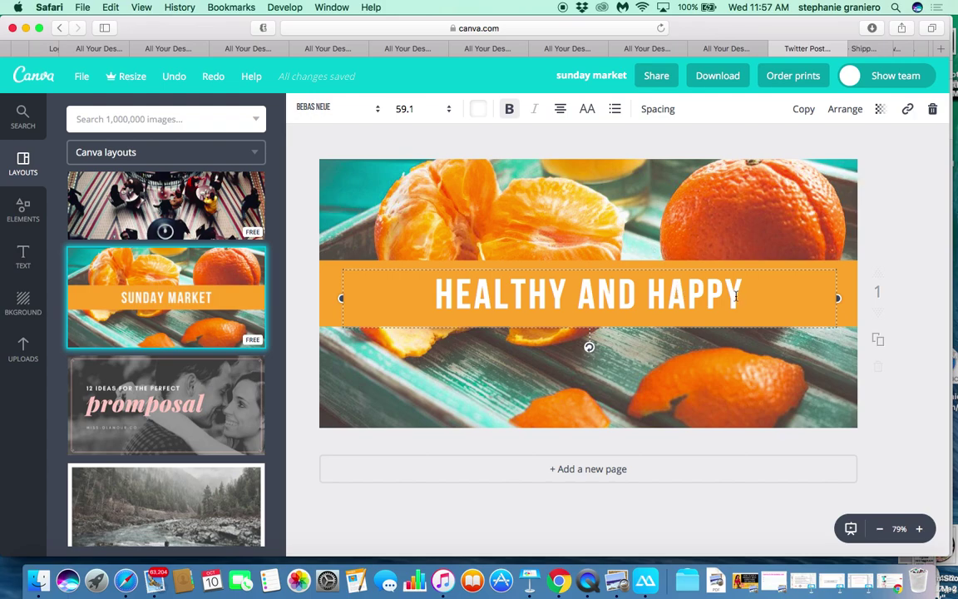
# Step: Recolour the whole "HEALTHY AND HAPPY" title to the turquoise of the default palette and deselect it
pyautogui.doubleClick(671, 283)
pyautogui.moveTo(634, 296); pyautogui.dragTo(431, 296)
pyautogui.click(478, 112)
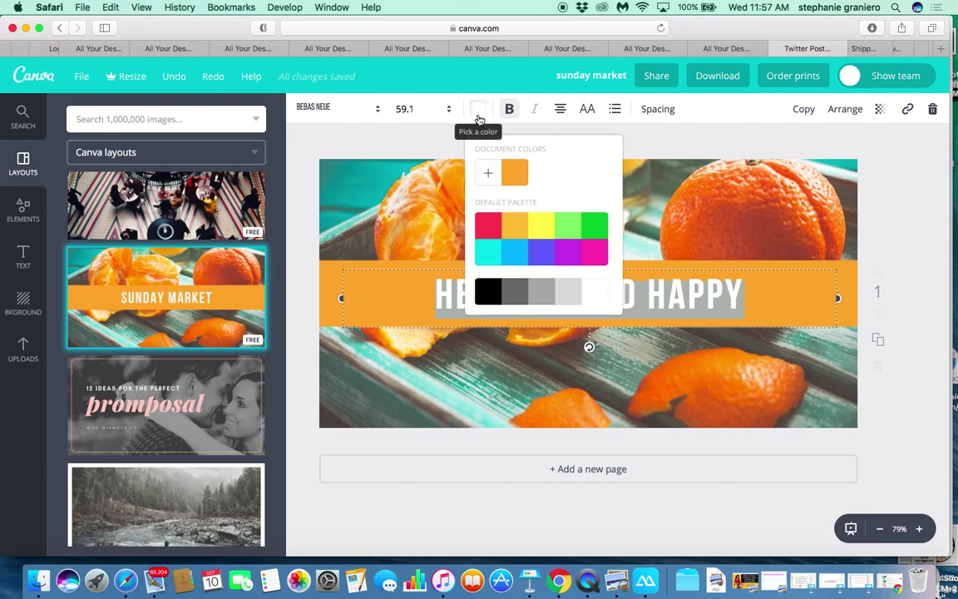
pyautogui.click(490, 260)
pyautogui.click(514, 341)
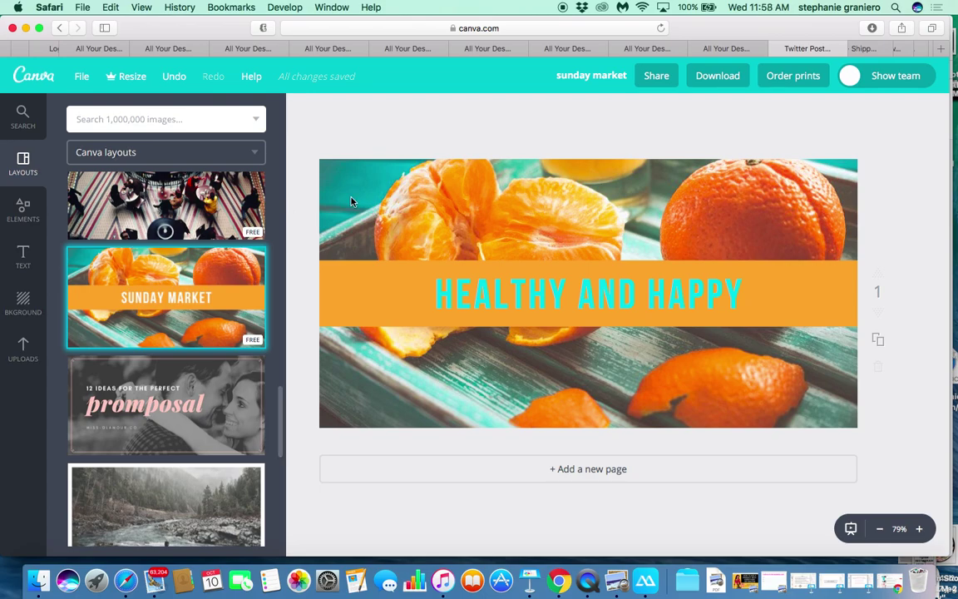
# Step: Check the "sunday market" design's options in the designs overview, reopen the design briefly, and return to the overview
pyautogui.click(32, 78)
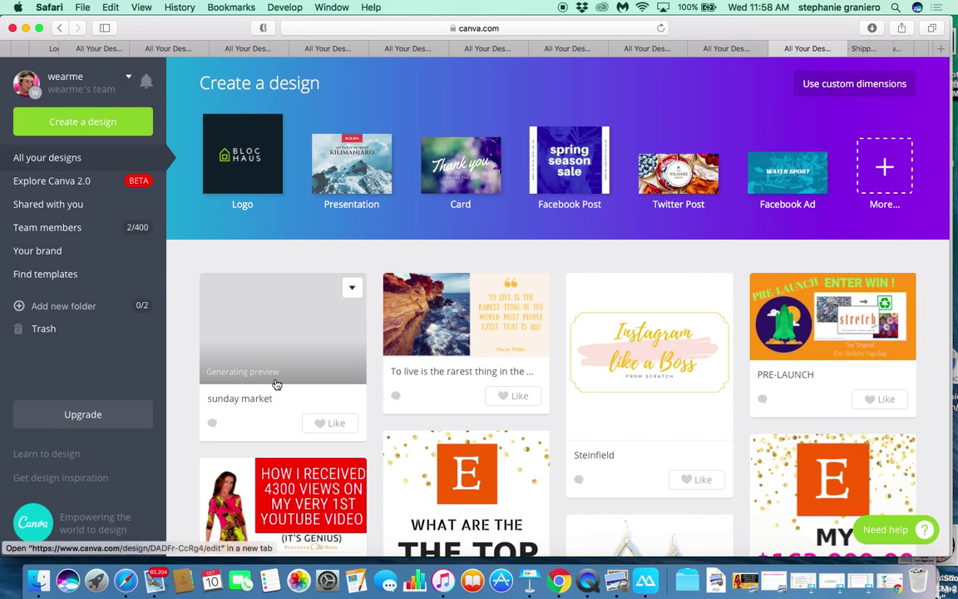
pyautogui.click(352, 289)
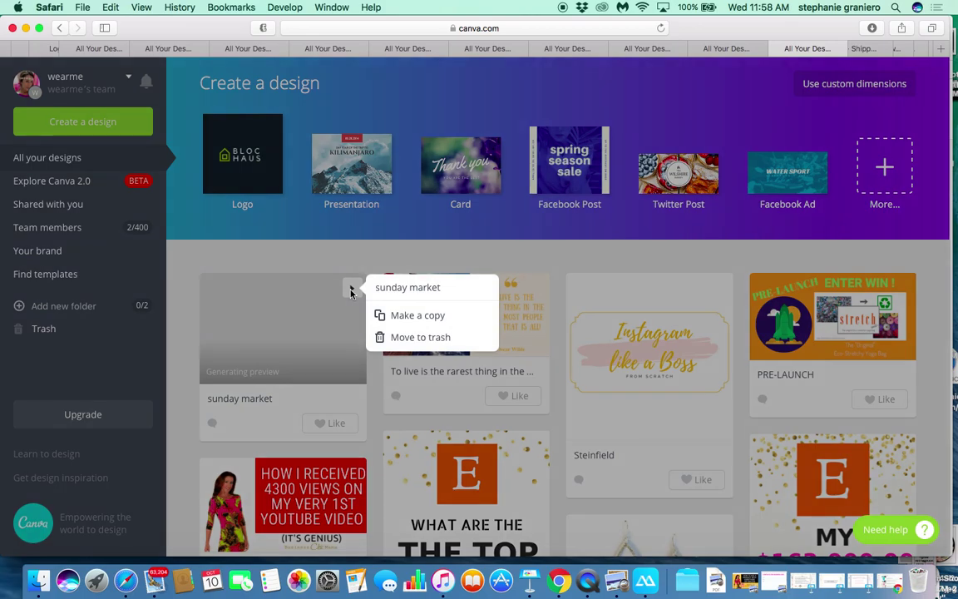
pyautogui.click(268, 336)
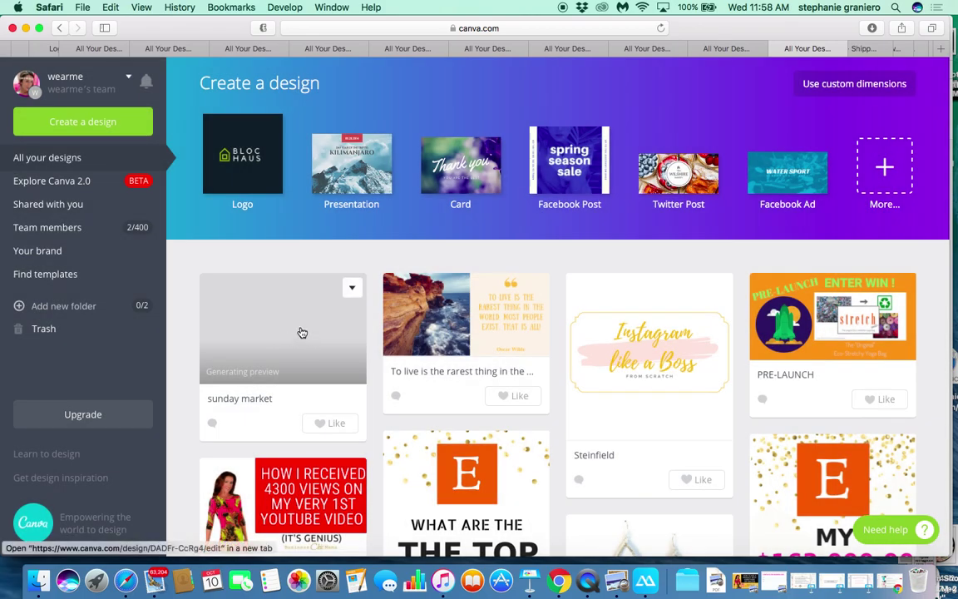
pyautogui.click(300, 334)
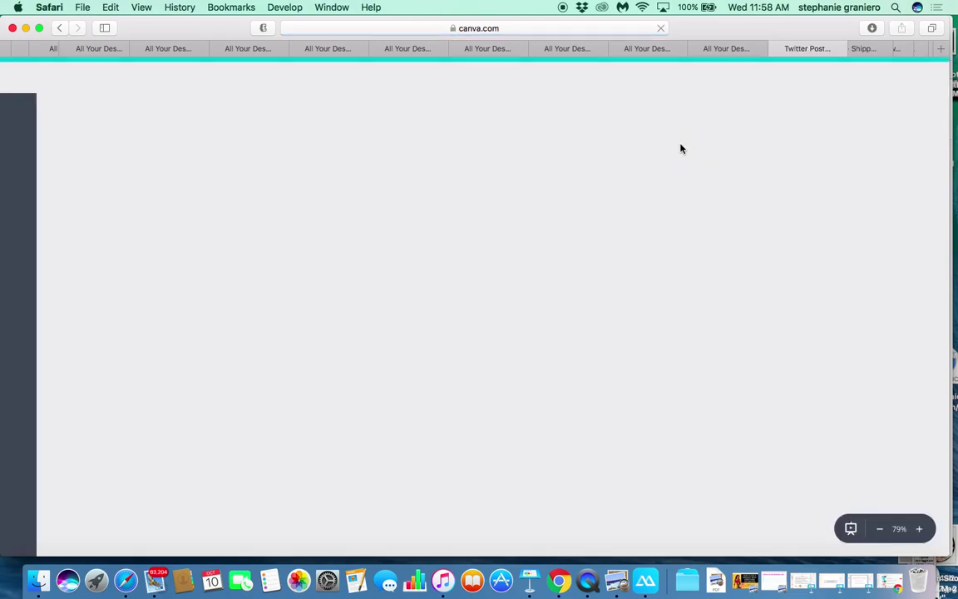
pyautogui.click(780, 50)
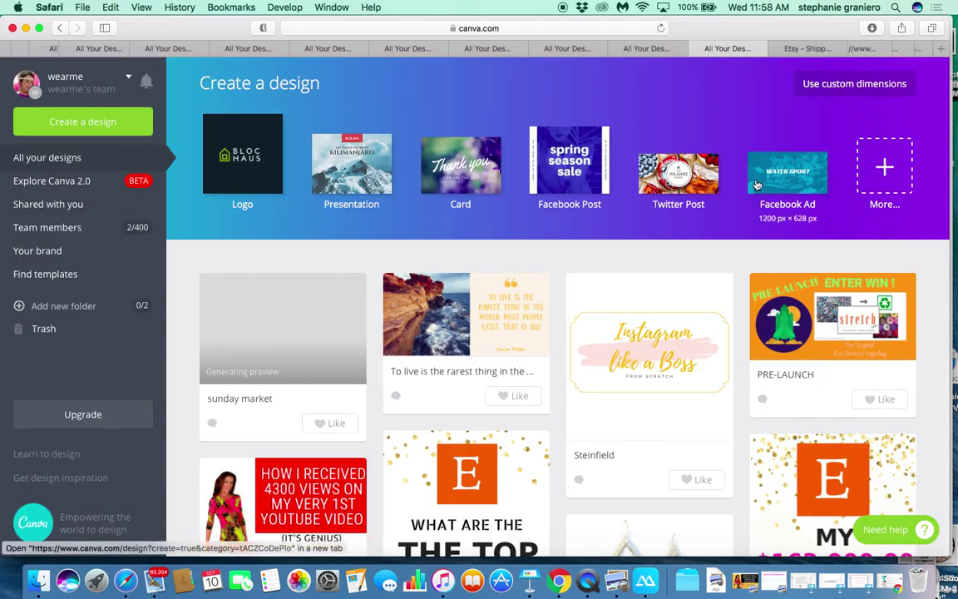
# Step: Create a blank Card design from the full list of design types and look through its layouts
pyautogui.click(885, 171)
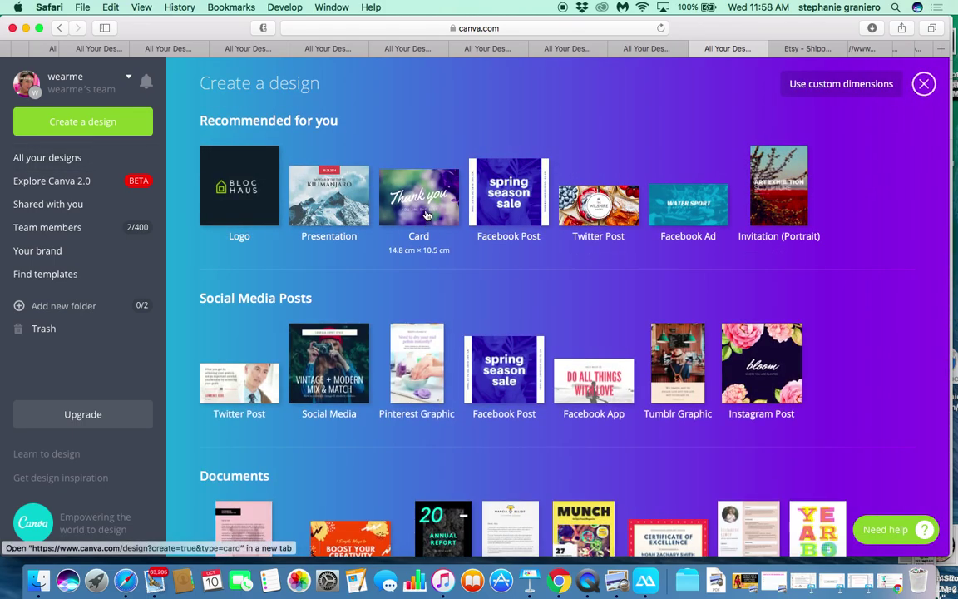
pyautogui.click(426, 215)
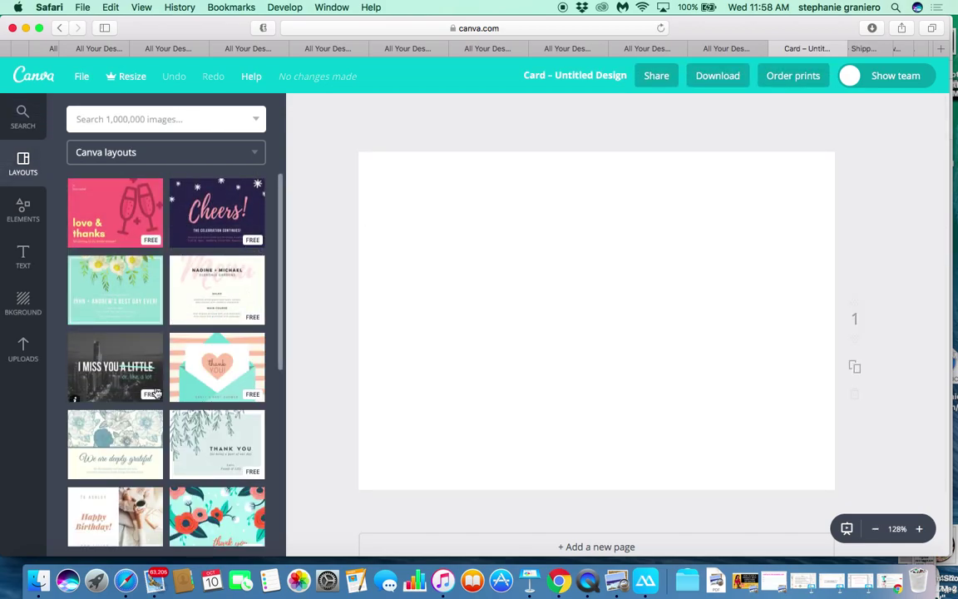
pyautogui.scroll(-3, 156, 392)
pyautogui.scroll(-5, 156, 392)
pyautogui.scroll(-5, 156, 383)
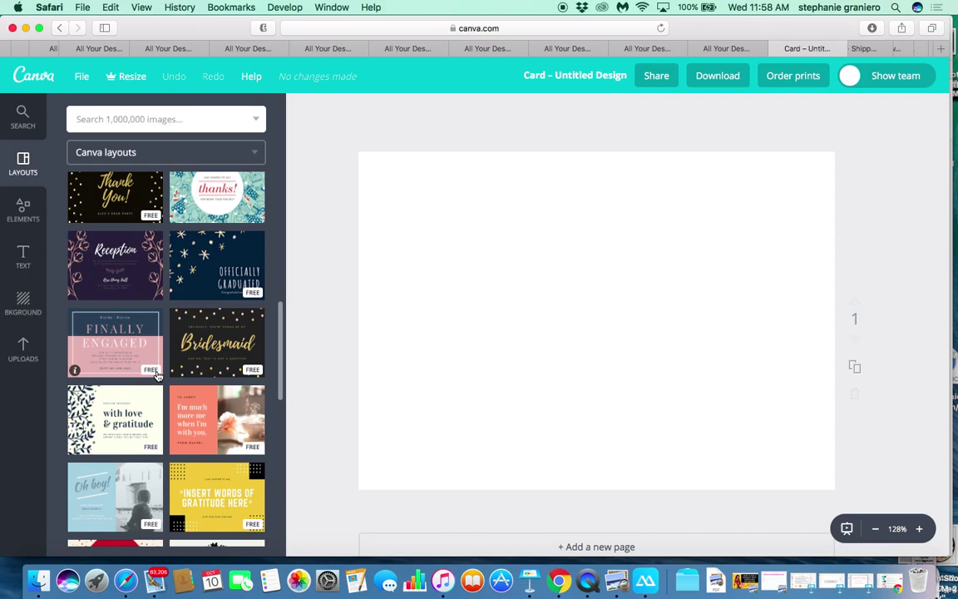
pyautogui.scroll(5, 182, 223)
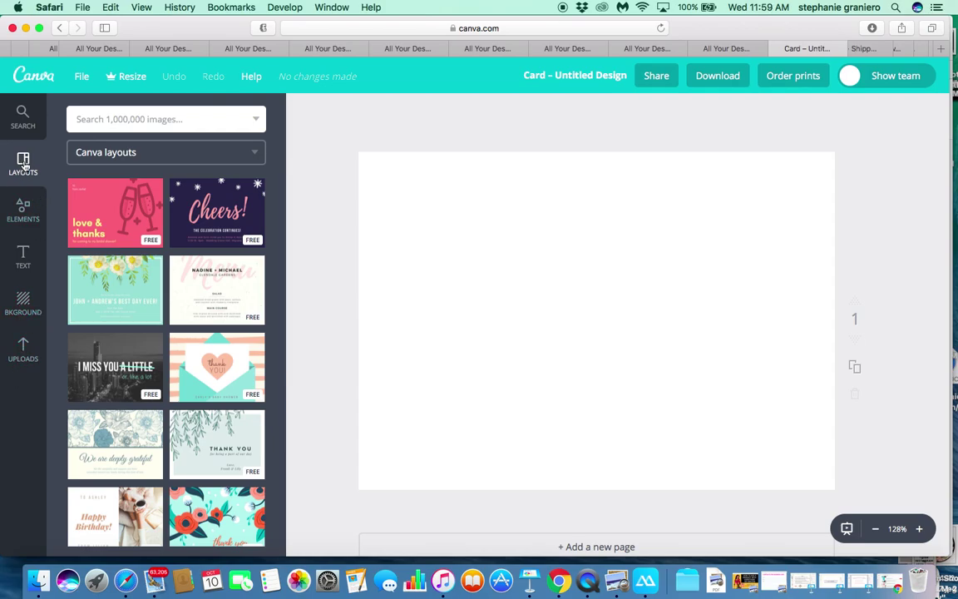
# Step: Browse the free illustrations among the design elements
pyautogui.click(23, 214)
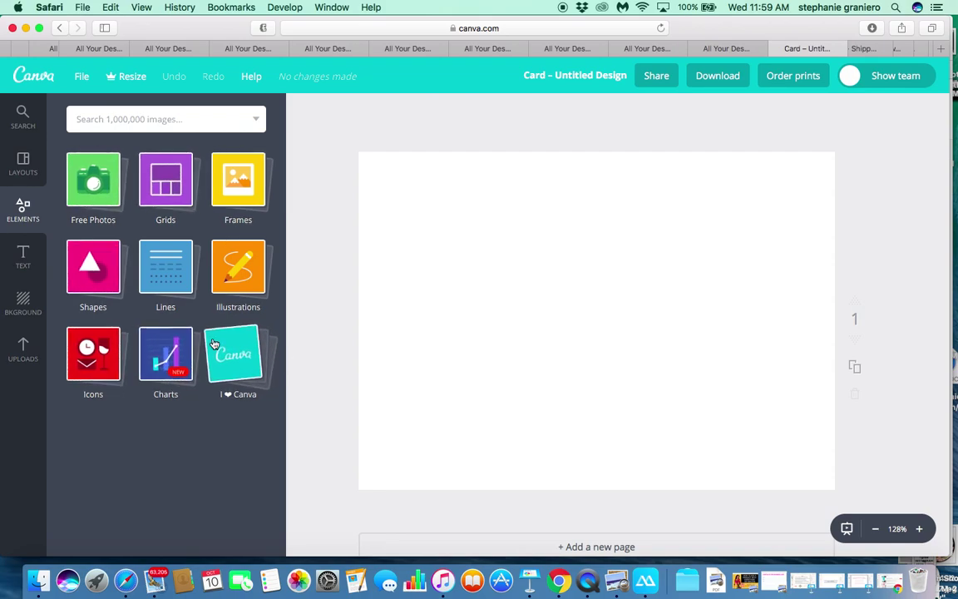
pyautogui.click(246, 277)
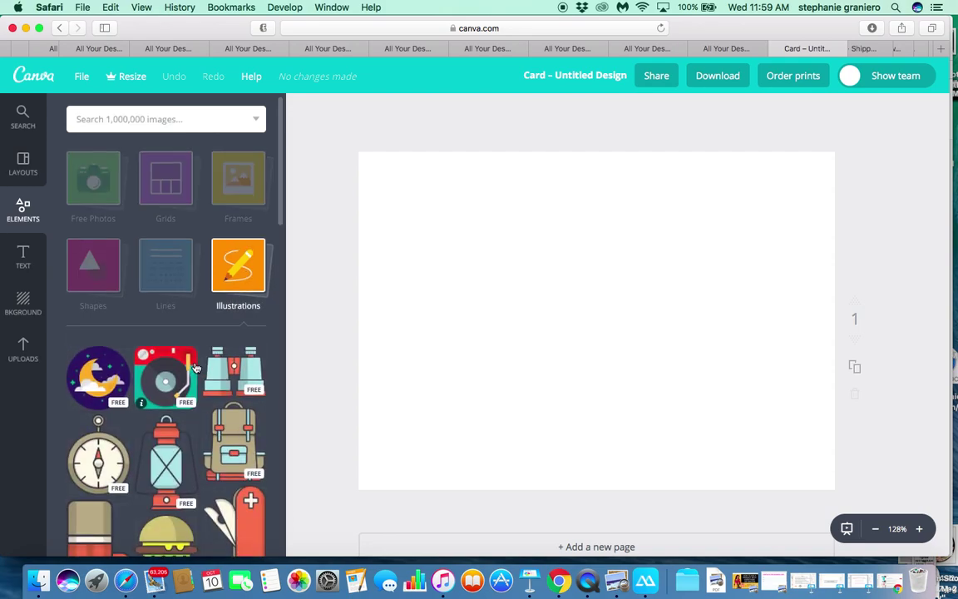
pyautogui.scroll(-3, 196, 368)
pyautogui.scroll(3, 196, 367)
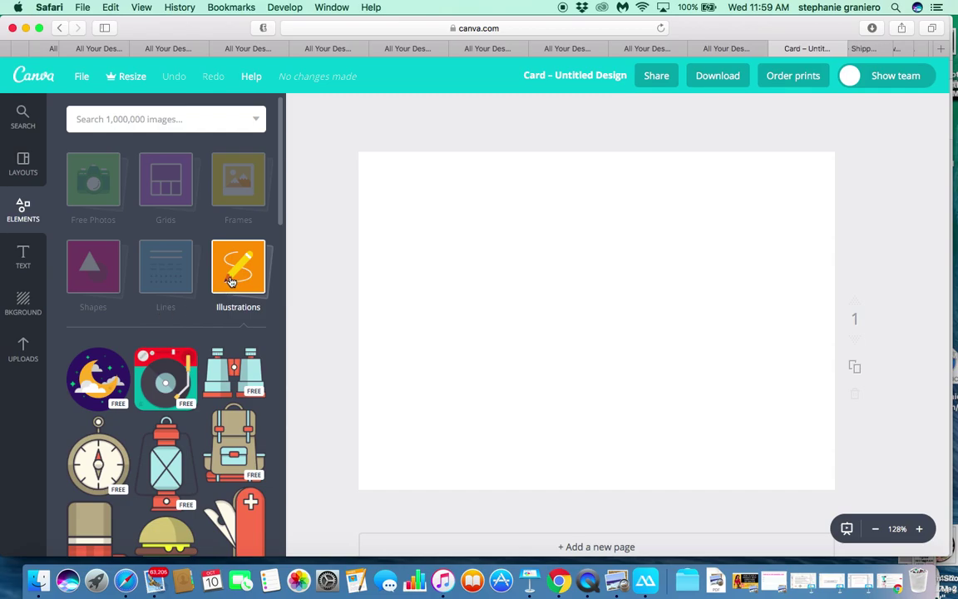
pyautogui.scroll(-10, 231, 281)
pyautogui.scroll(10, 185, 418)
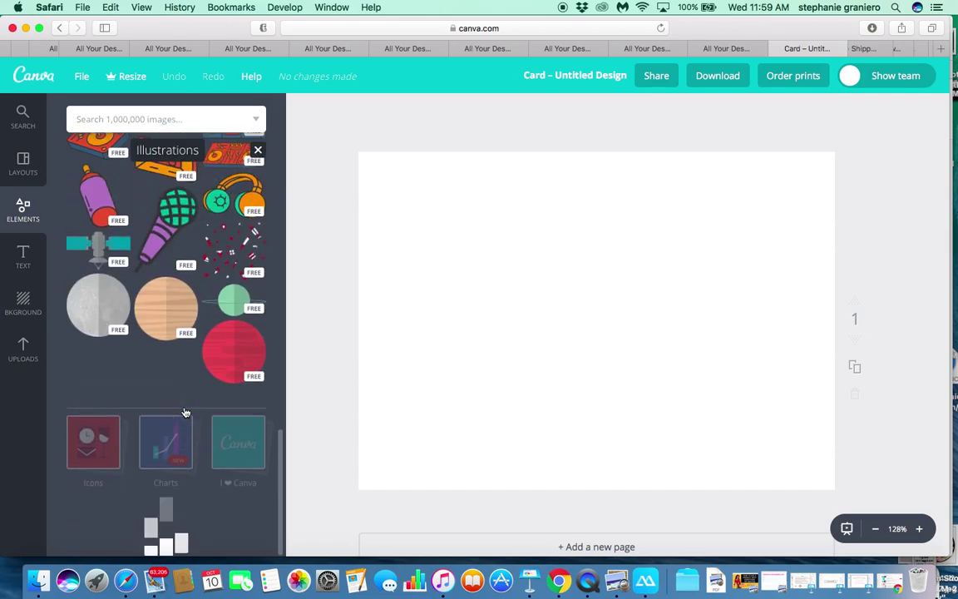
# Step: Search the image library for "sunglasses" and look through the results
pyautogui.click(167, 121)
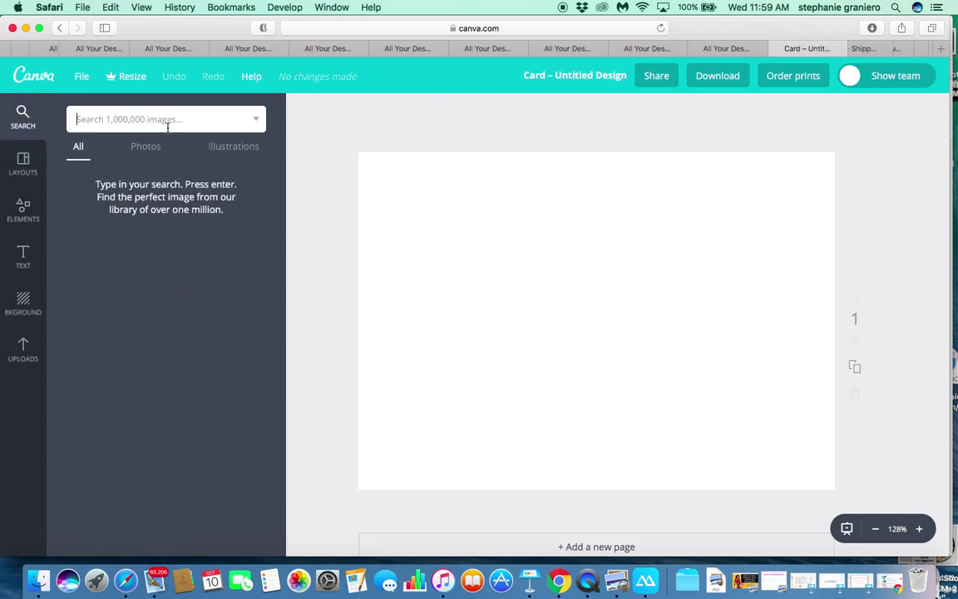
pyautogui.write('sun')
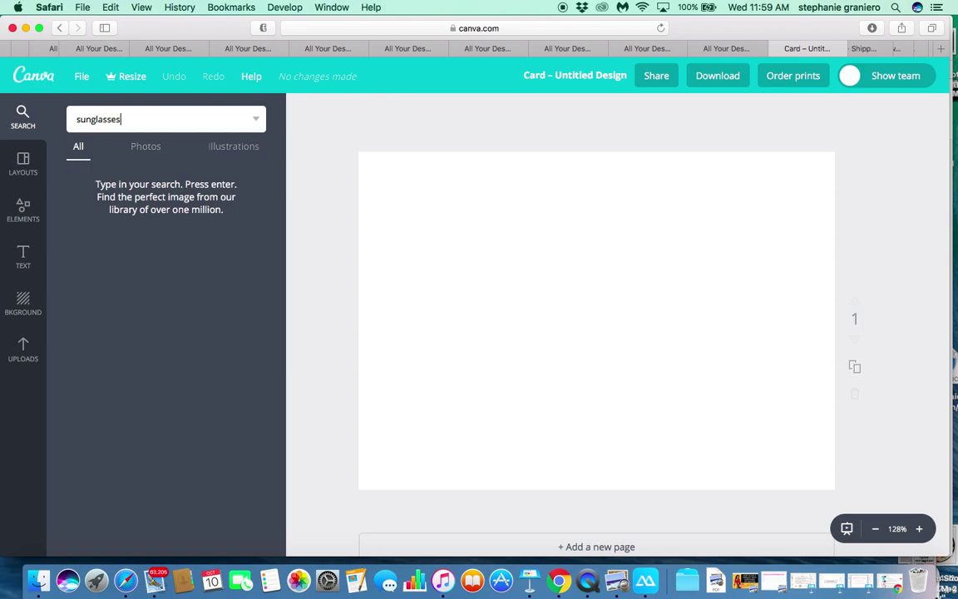
pyautogui.write('glasses')
pyautogui.press('Return')
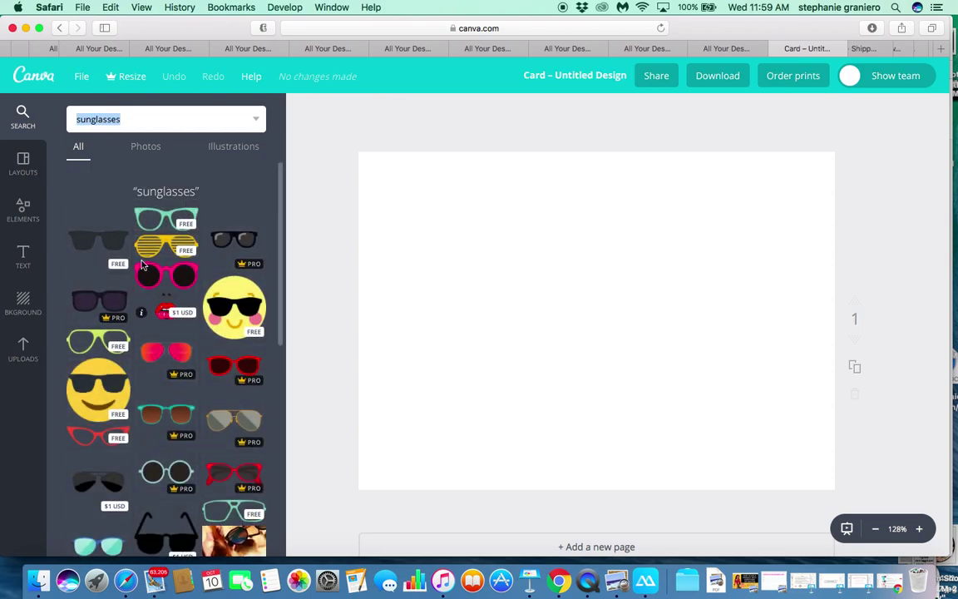
pyautogui.scroll(-5, 212, 384)
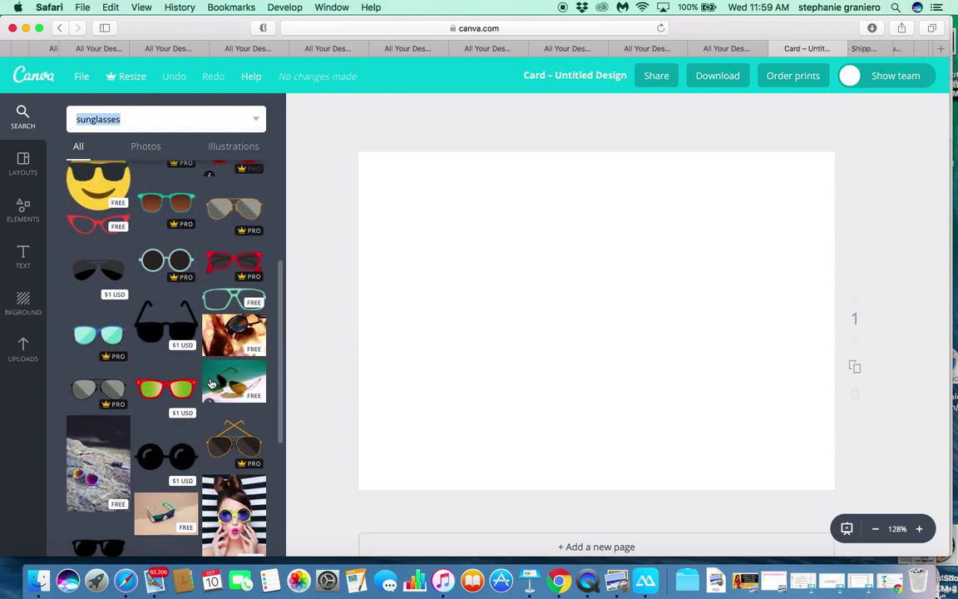
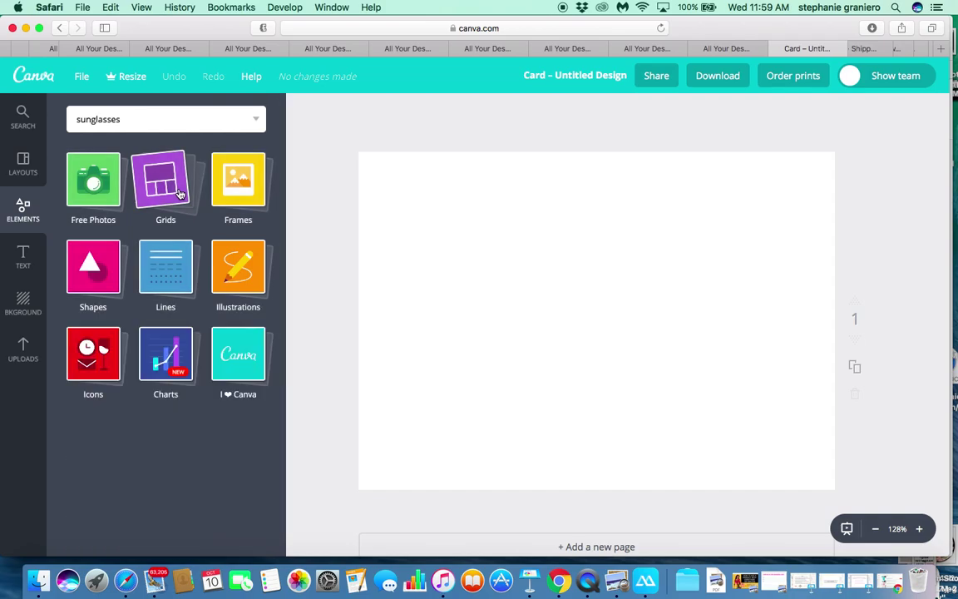
# Step: Fill the blank card with the two-column grid that has a wide first column and a narrow second one
pyautogui.click(164, 190)
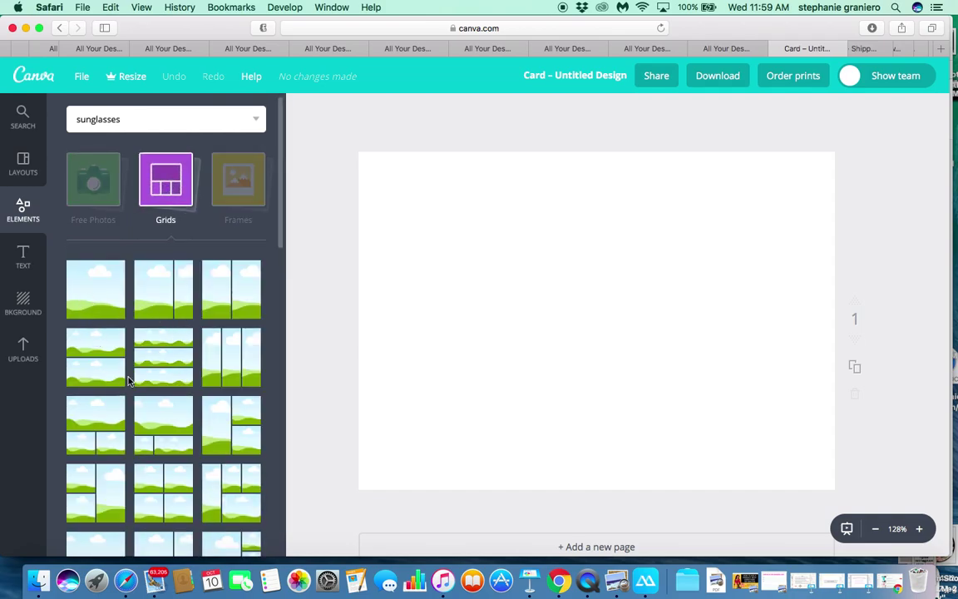
pyautogui.scroll(-3, 187, 376)
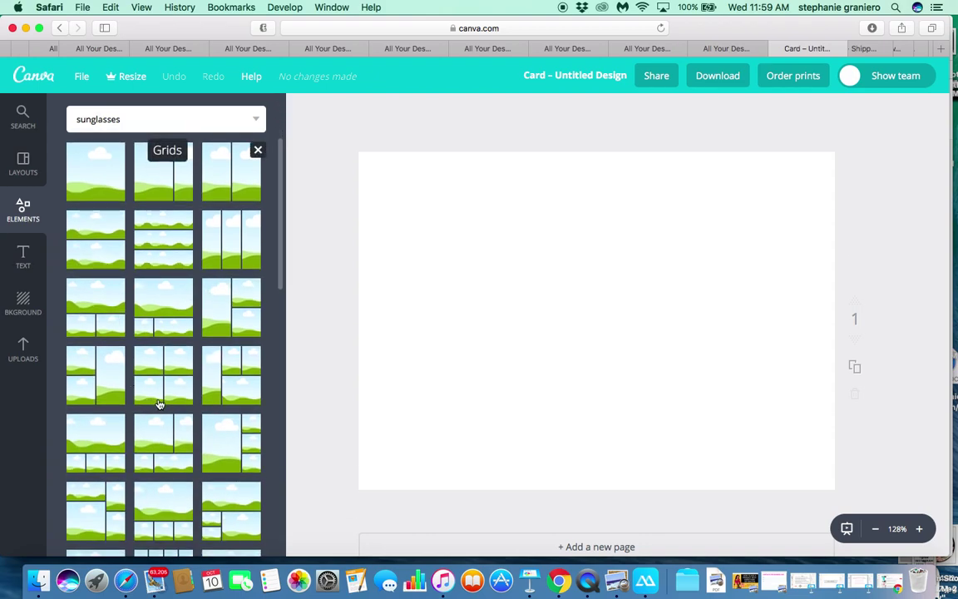
pyautogui.scroll(3, 197, 305)
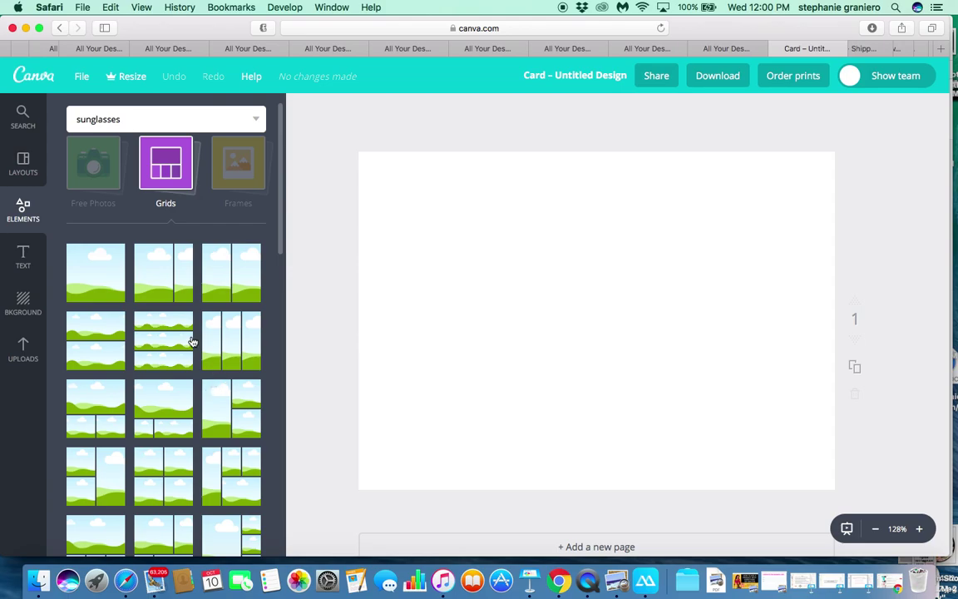
pyautogui.click(160, 276)
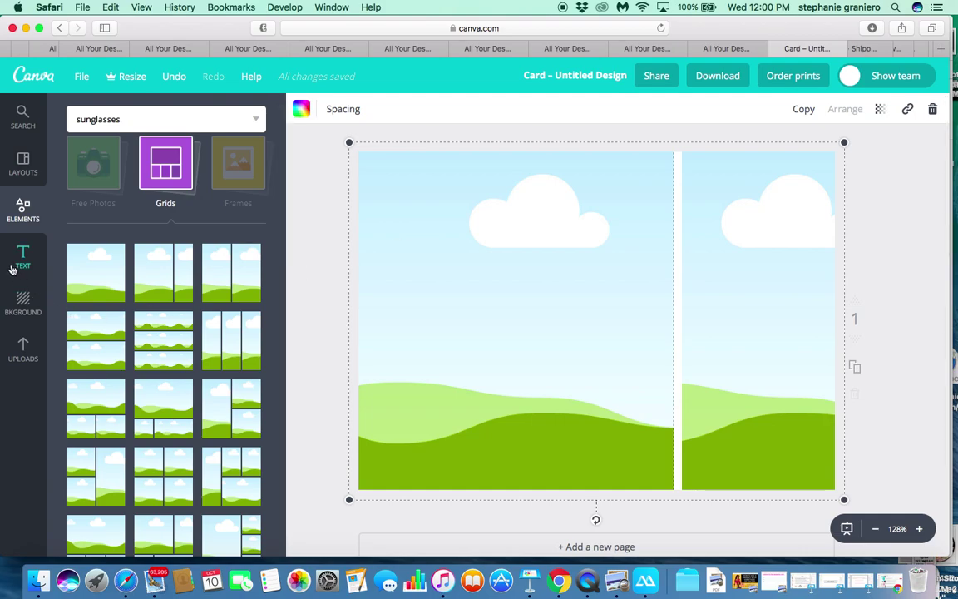
# Step: Look through the previously uploaded images for something to use in the card's grid
pyautogui.click(23, 209)
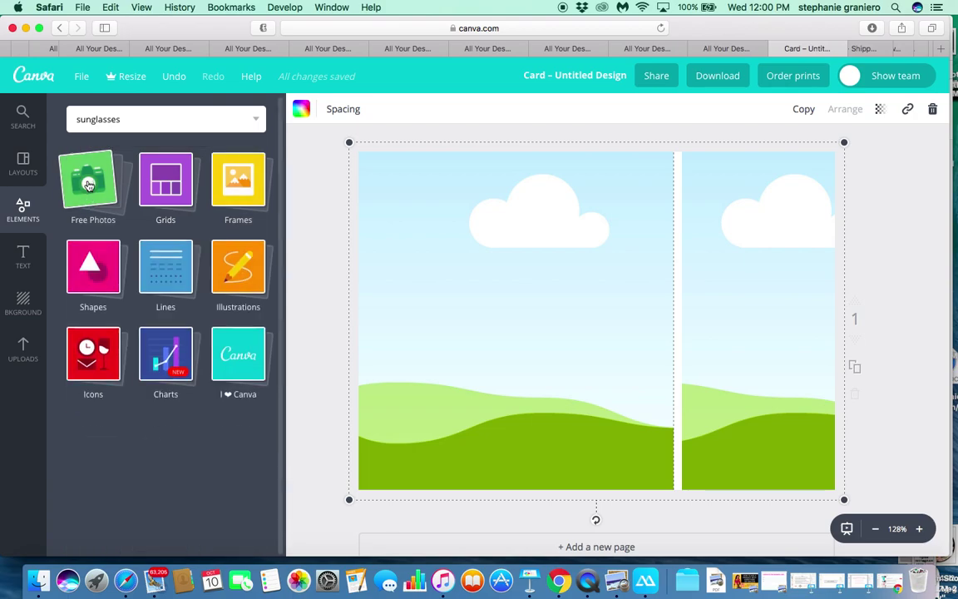
pyautogui.click(91, 185)
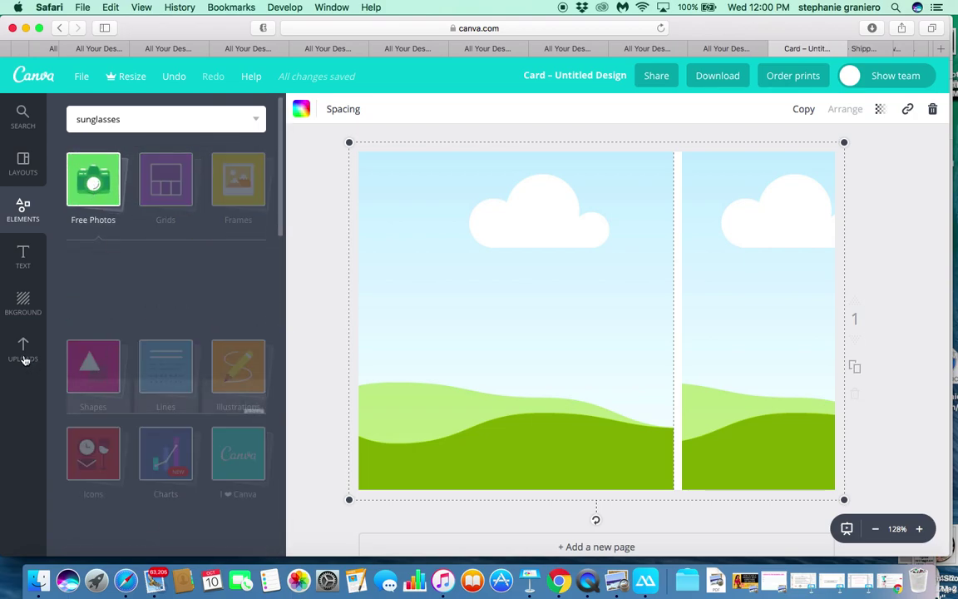
pyautogui.click(23, 356)
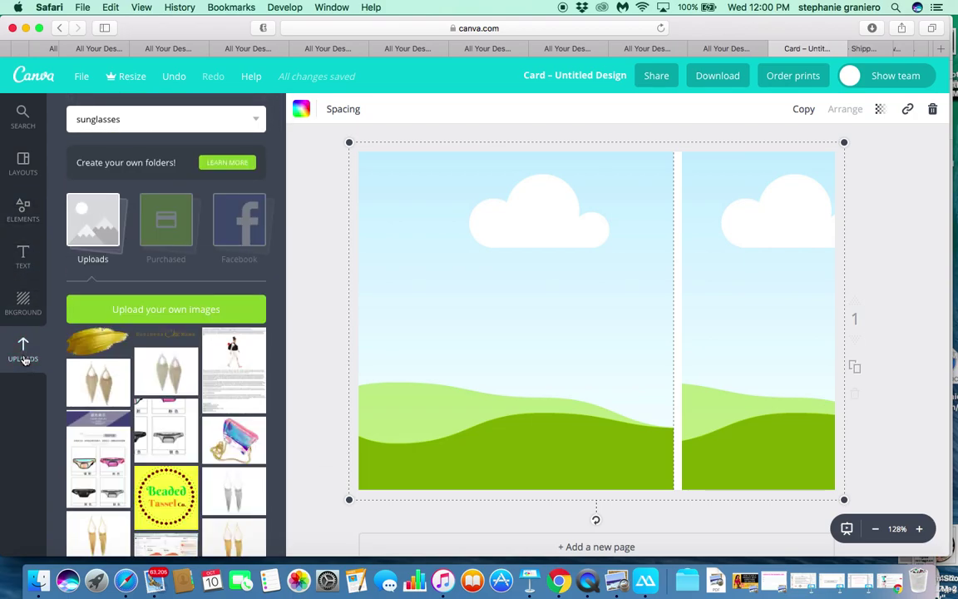
pyautogui.scroll(-5, 203, 418)
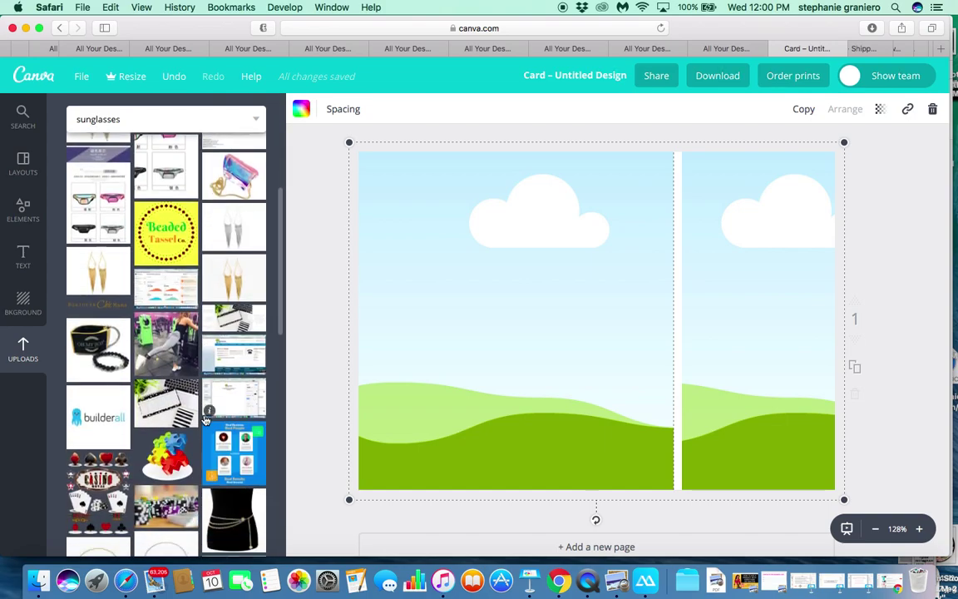
pyautogui.scroll(-1, 204, 418)
pyautogui.scroll(-4, 204, 418)
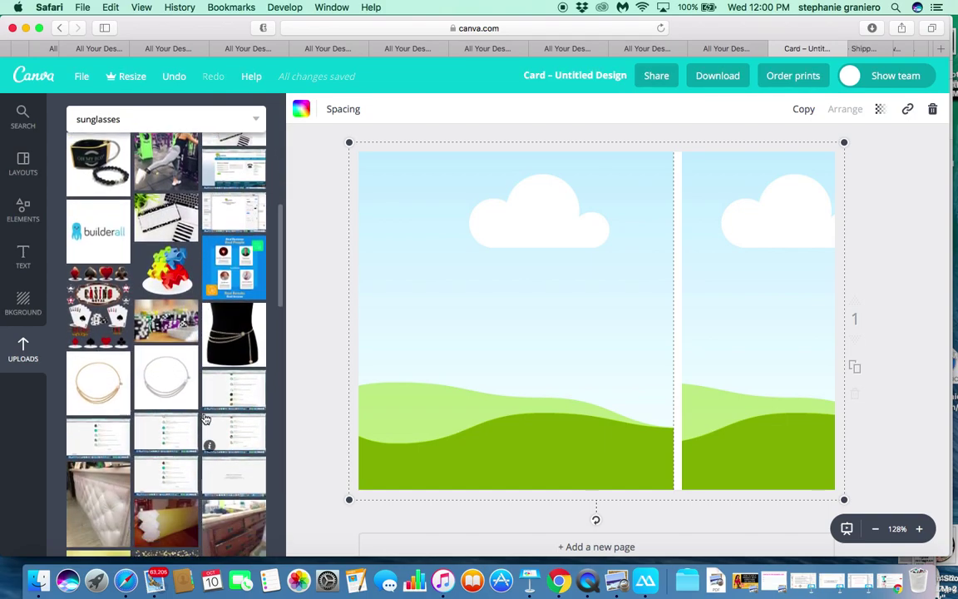
pyautogui.scroll(-4, 204, 418)
pyautogui.scroll(4, 204, 419)
pyautogui.scroll(10, 203, 418)
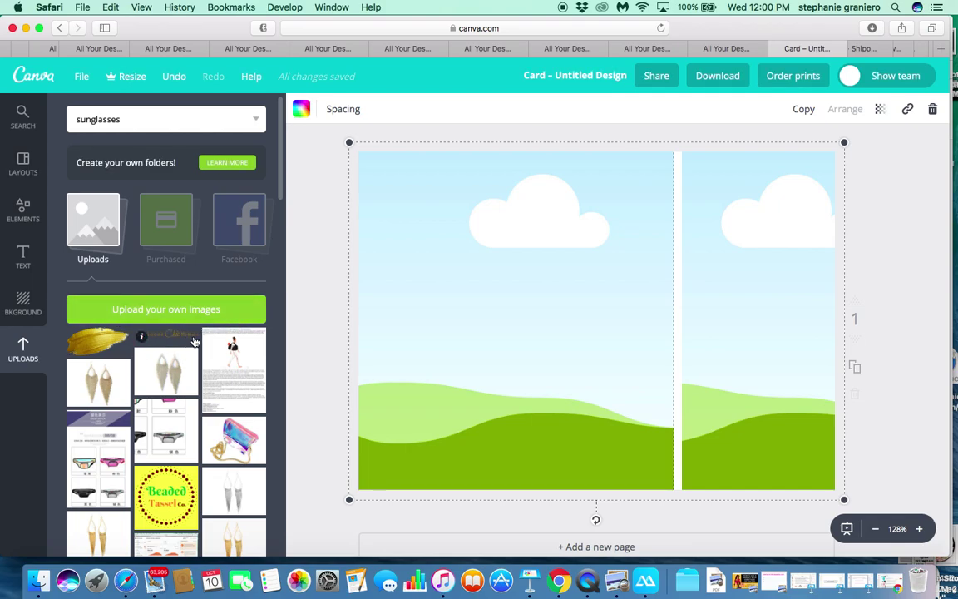
pyautogui.scroll(-5, 167, 453)
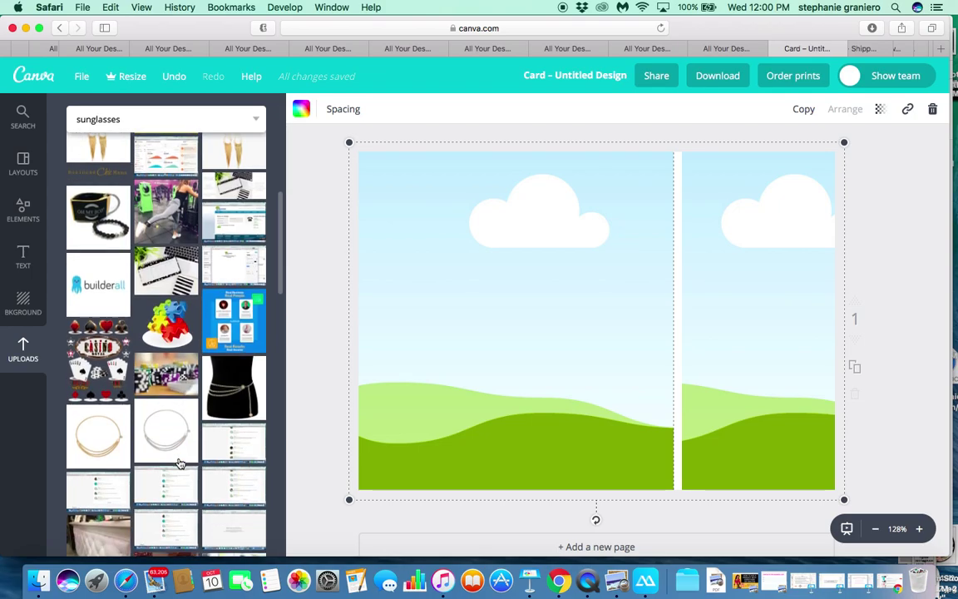
pyautogui.scroll(5, 177, 459)
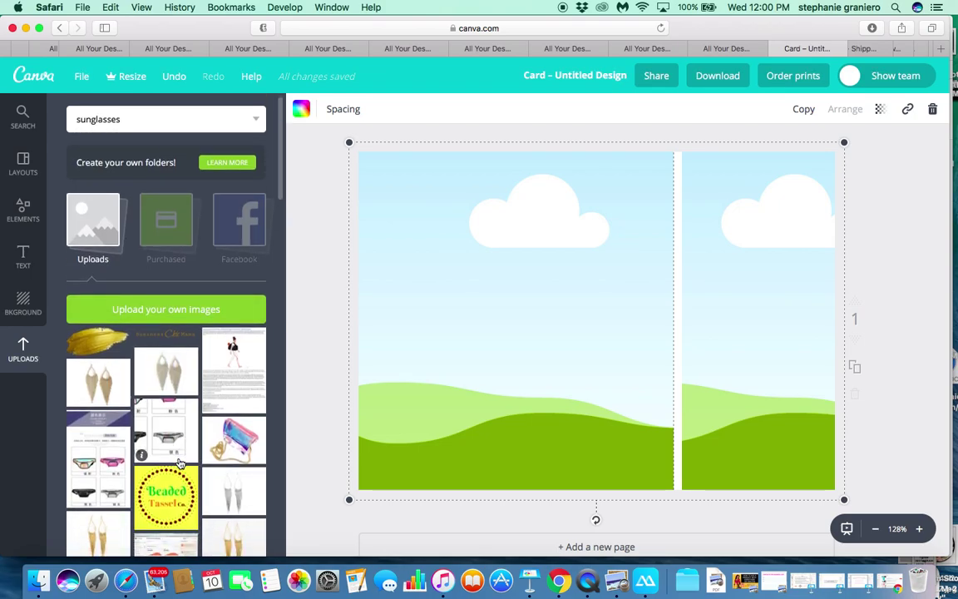
# Step: Find the free photo of a person sitting above a hazy city and place it in the grid's wide first column
pyautogui.click(23, 216)
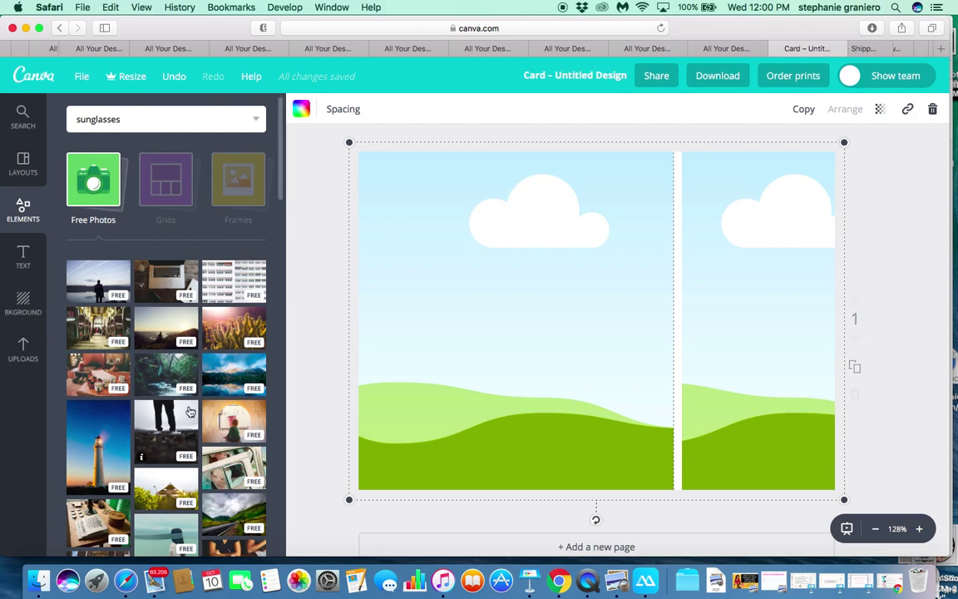
pyautogui.scroll(-3, 185, 399)
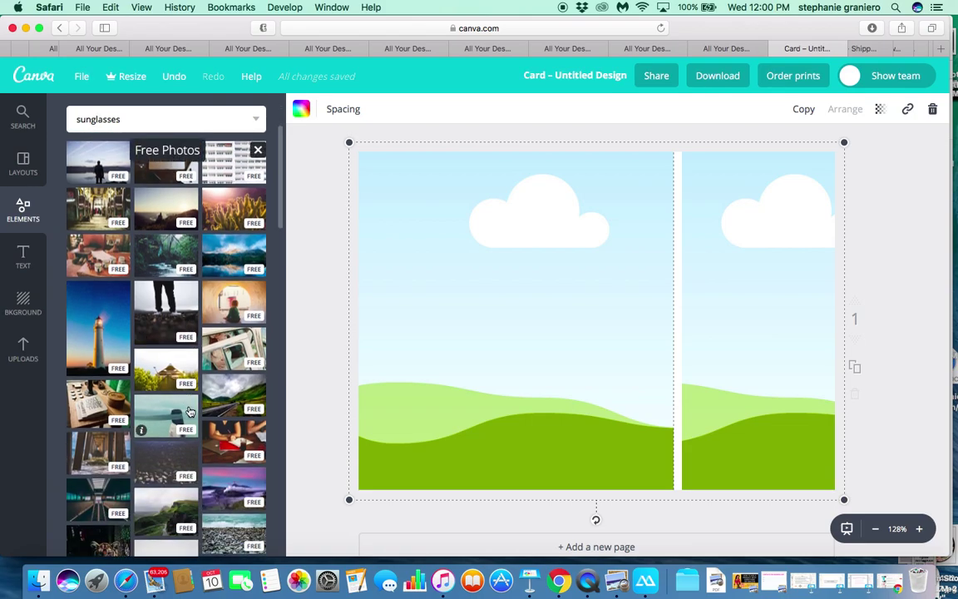
pyautogui.scroll(-10, 189, 411)
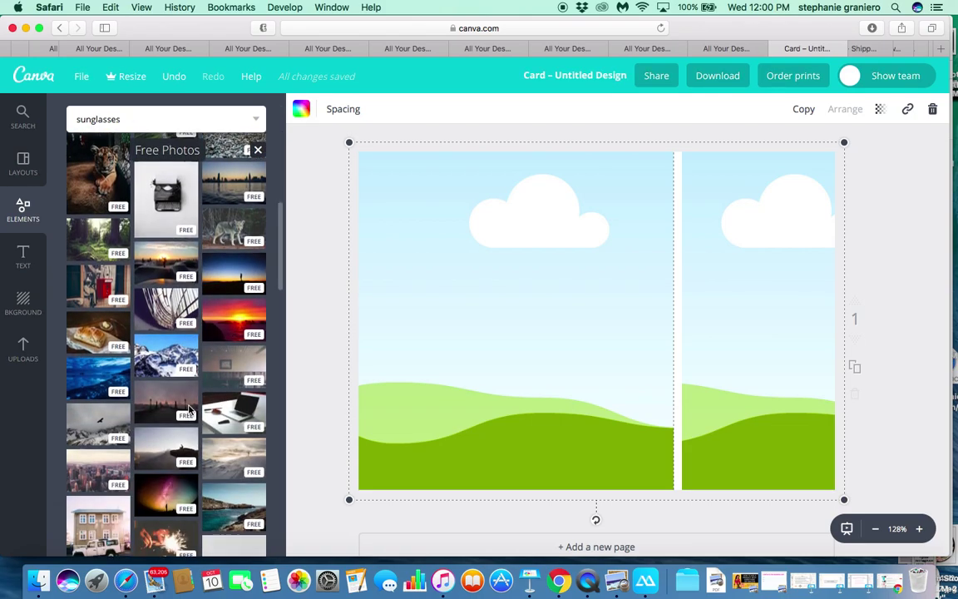
pyautogui.scroll(-6, 189, 411)
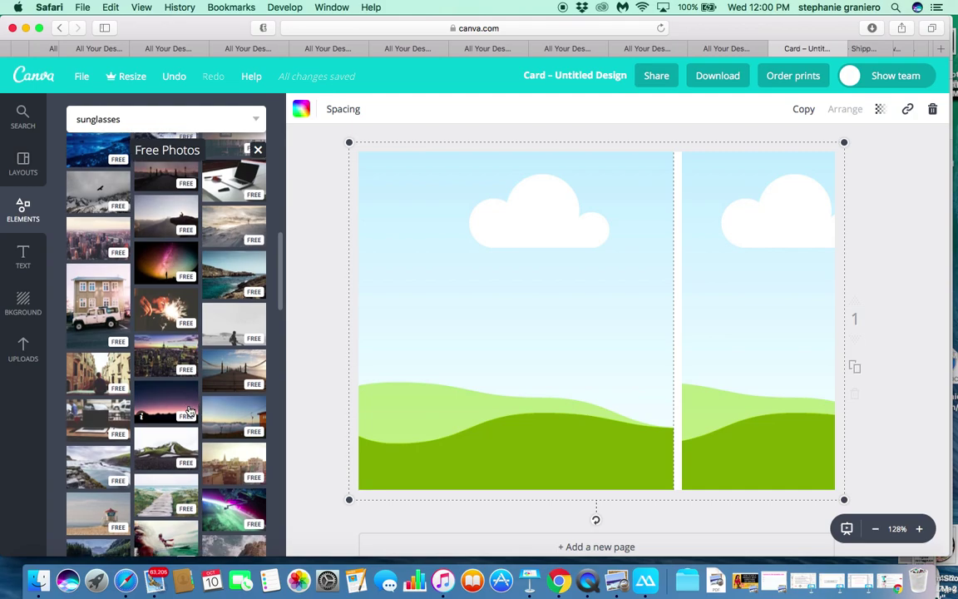
pyautogui.scroll(-5, 190, 410)
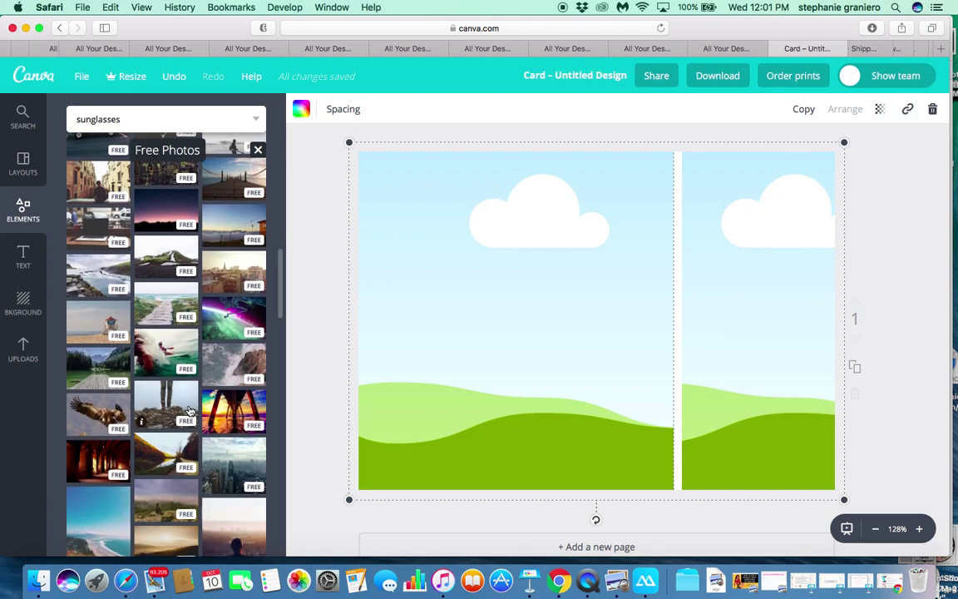
pyautogui.scroll(-3, 189, 411)
pyautogui.scroll(-3, 190, 411)
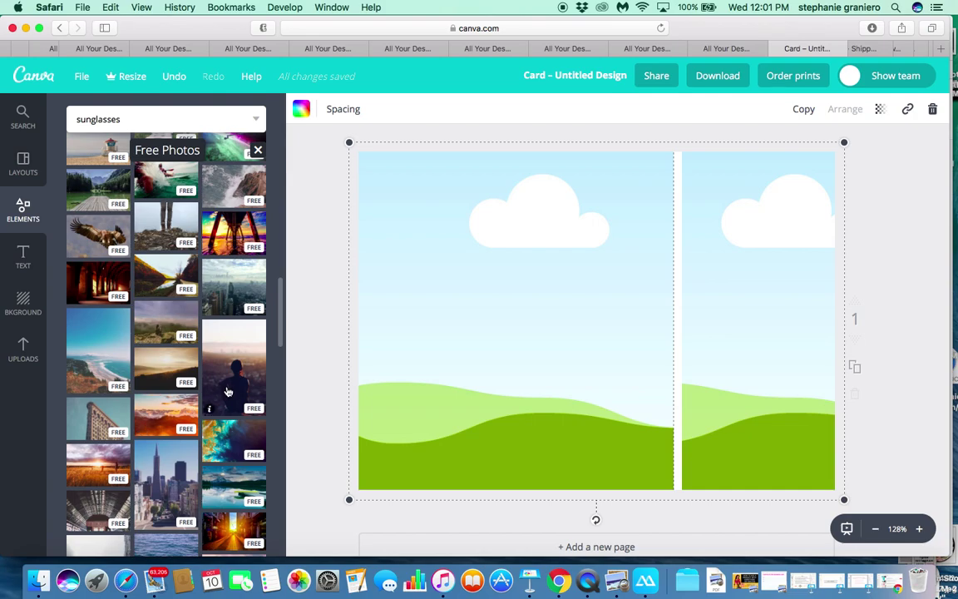
pyautogui.click(208, 353)
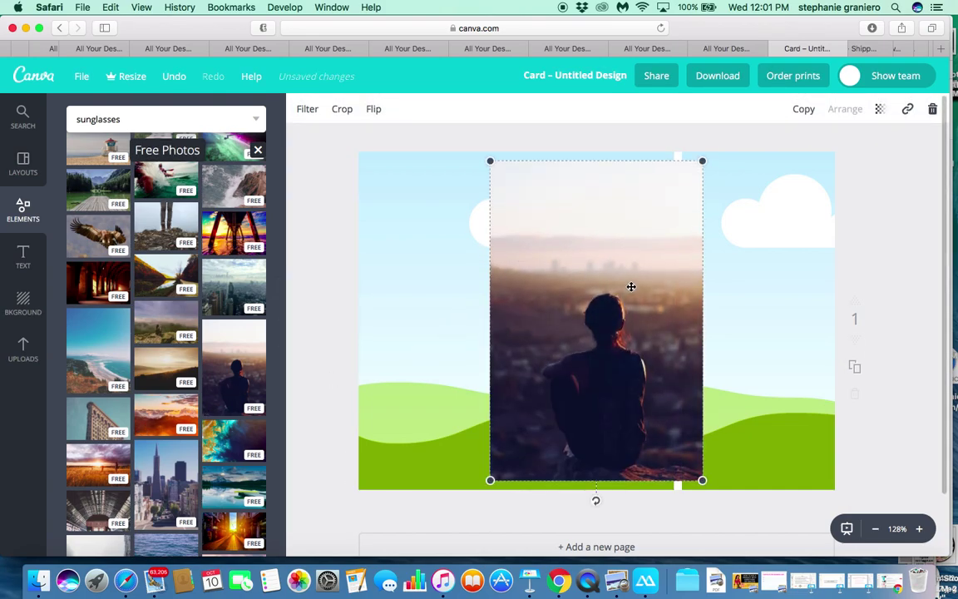
pyautogui.moveTo(640, 269); pyautogui.dragTo(607, 265)
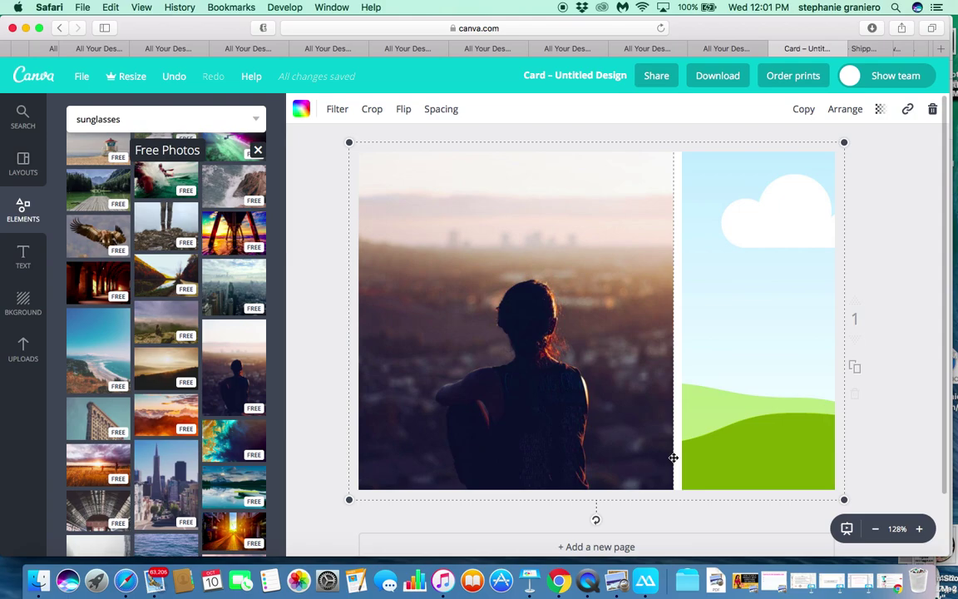
# Step: Set the card's background to the free greyish-purple vertical-stripe pattern after trying the teal diagonal stripes
pyautogui.click(24, 304)
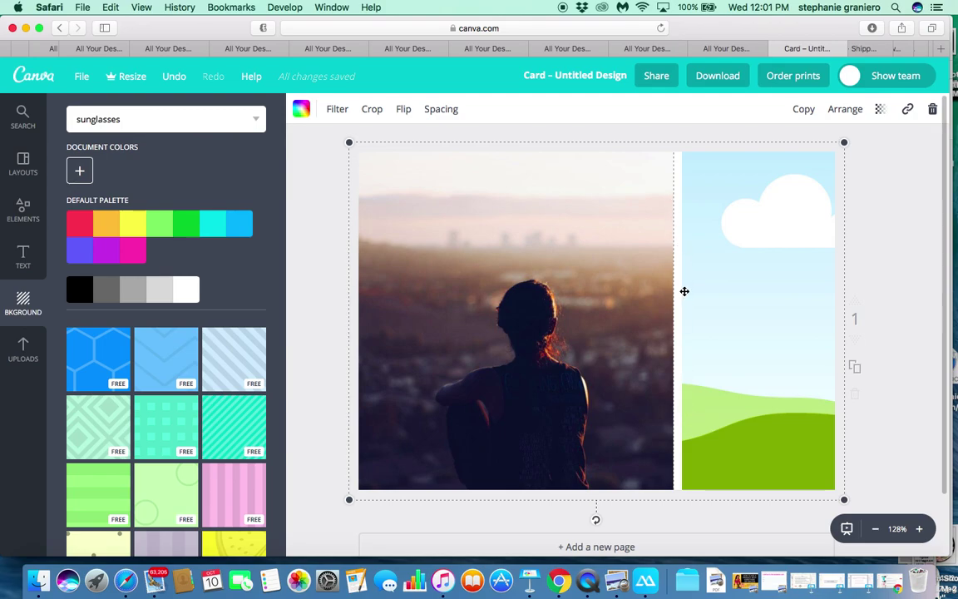
pyautogui.click(240, 439)
pyautogui.scroll(-5, 240, 439)
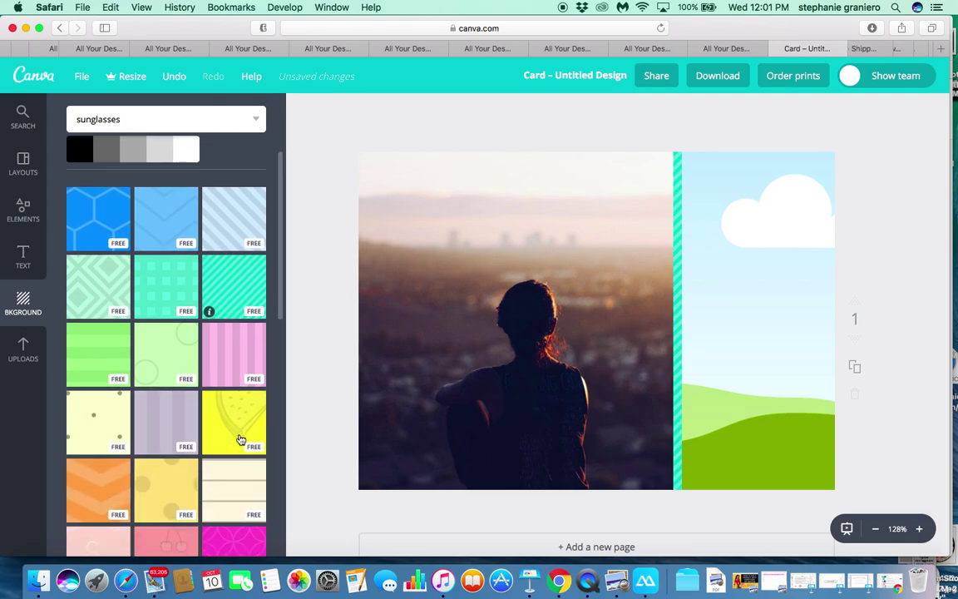
pyautogui.click(161, 404)
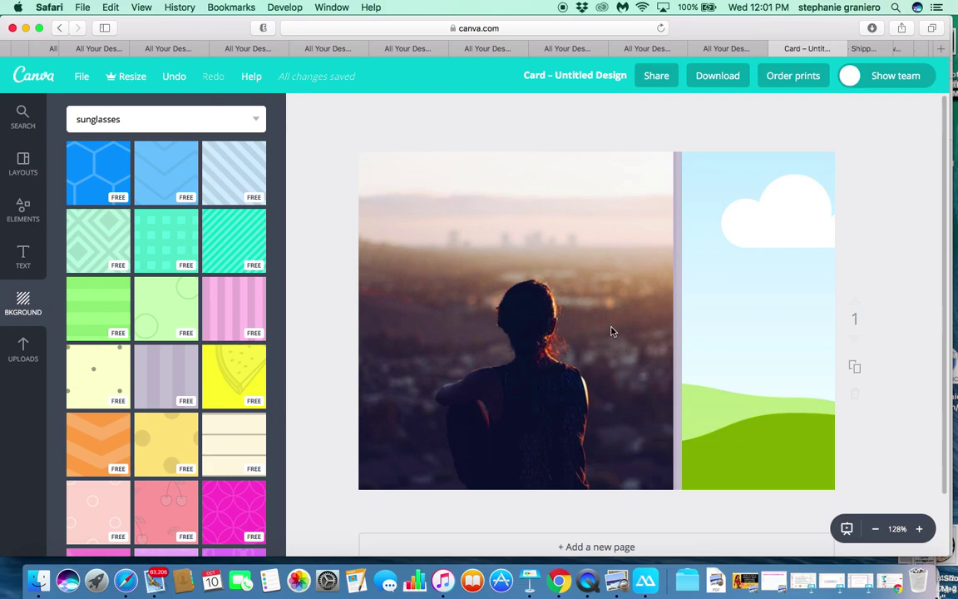
# Step: Fill the grid's empty narrow column with white
pyautogui.click(779, 311)
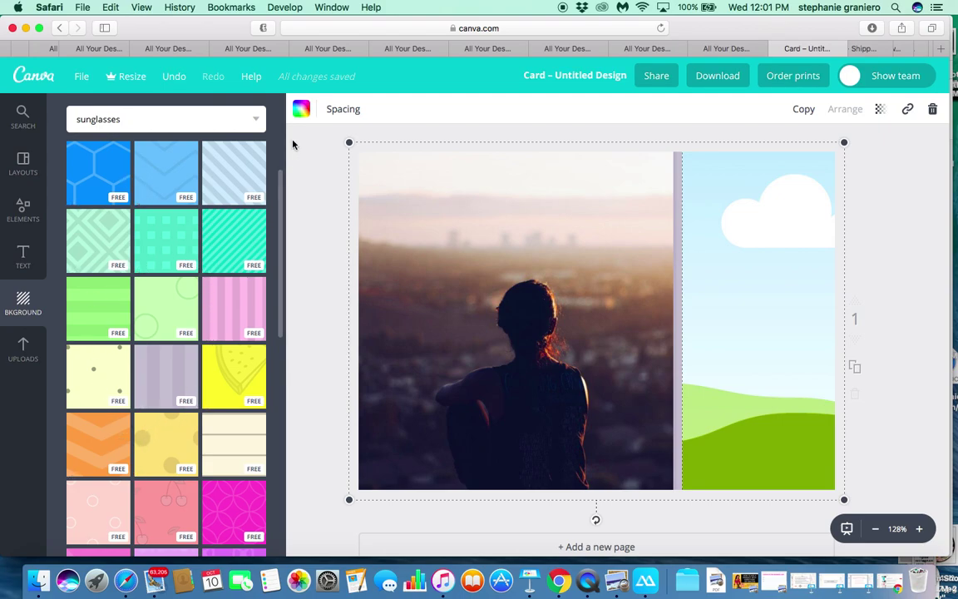
pyautogui.click(301, 112)
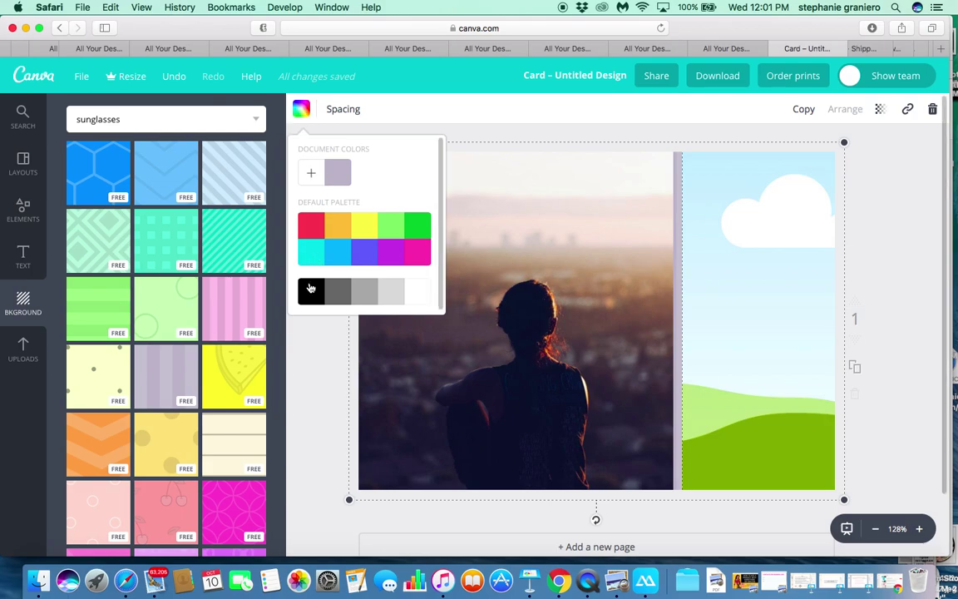
pyautogui.click(417, 296)
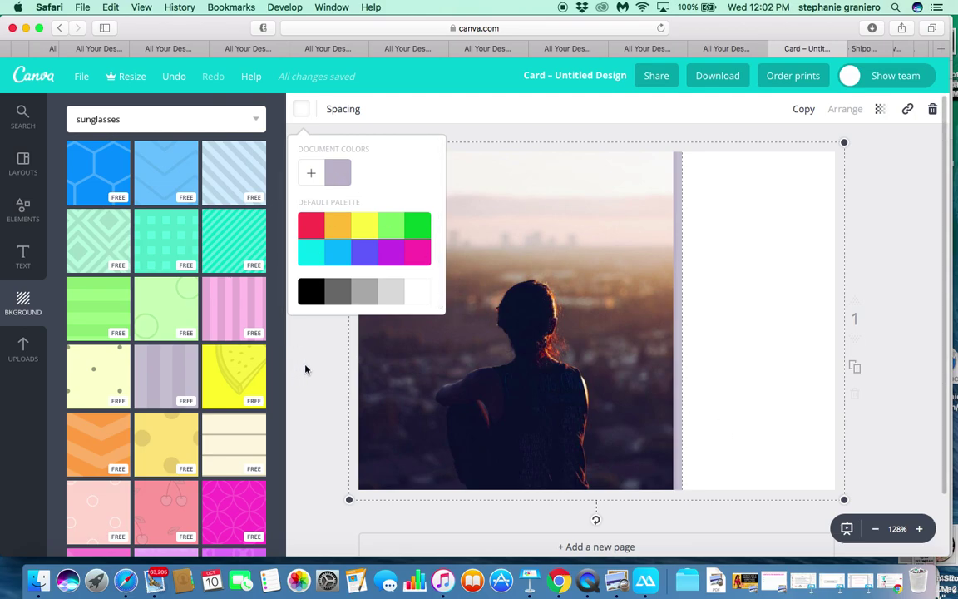
pyautogui.click(359, 358)
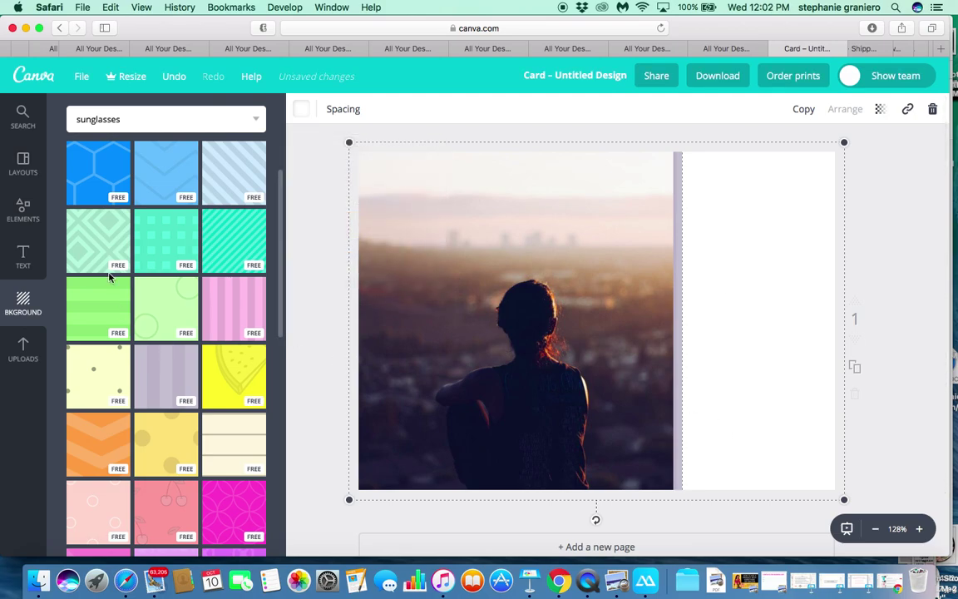
# Step: Add the FARM TO TABLE text design over the upper part of the photo and enlarge it to font size 31.4
pyautogui.click(23, 257)
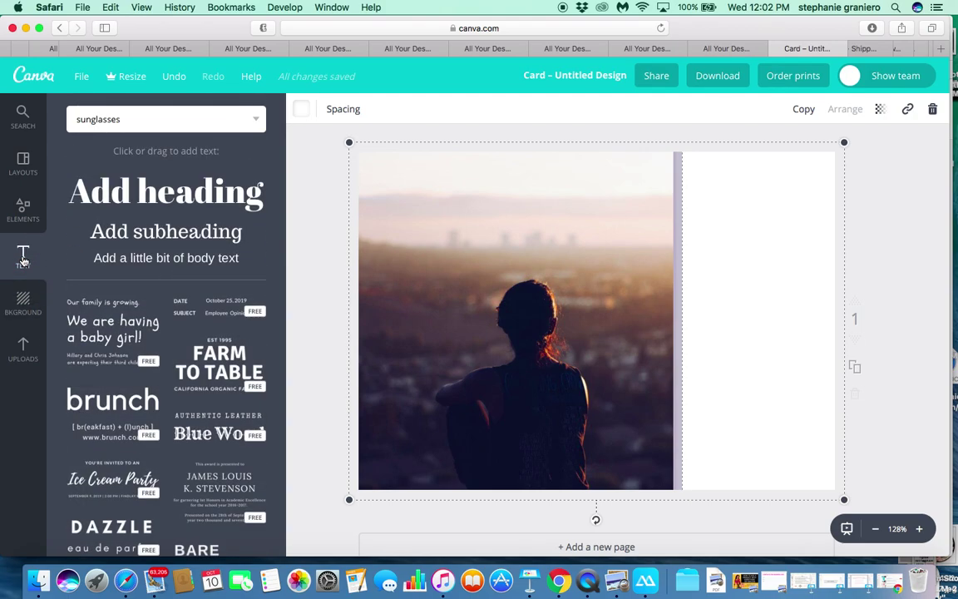
pyautogui.scroll(-5, 189, 332)
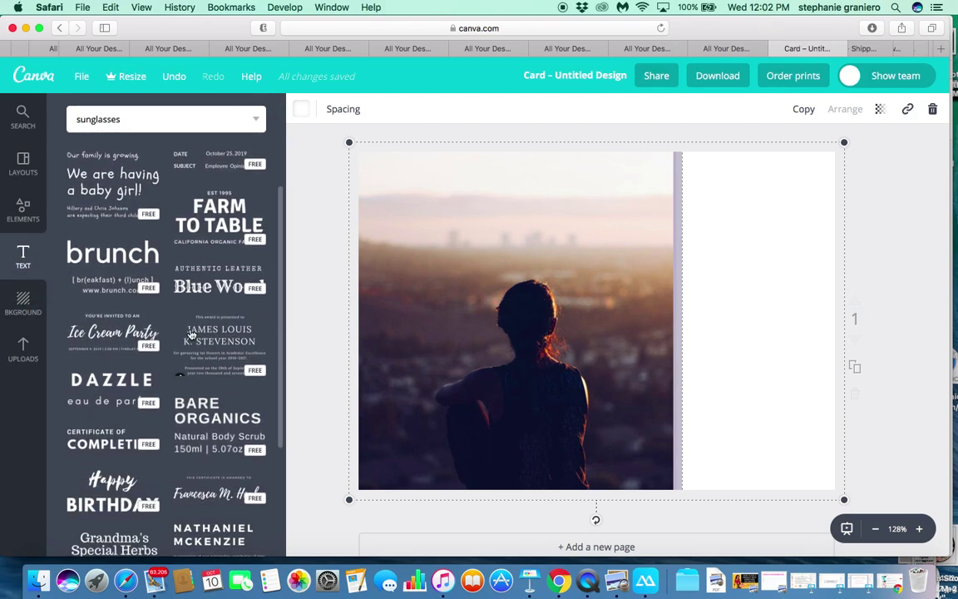
pyautogui.click(223, 225)
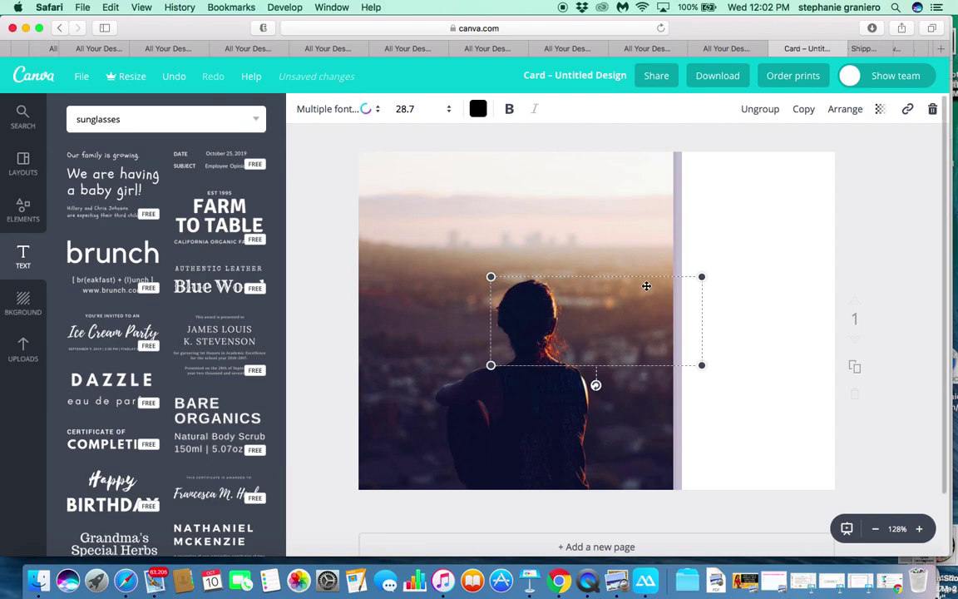
pyautogui.moveTo(610, 333); pyautogui.dragTo(564, 233)
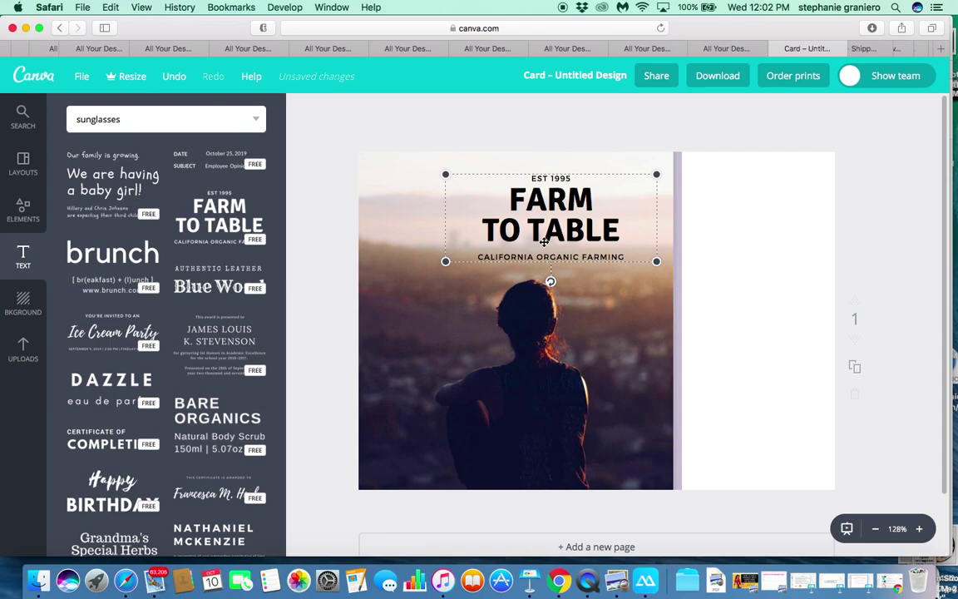
pyautogui.moveTo(401, 315); pyautogui.dragTo(434, 293)
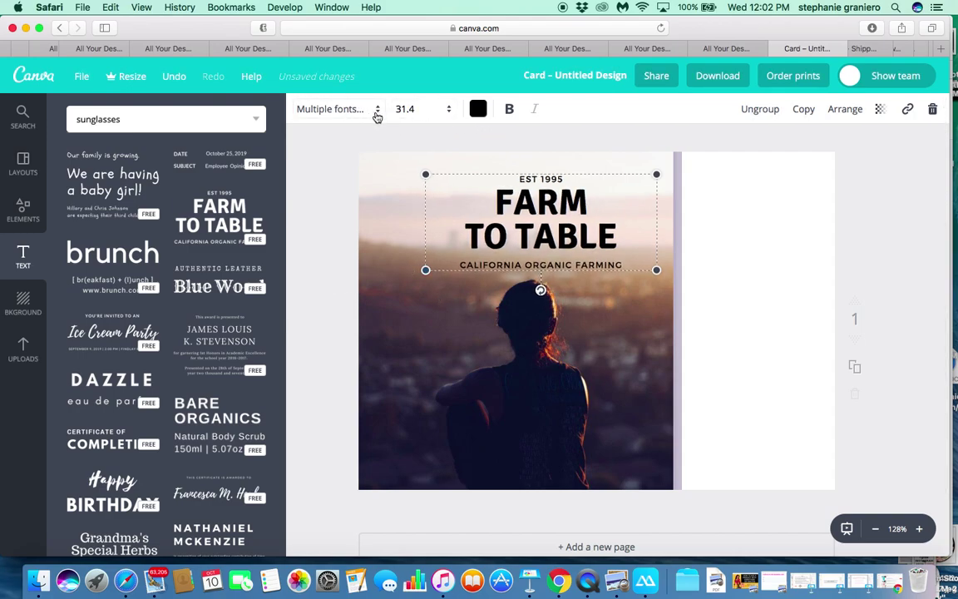
# Step: Check the available fonts, try the FARM TO TABLE text group over the white column, and return it to the photo
pyautogui.click(376, 111)
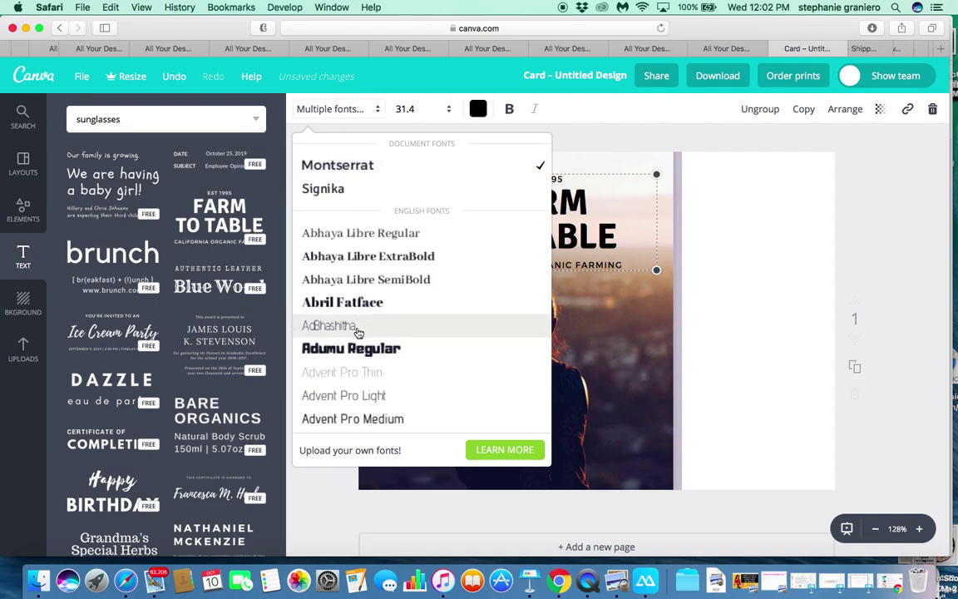
pyautogui.click(609, 140)
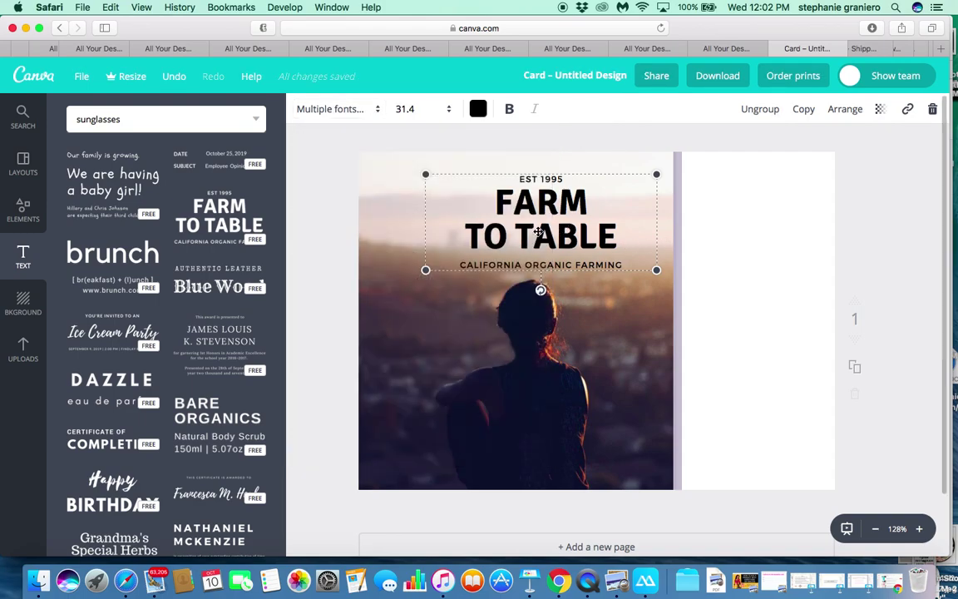
pyautogui.moveTo(538, 232); pyautogui.dragTo(737, 280)
pyautogui.moveTo(739, 332)
pyautogui.mouseDown()
pyautogui.moveTo(813, 264)
pyautogui.moveTo(787, 315)
pyautogui.moveTo(699, 321)
pyautogui.moveTo(755, 336)
pyautogui.moveTo(737, 341)
pyautogui.mouseUp()
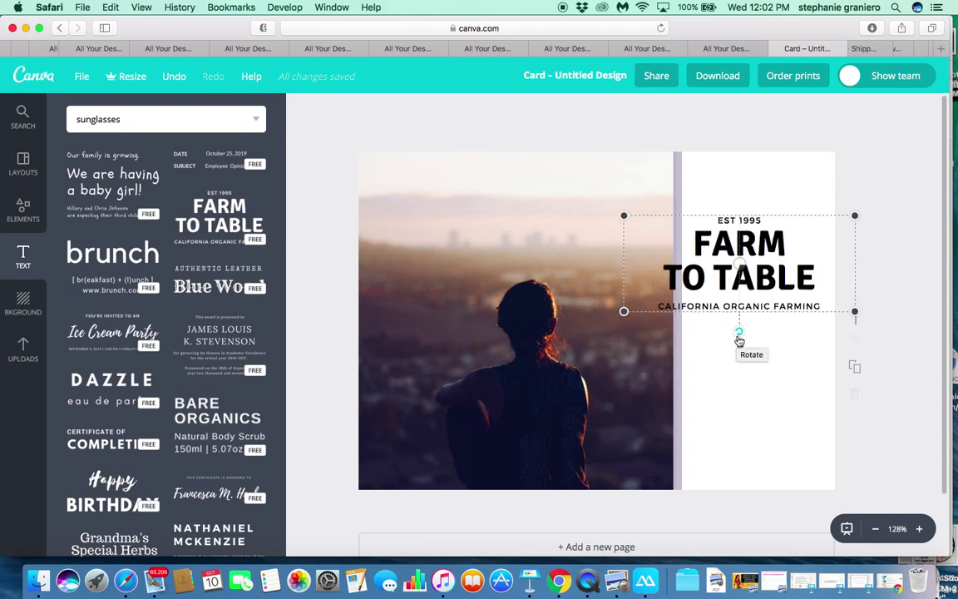
pyautogui.moveTo(754, 230); pyautogui.dragTo(556, 189)
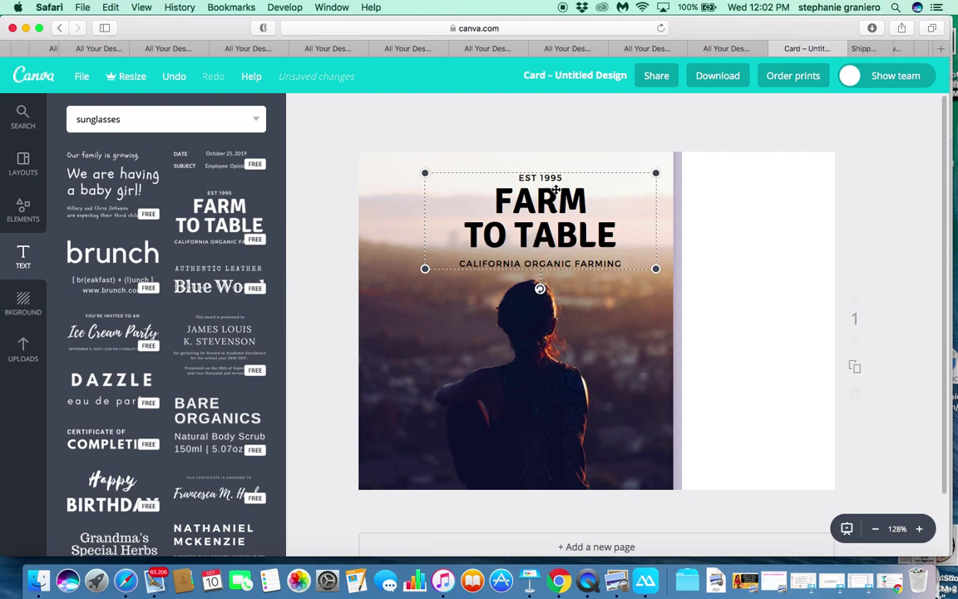
# Step: Delete only the FARM TO TABLE heading from the text group on the photo
pyautogui.click(624, 188)
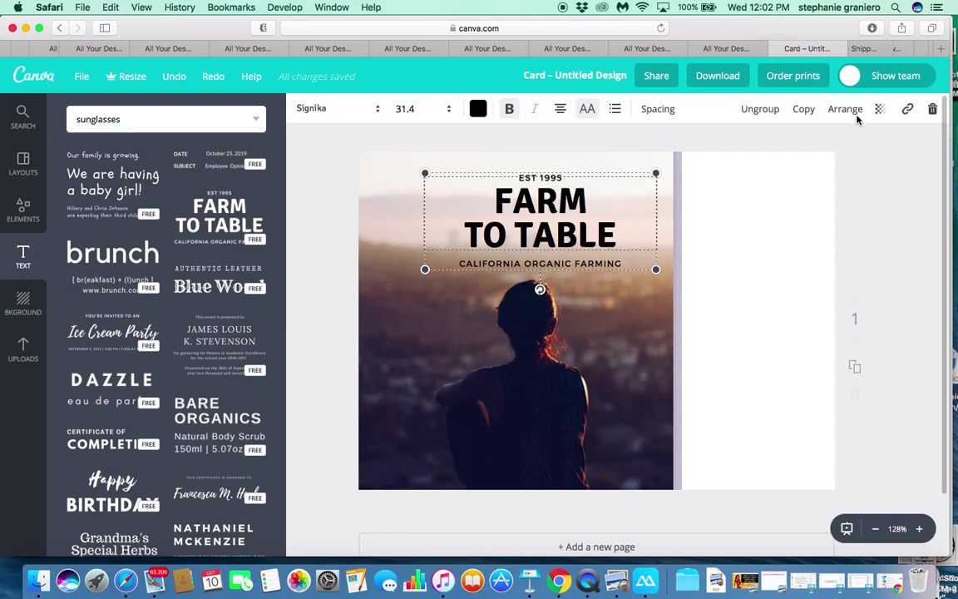
pyautogui.click(931, 109)
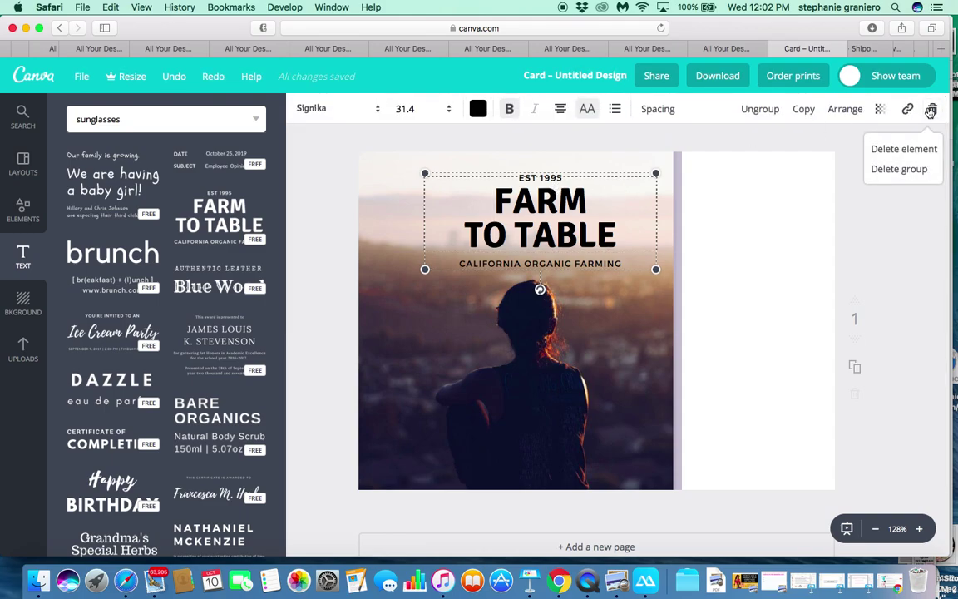
pyautogui.click(915, 151)
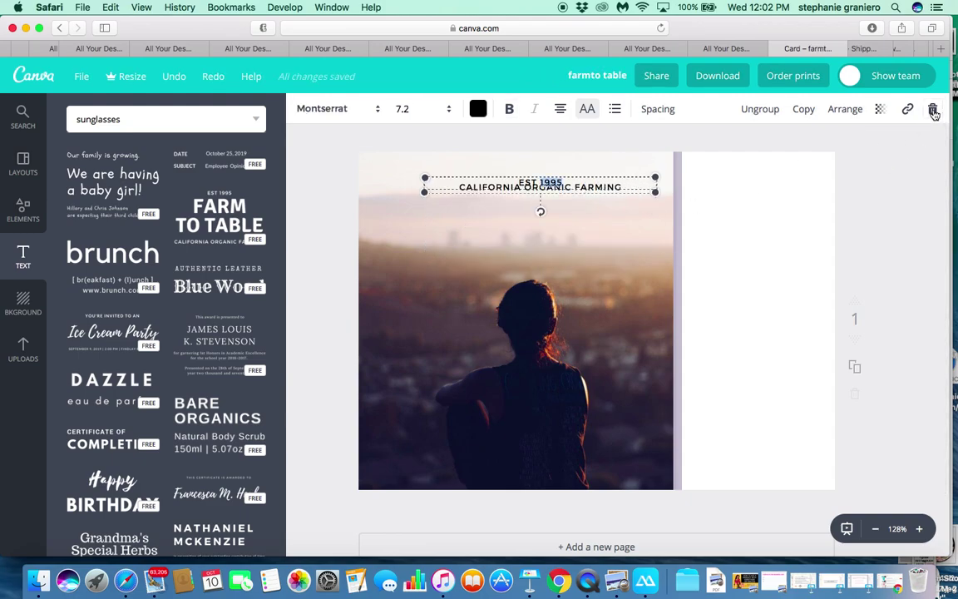
# Step: Delete the leftover EST 1995 text group from the photo and add a new heading over the photo's upper part
pyautogui.click(931, 108)
pyautogui.click(921, 167)
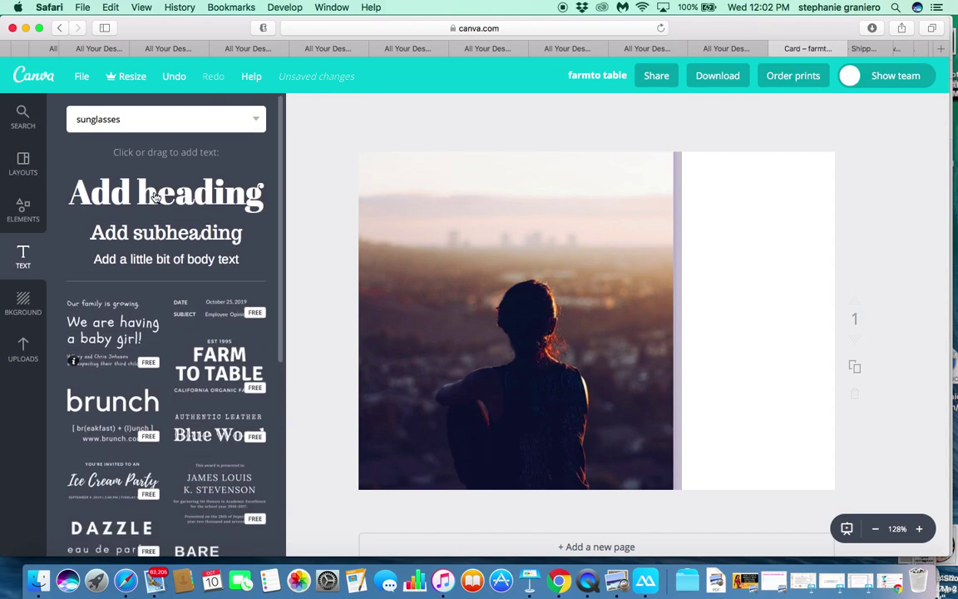
pyautogui.click(190, 197)
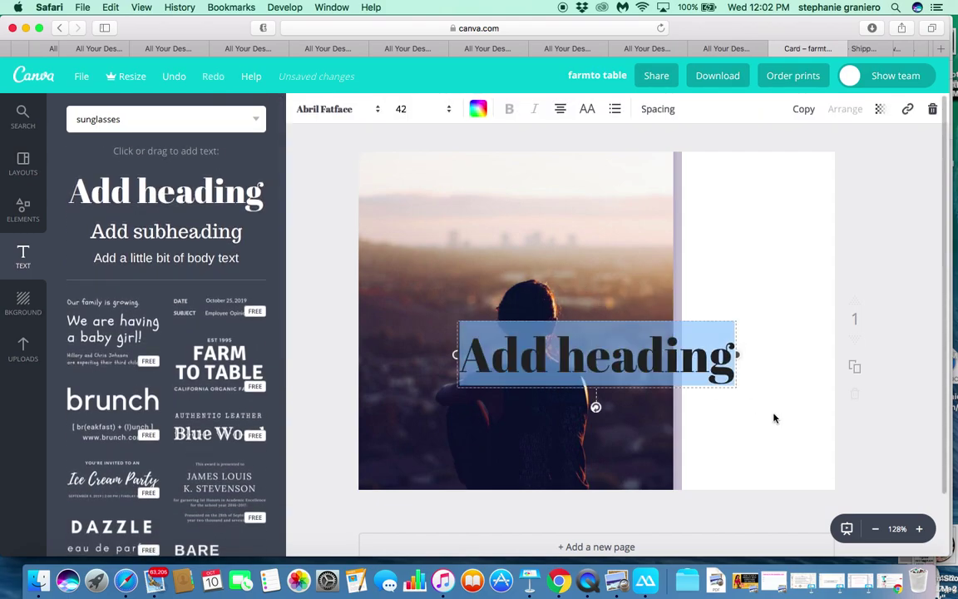
pyautogui.moveTo(661, 357); pyautogui.dragTo(591, 223)
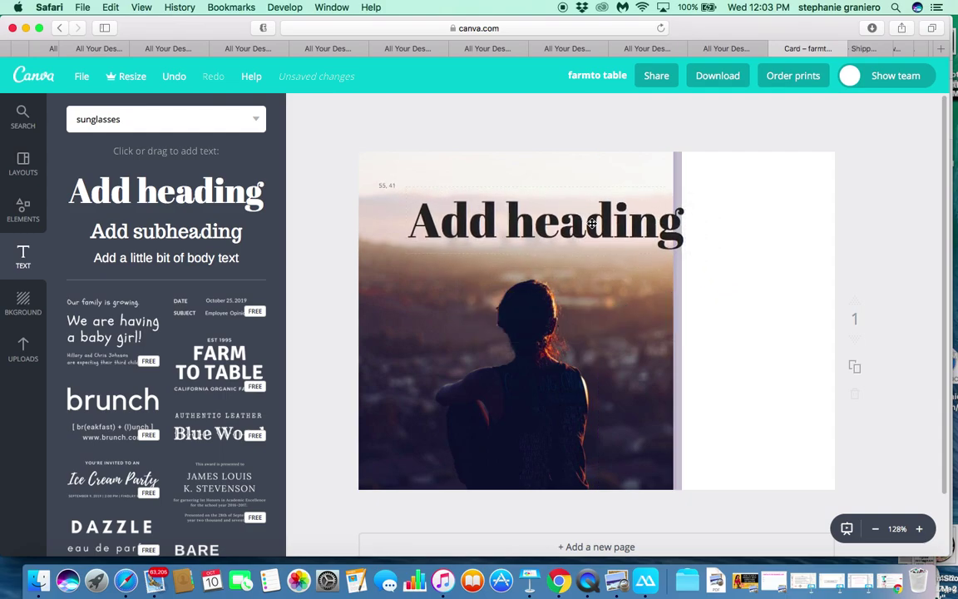
# Step: Replace the placeholder text of the new heading with "Peace in the world"
pyautogui.doubleClick(592, 223)
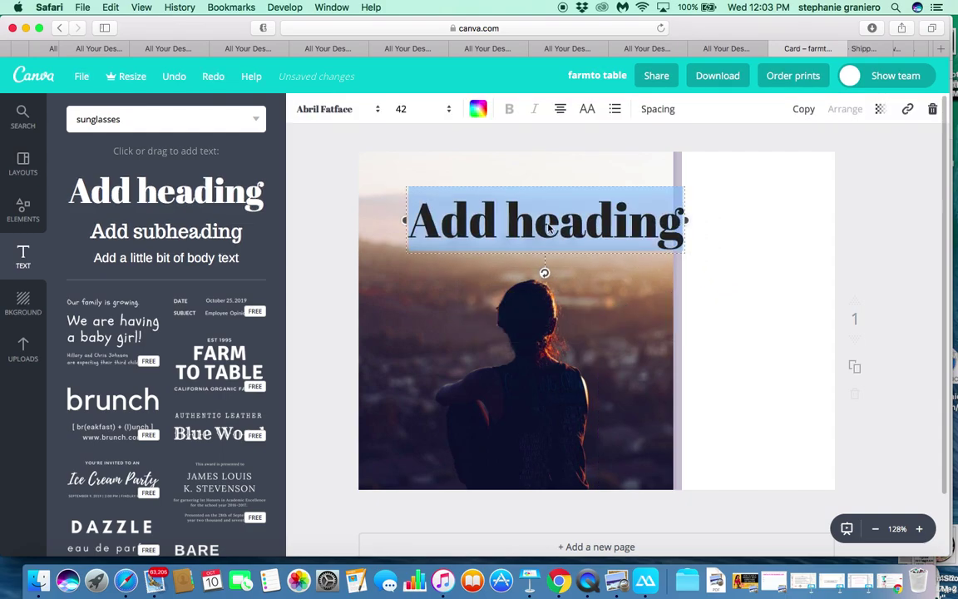
pyautogui.click(683, 220)
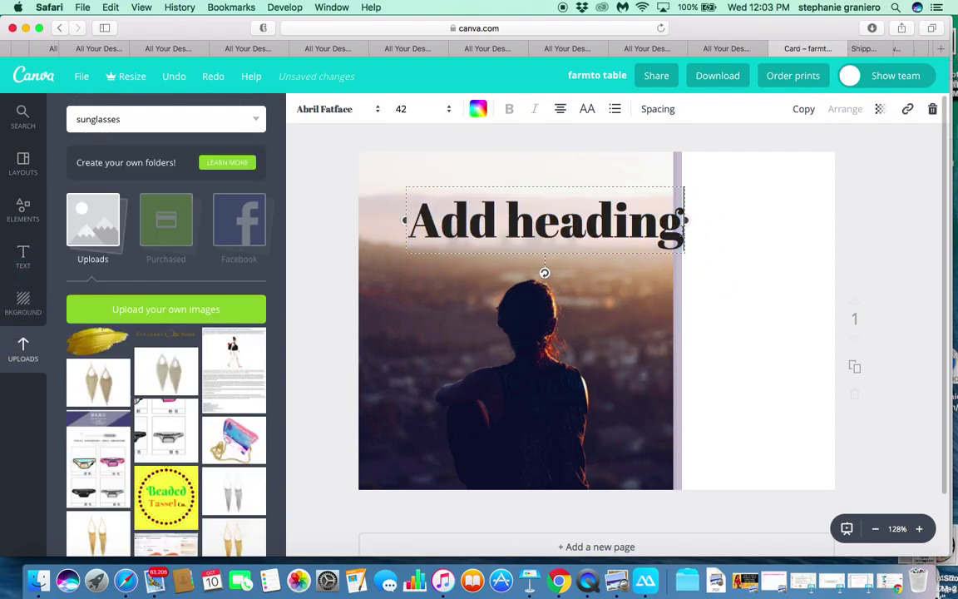
pyautogui.press('BackSpace')
pyautogui.press('BackSpace')
pyautogui.press('BackSpace')
pyautogui.press('BackSpace')
pyautogui.press('BackSpace')
pyautogui.press('BackSpace')
pyautogui.press('BackSpace')
pyautogui.press('BackSpace')
pyautogui.press('BackSpace')
pyautogui.press('BackSpace')
pyautogui.press('BackSpace')
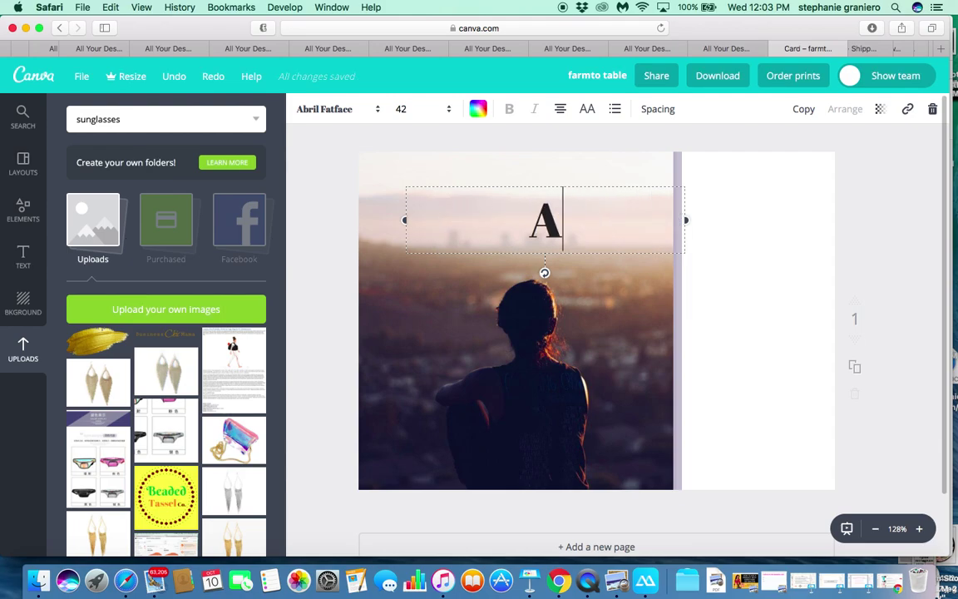
pyautogui.write('Peace')
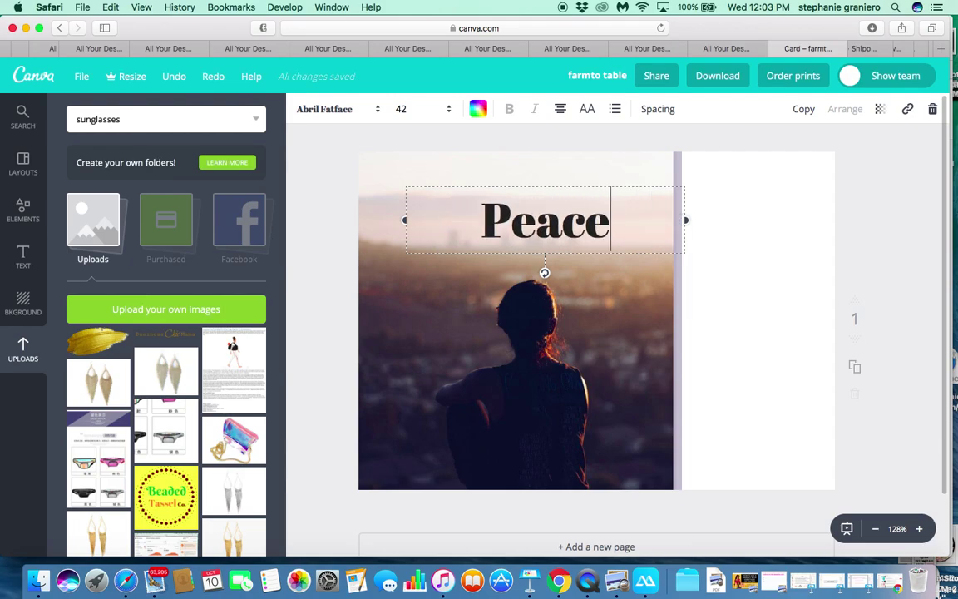
pyautogui.write(' in the')
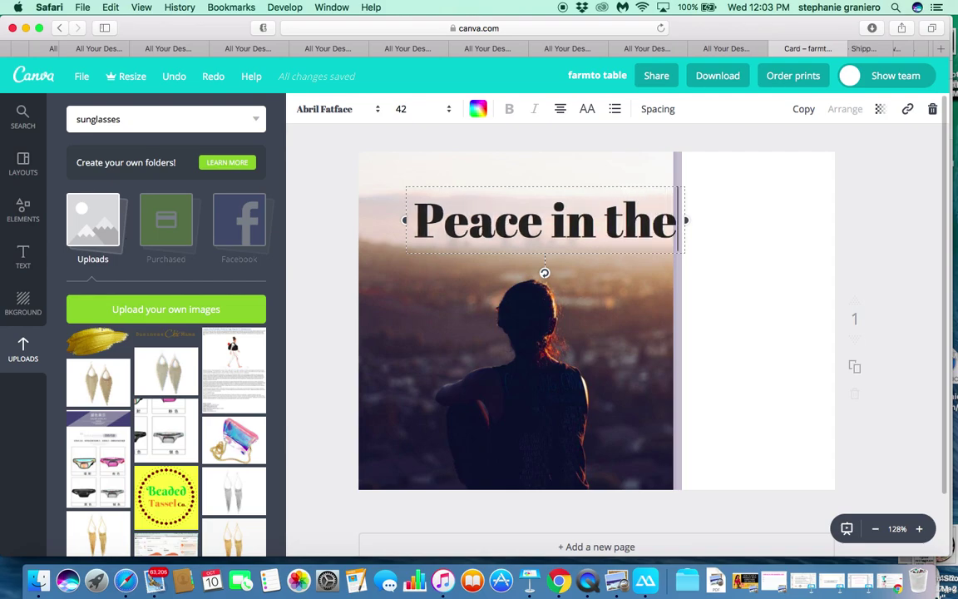
pyautogui.write(' worl')
pyautogui.write('d')
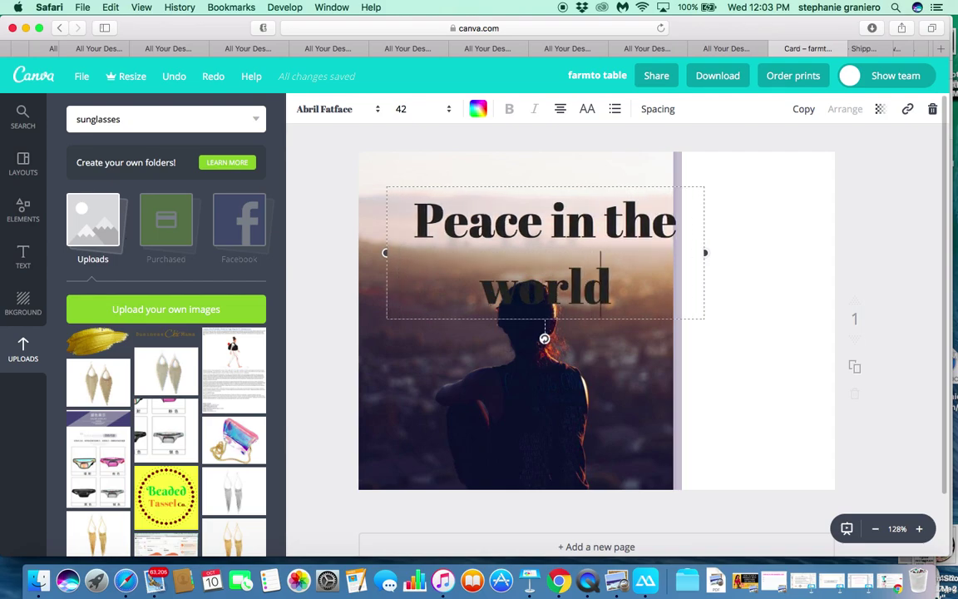
pyautogui.click(849, 257)
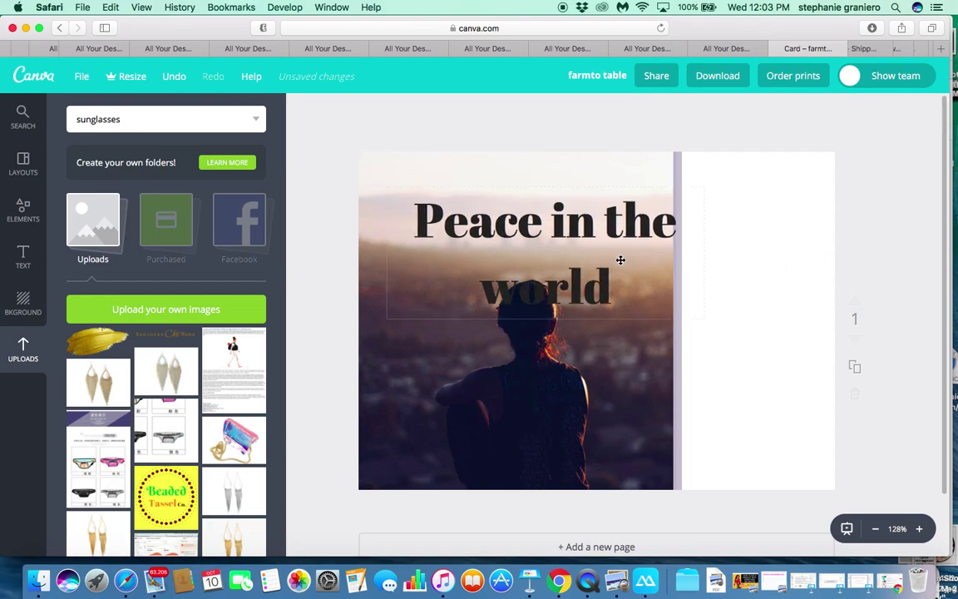
# Step: Set the font size of the "Peace in the world" heading to 28
pyautogui.click(616, 294)
pyautogui.moveTo(613, 291); pyautogui.dragTo(400, 202)
pyautogui.click(444, 109)
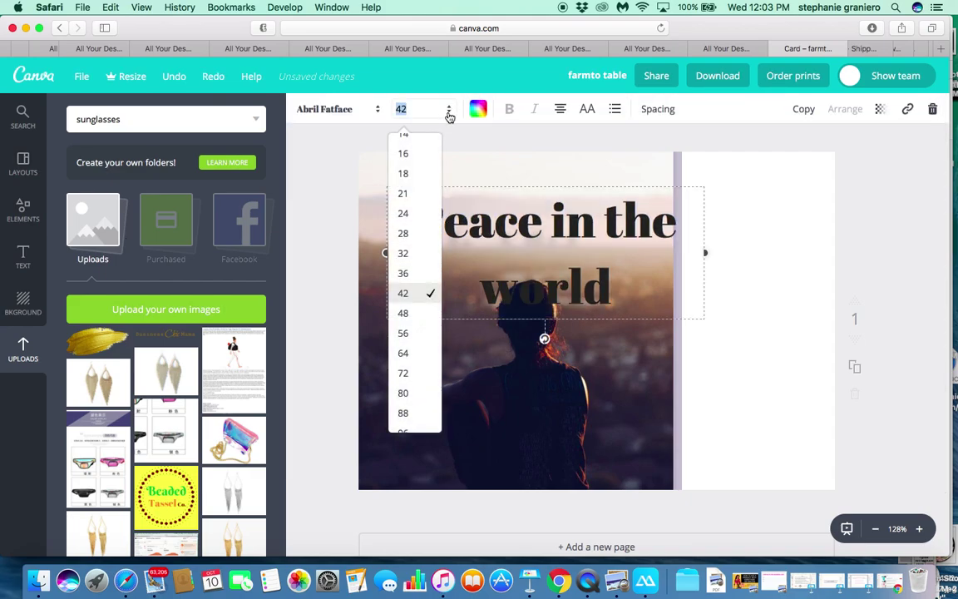
pyautogui.click(411, 237)
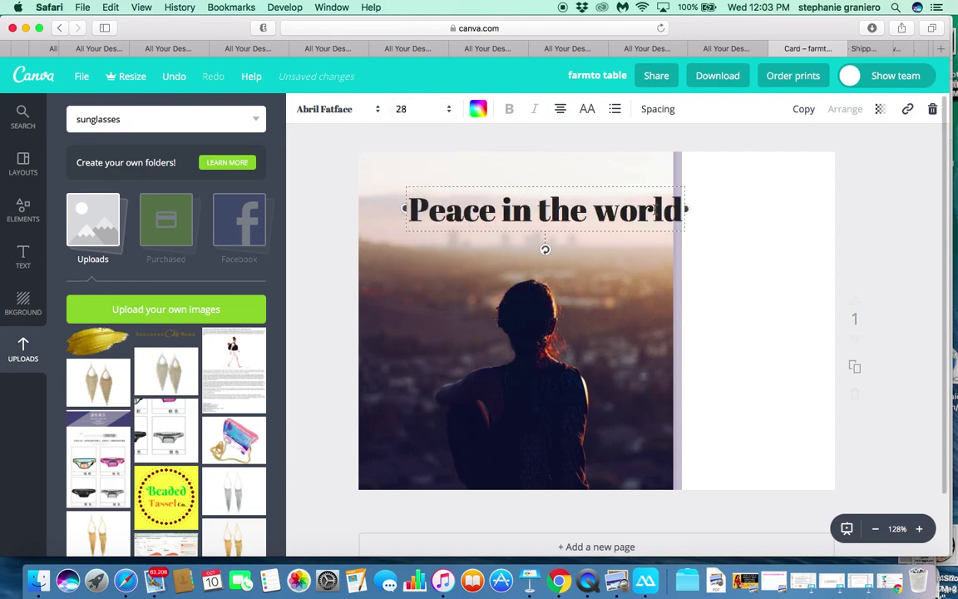
# Step: Change the font of the "Peace in the world" heading to Comfortaa Bold
pyautogui.moveTo(682, 213); pyautogui.dragTo(396, 202)
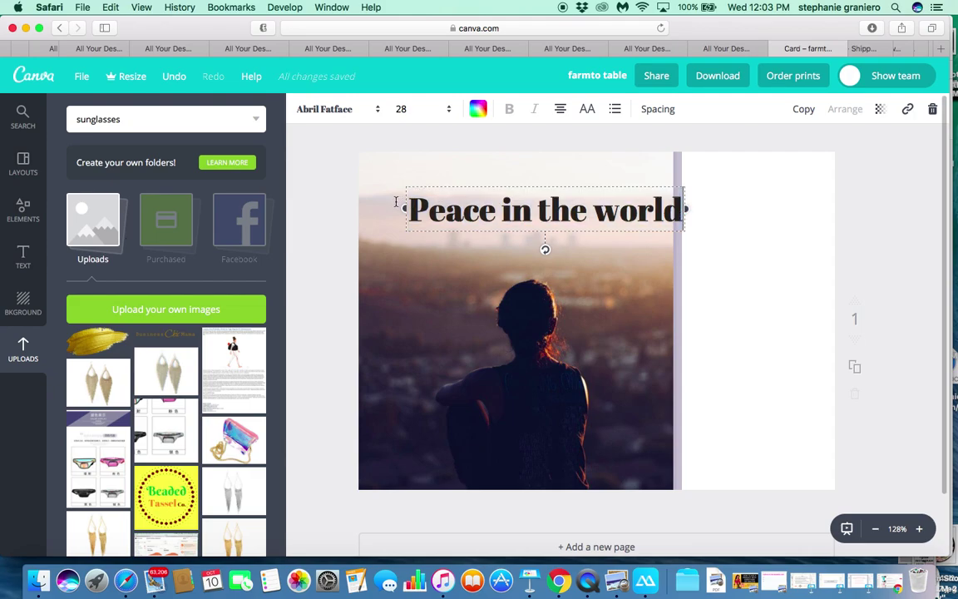
pyautogui.moveTo(683, 209); pyautogui.dragTo(396, 188)
pyautogui.click(370, 109)
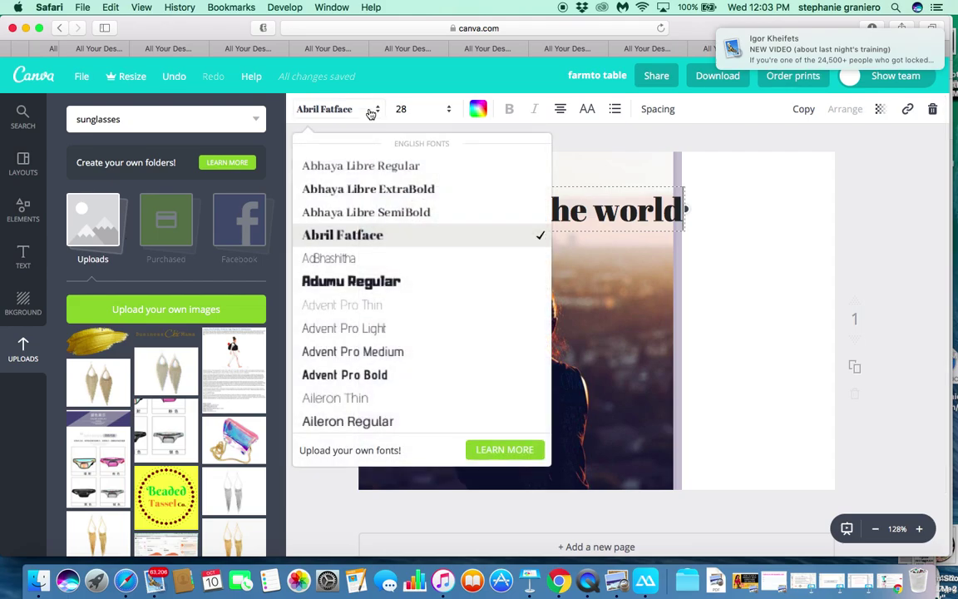
pyautogui.scroll(-10, 362, 296)
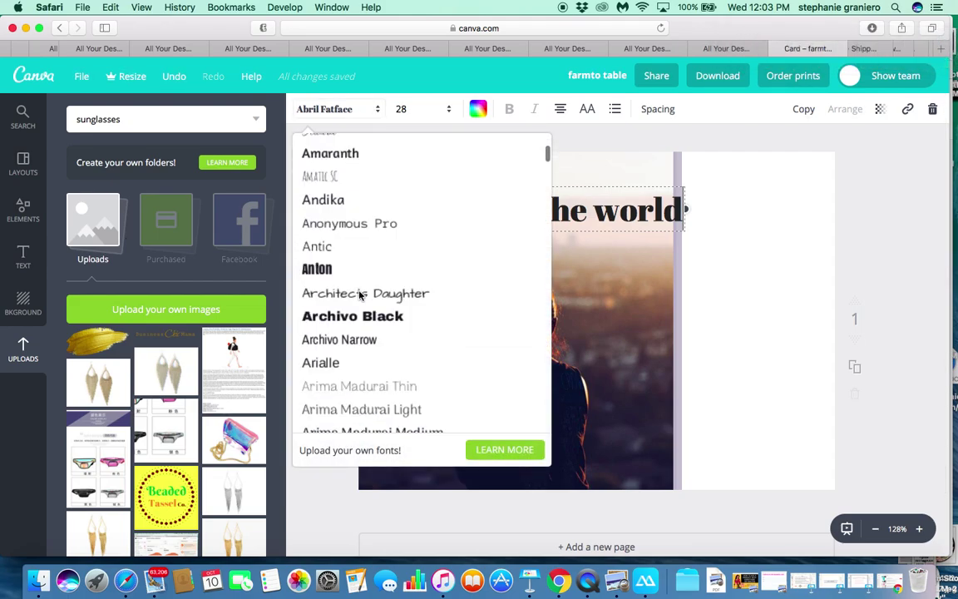
pyautogui.scroll(-6, 371, 337)
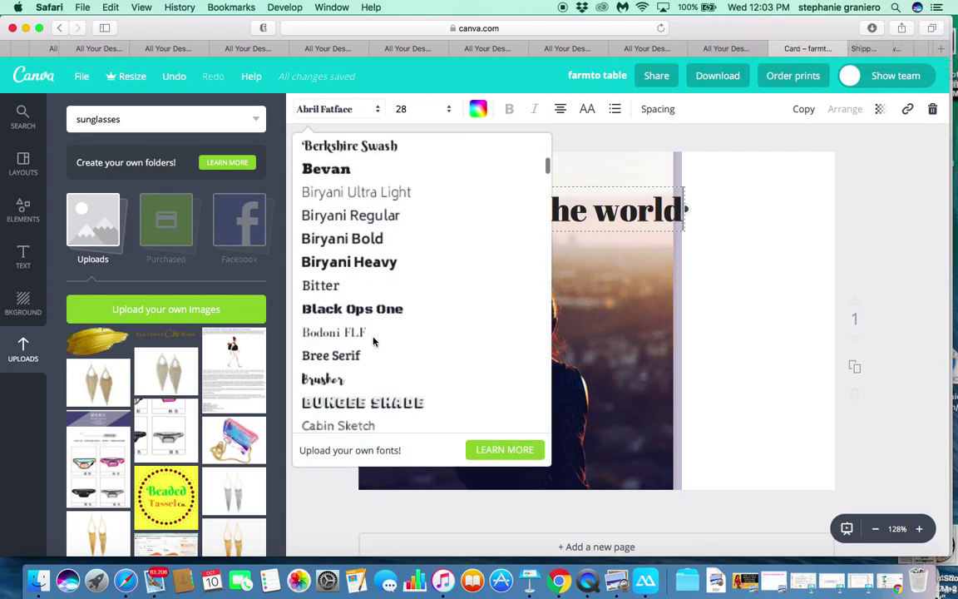
pyautogui.scroll(-8, 374, 340)
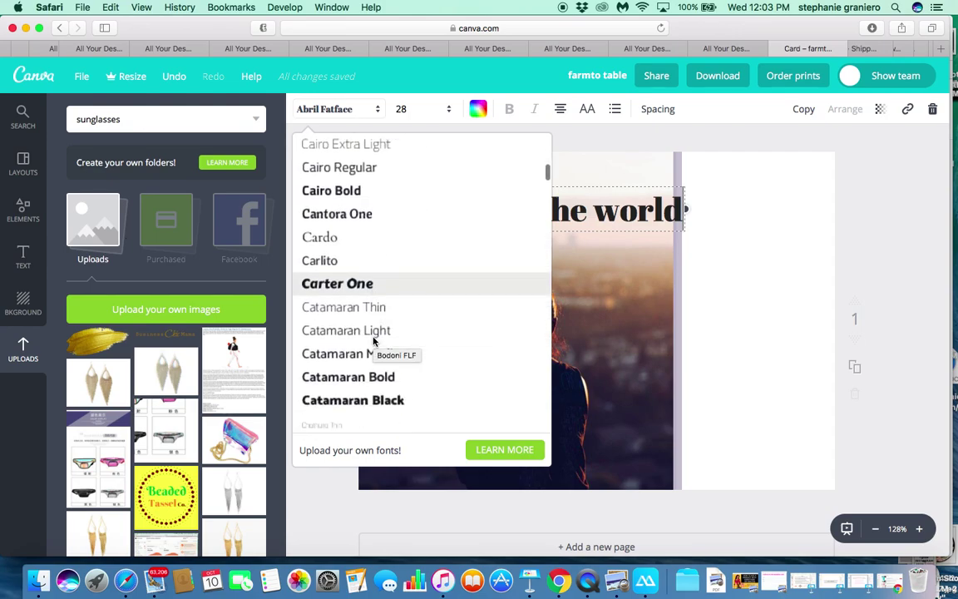
pyautogui.scroll(-3, 374, 340)
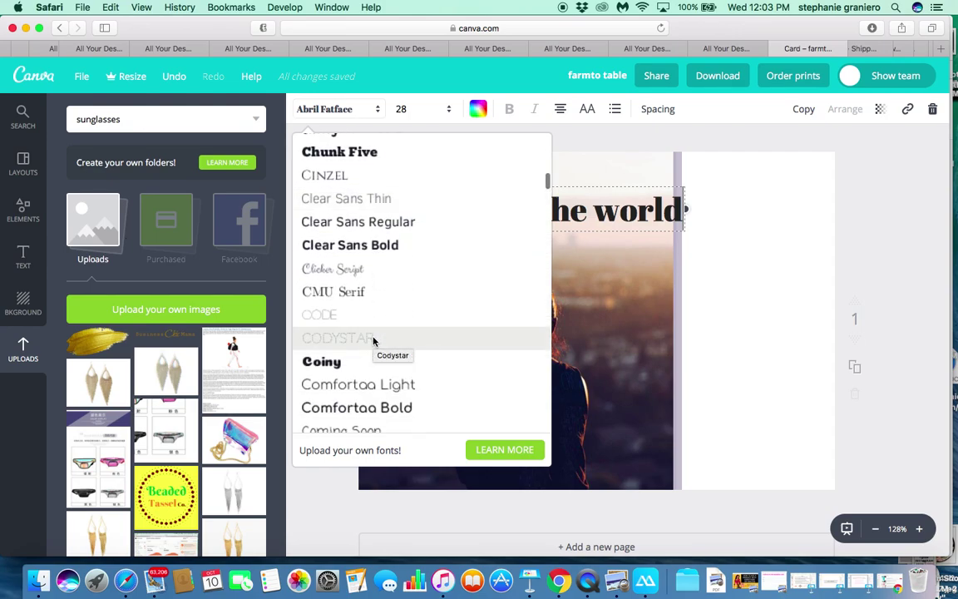
pyautogui.scroll(-7, 374, 340)
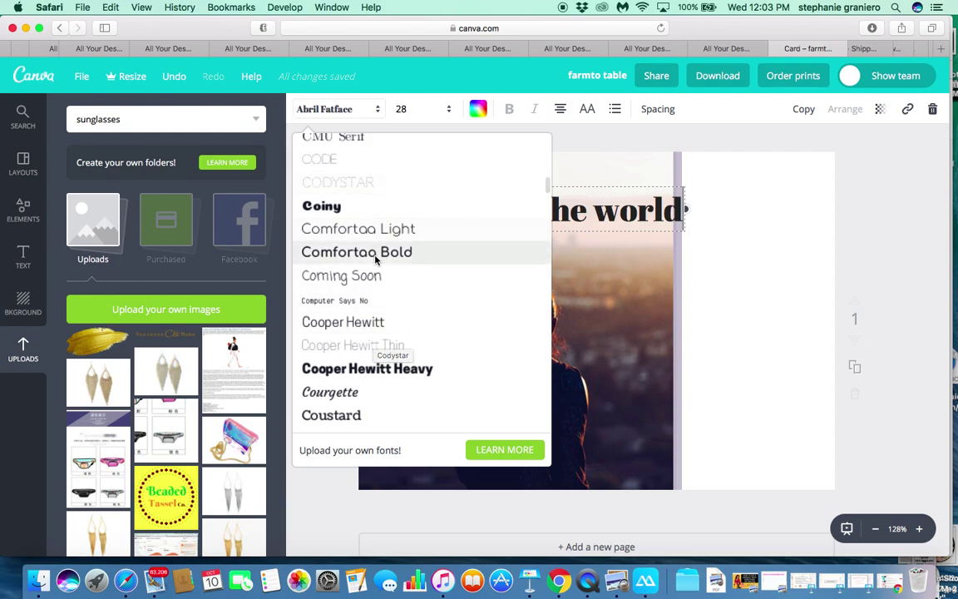
pyautogui.click(375, 259)
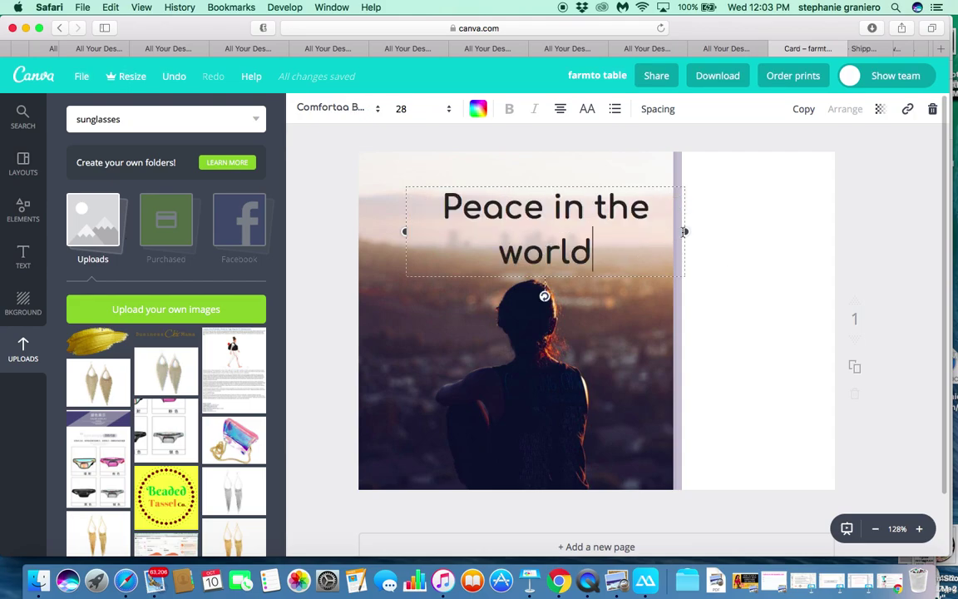
# Step: Widen the heading's text box so the text fits on one line, and move it within the top of the photo
pyautogui.moveTo(687, 232); pyautogui.dragTo(743, 220)
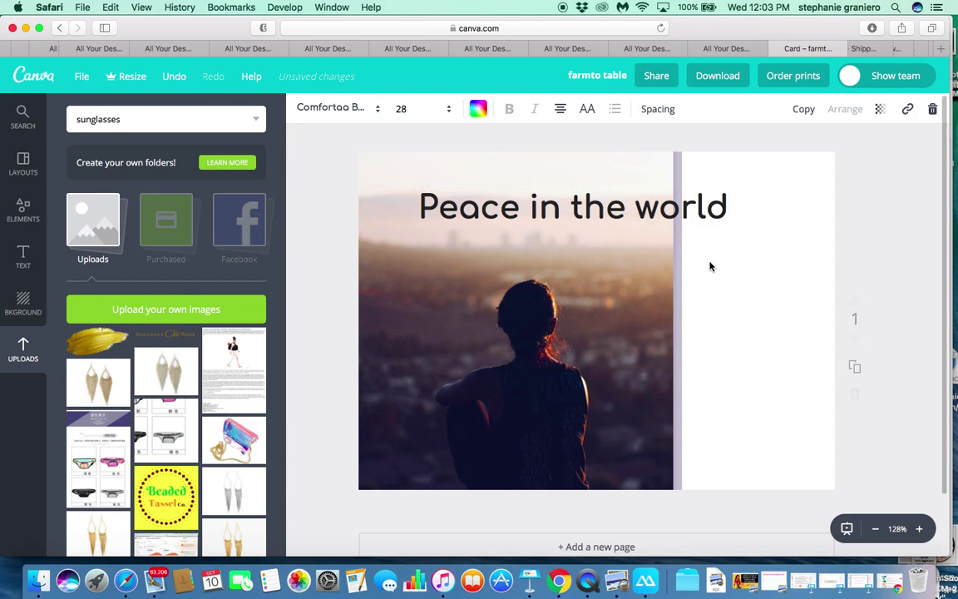
pyautogui.moveTo(652, 206); pyautogui.dragTo(600, 195)
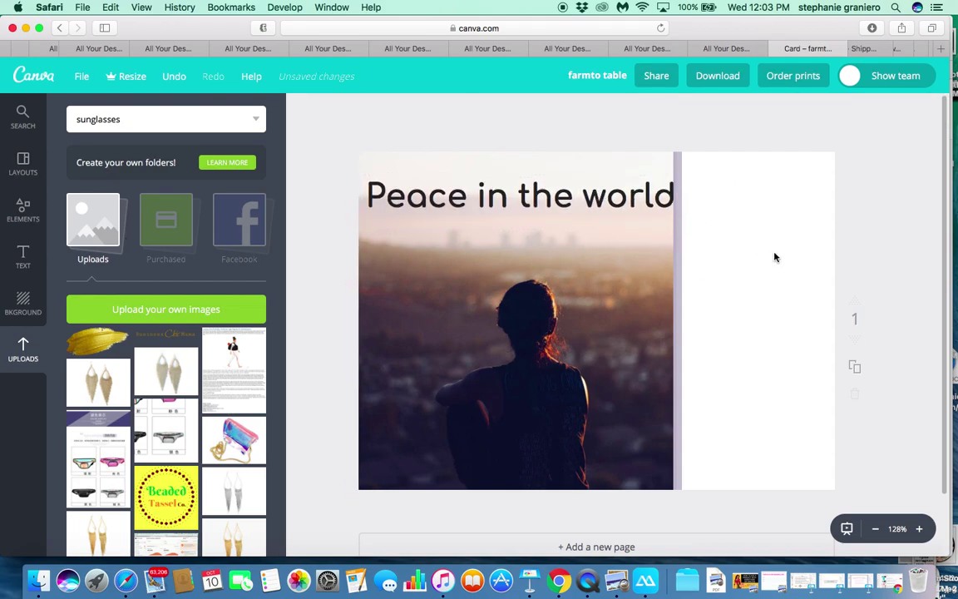
pyautogui.click(774, 257)
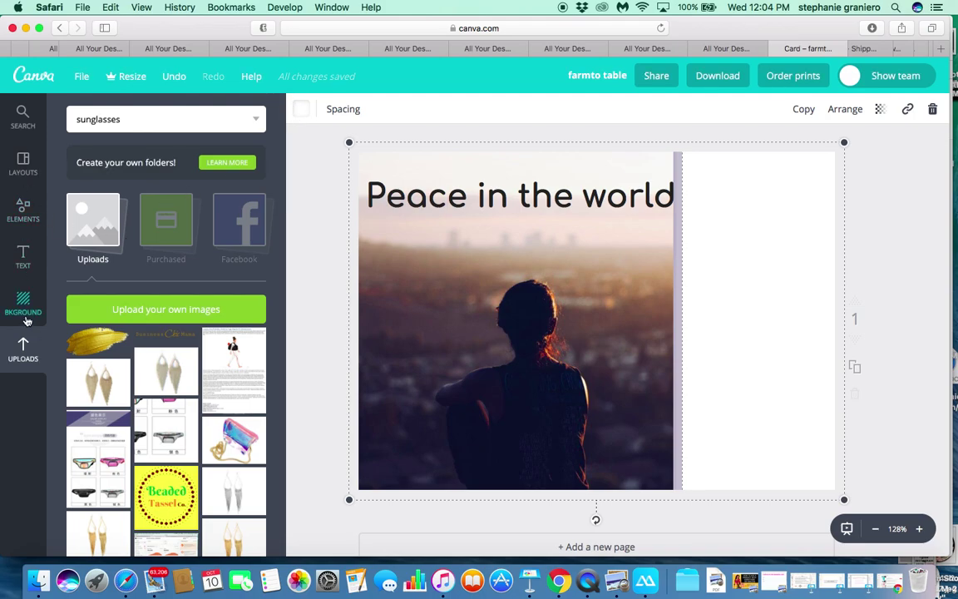
# Step: Look through the free photos in the elements library and return to the overview of element categories
pyautogui.click(21, 212)
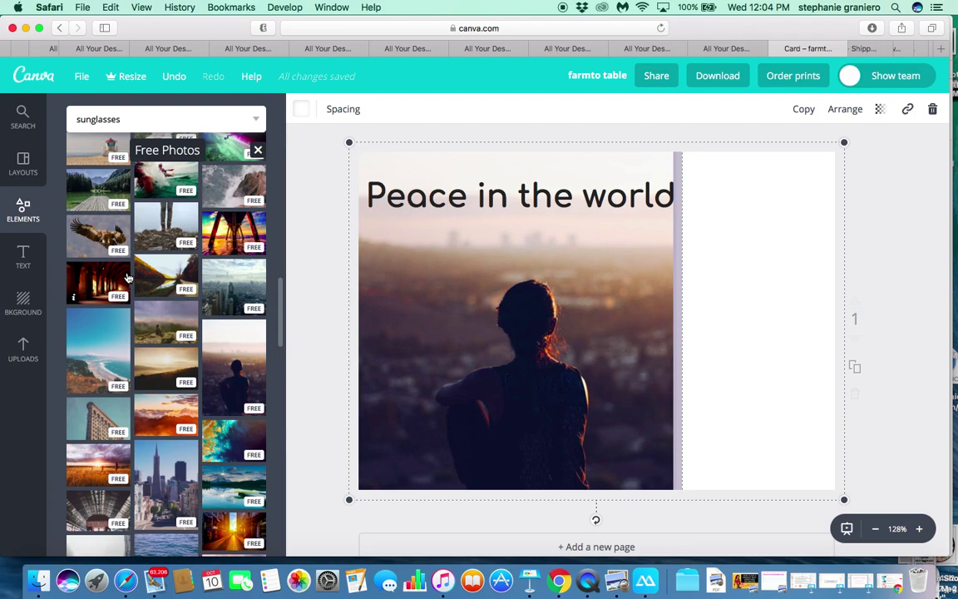
pyautogui.scroll(-5, 186, 350)
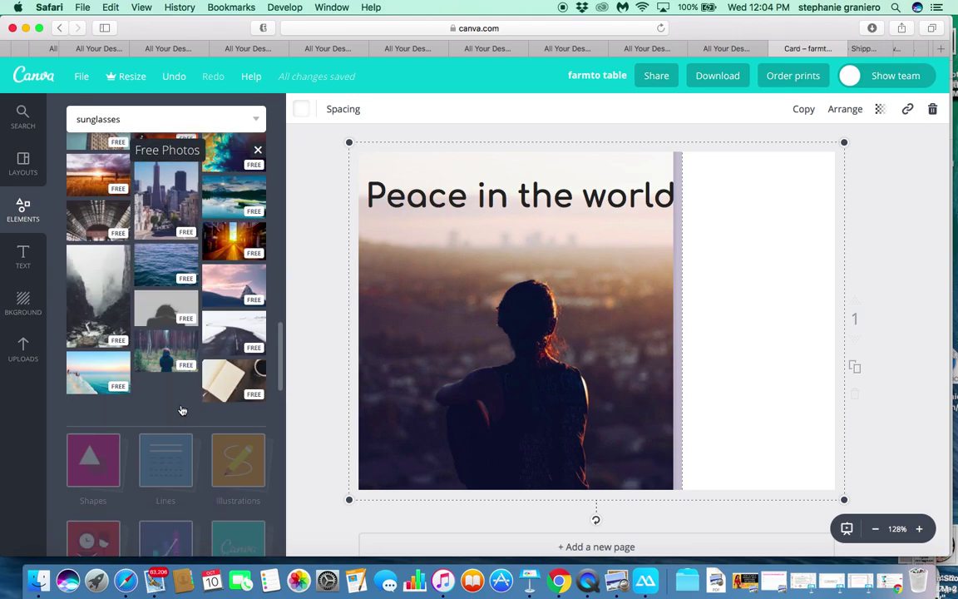
pyautogui.scroll(-4, 182, 408)
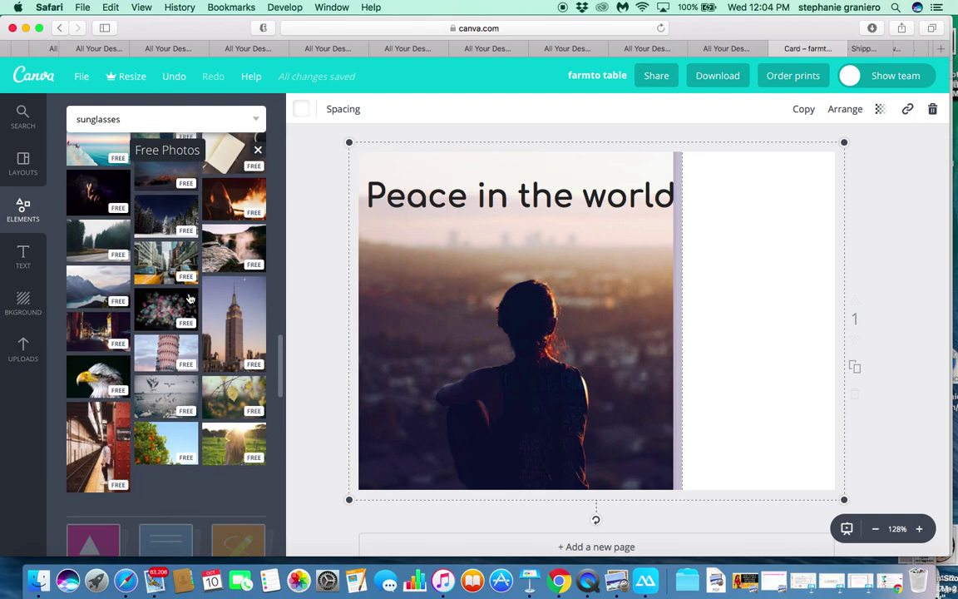
pyautogui.scroll(-5, 186, 333)
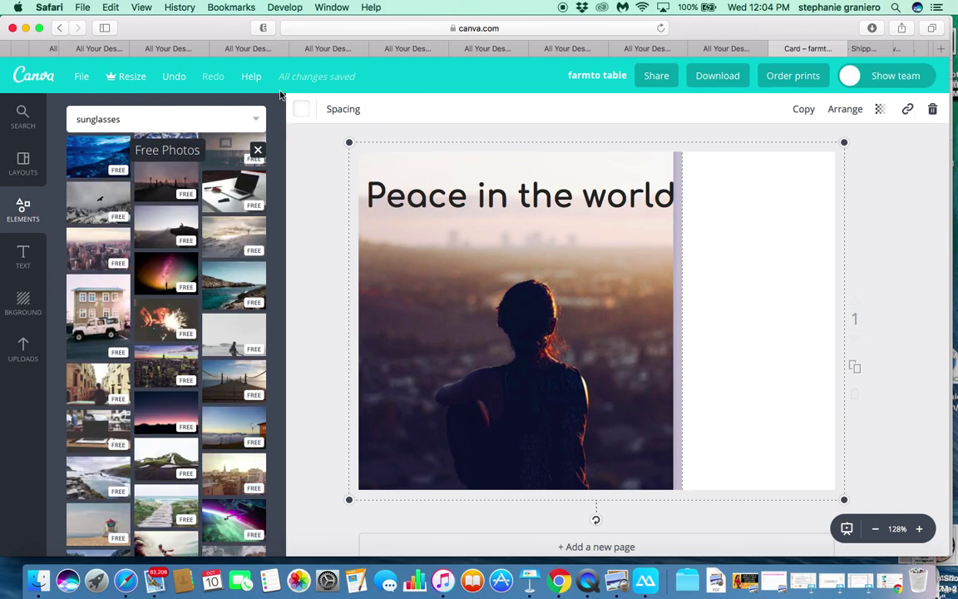
pyautogui.click(256, 120)
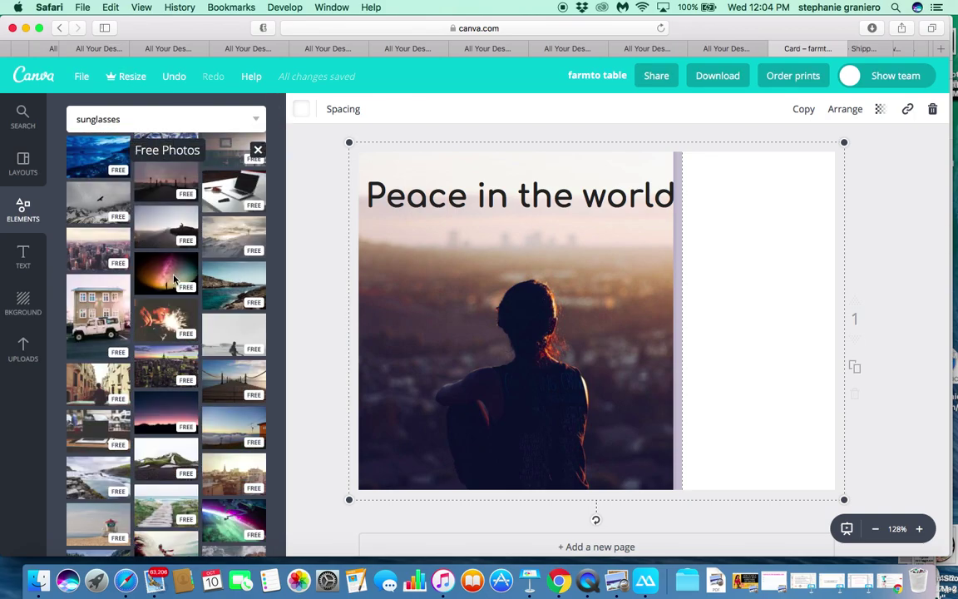
pyautogui.click(257, 149)
pyautogui.click(87, 181)
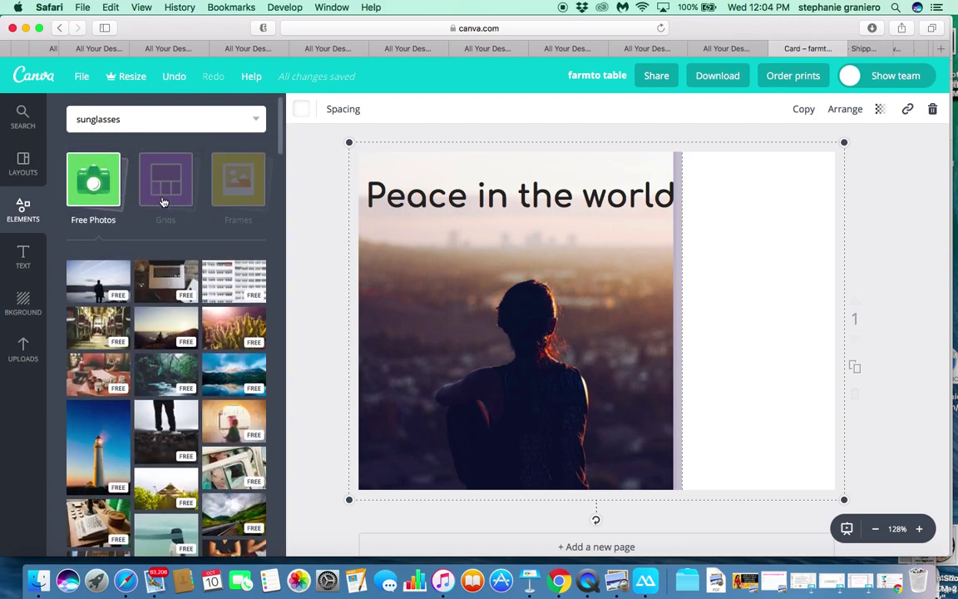
pyautogui.rightClick(164, 196)
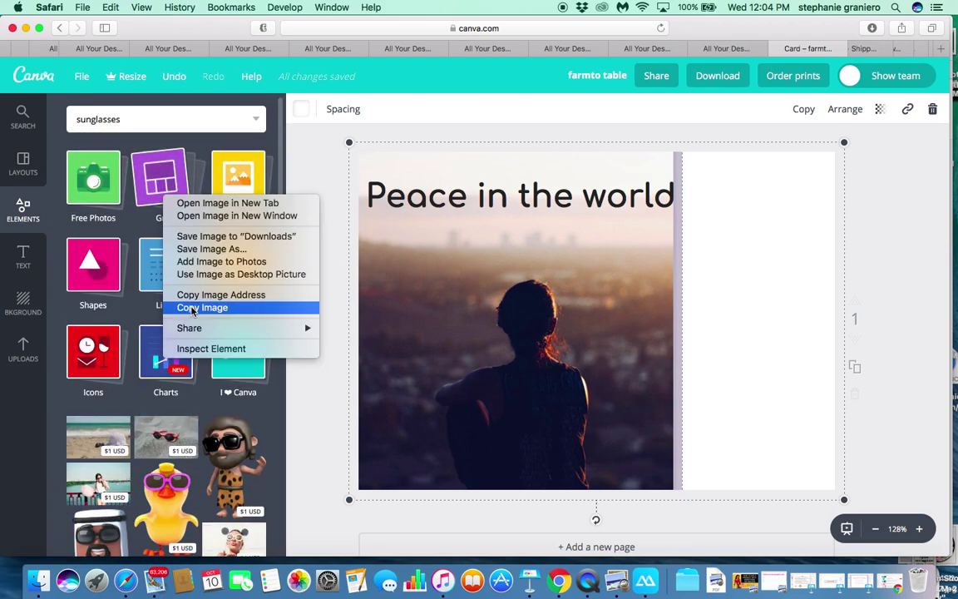
pyautogui.click(314, 416)
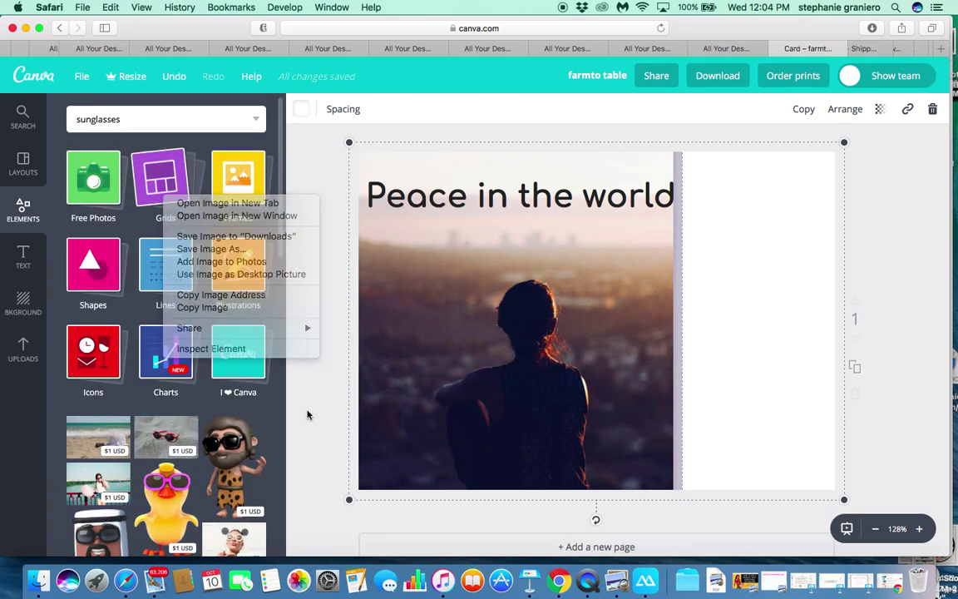
# Step: Add the free illustration of a pink flower with beige leaves from the Illustrations category to the card
pyautogui.click(240, 287)
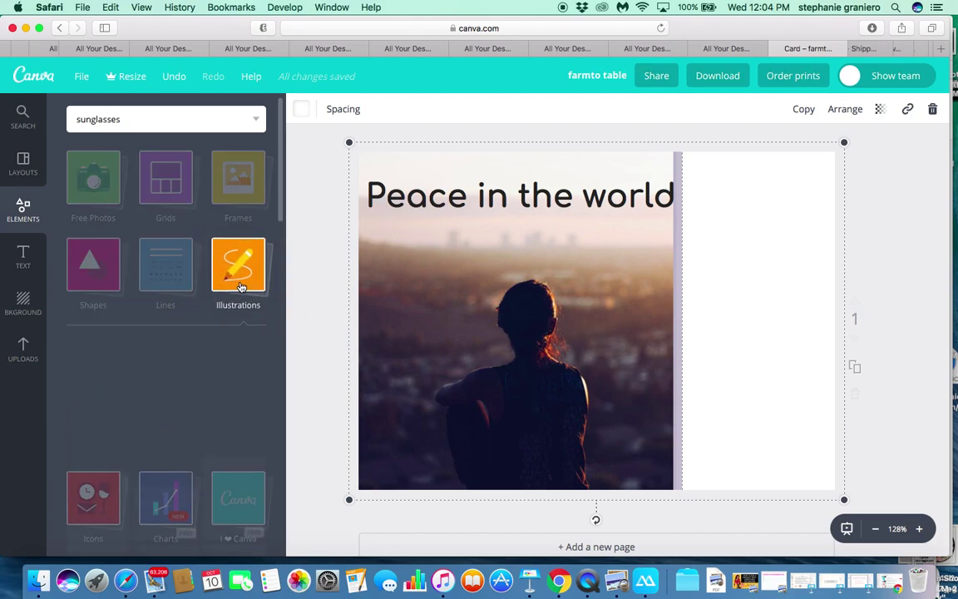
pyautogui.scroll(-10, 159, 397)
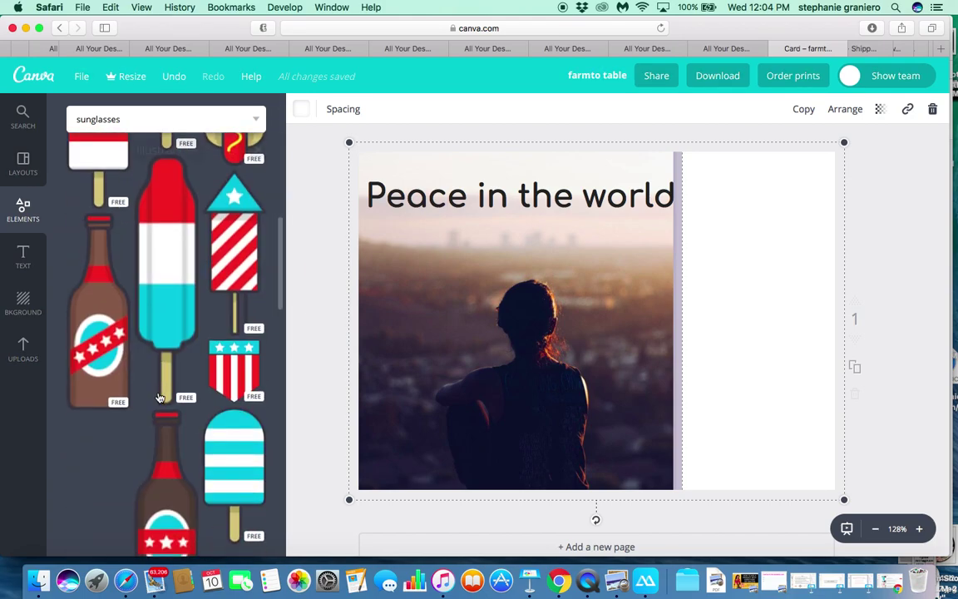
pyautogui.scroll(3, 159, 397)
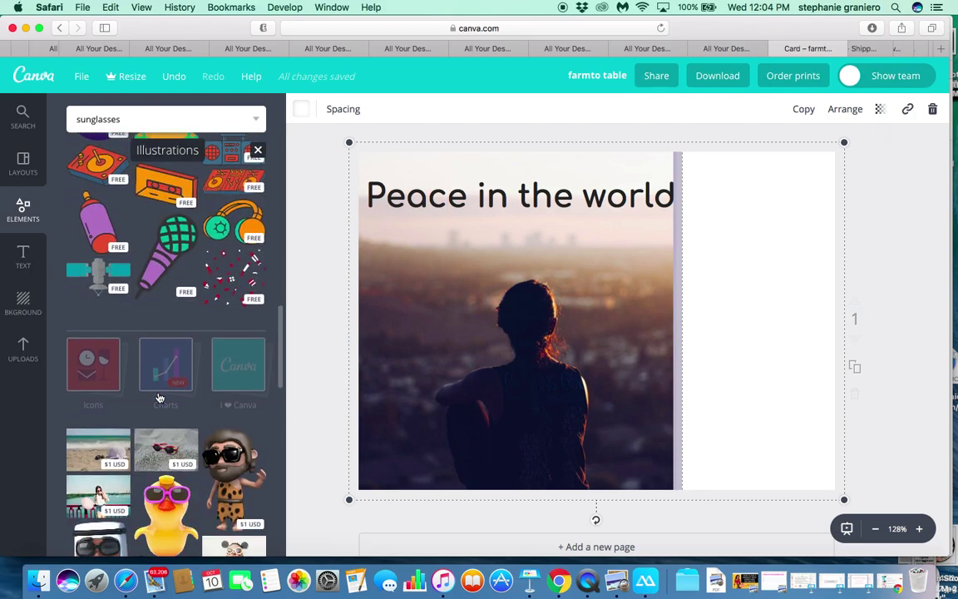
pyautogui.scroll(-5, 159, 398)
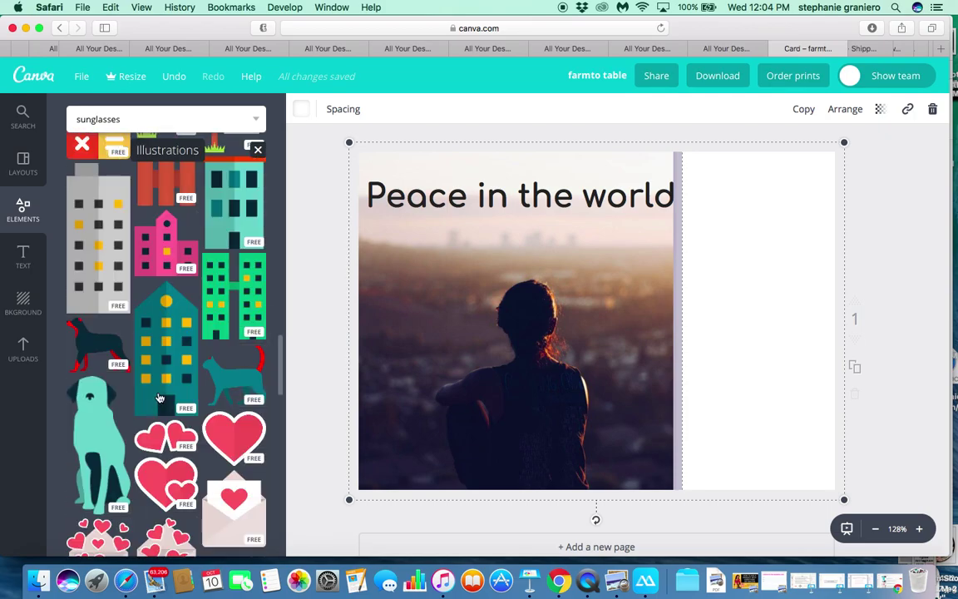
pyautogui.scroll(-5, 159, 397)
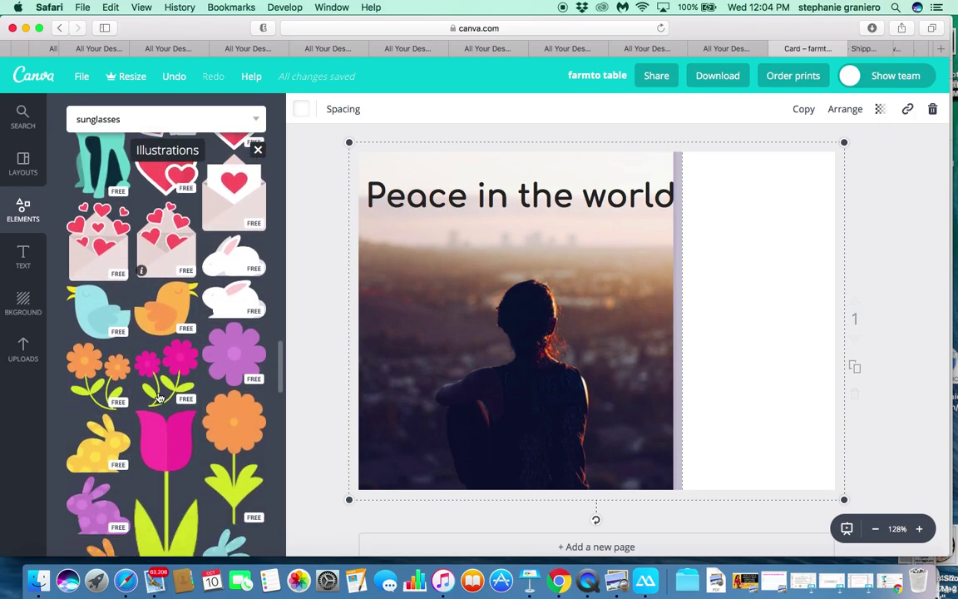
pyautogui.scroll(-5, 160, 398)
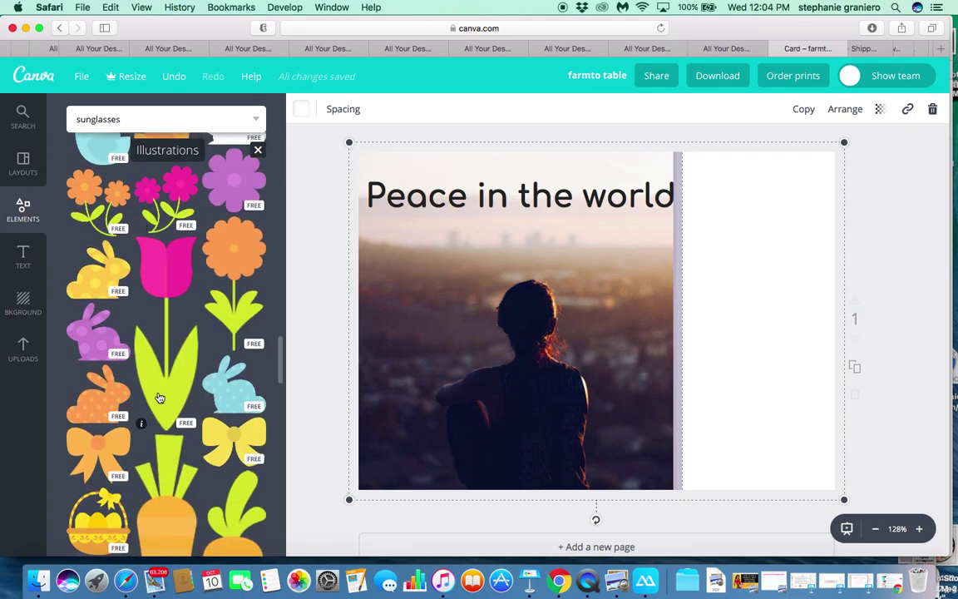
pyautogui.scroll(-2, 160, 397)
pyautogui.scroll(-10, 159, 397)
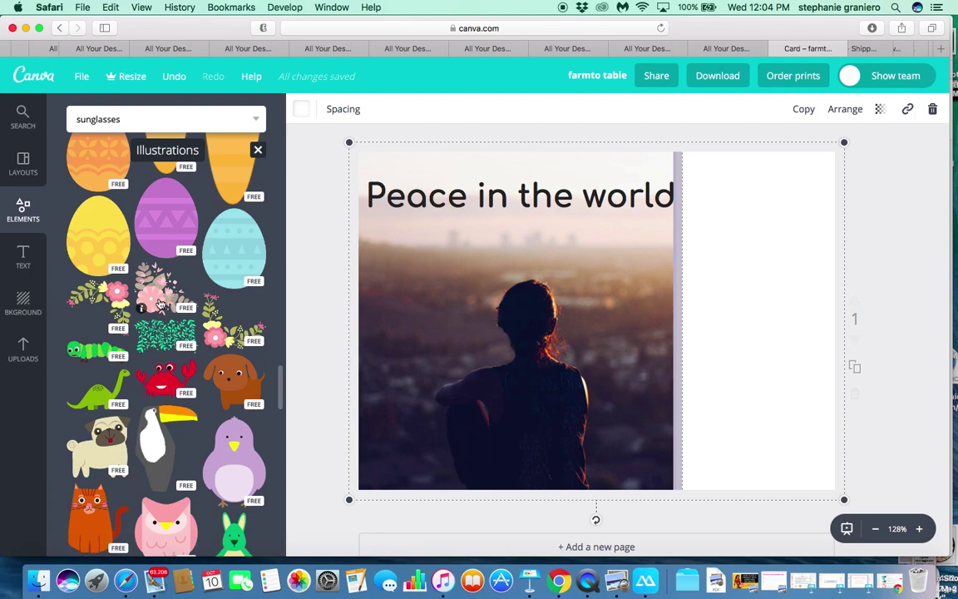
pyautogui.click(158, 301)
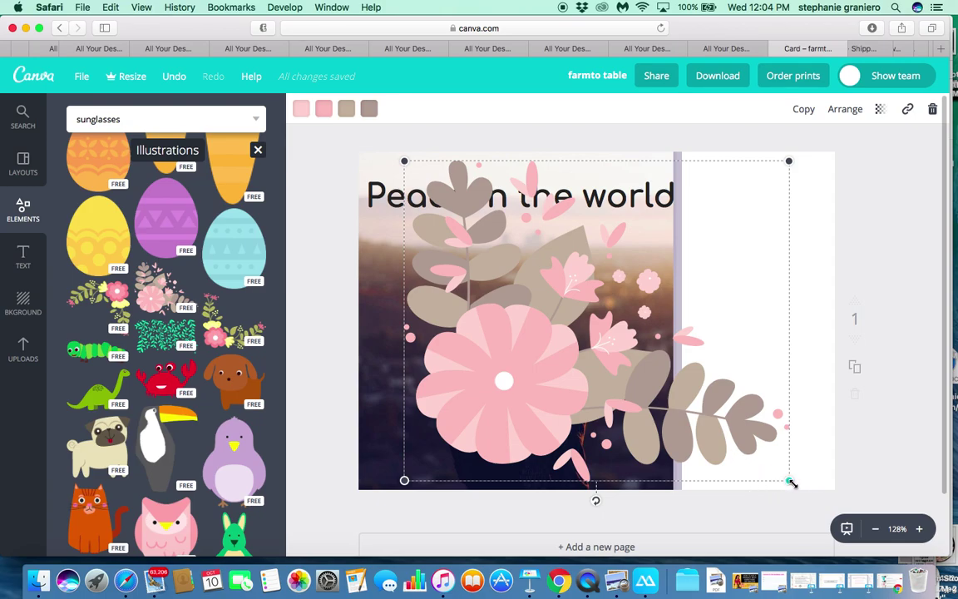
# Step: Shrink the pink flower illustration to about half its size and move it onto the white panel beside the photo
pyautogui.moveTo(792, 482); pyautogui.dragTo(601, 322)
pyautogui.moveTo(456, 302); pyautogui.dragTo(468, 305)
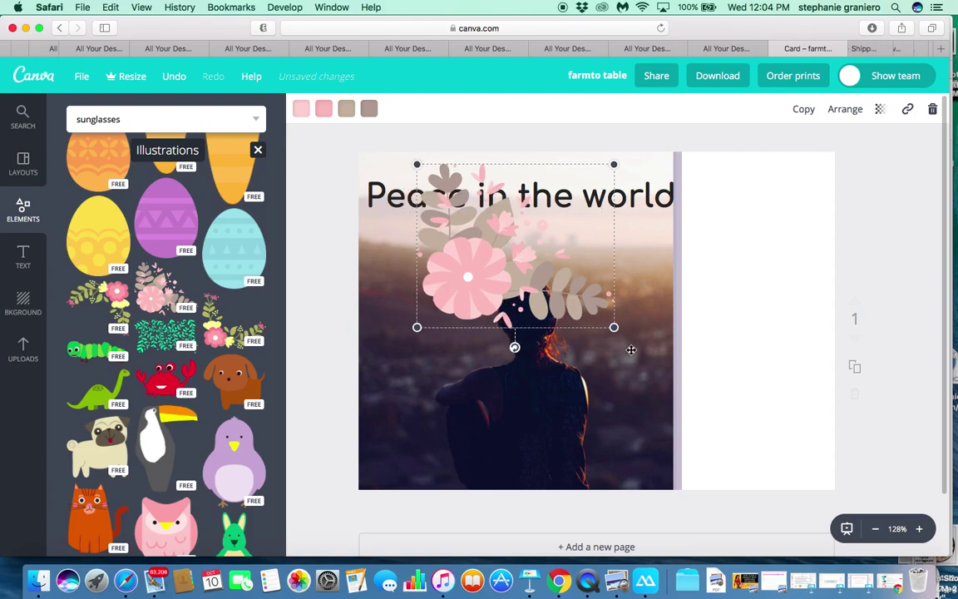
pyautogui.moveTo(631, 350); pyautogui.dragTo(706, 383)
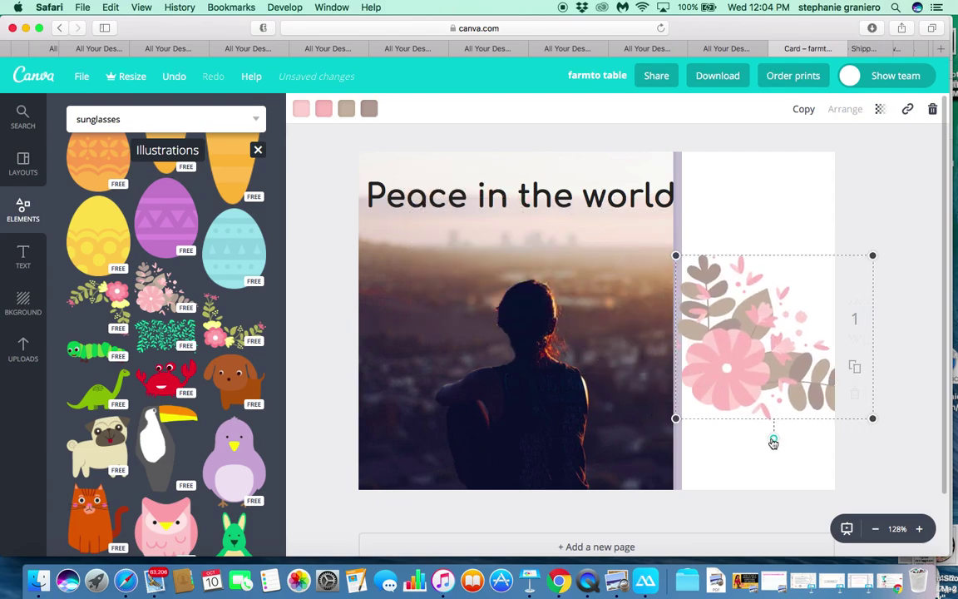
# Step: Rotate the flower illustration a quarter turn counterclockwise and shrink it further to fit within the white panel
pyautogui.moveTo(773, 443); pyautogui.dragTo(828, 340)
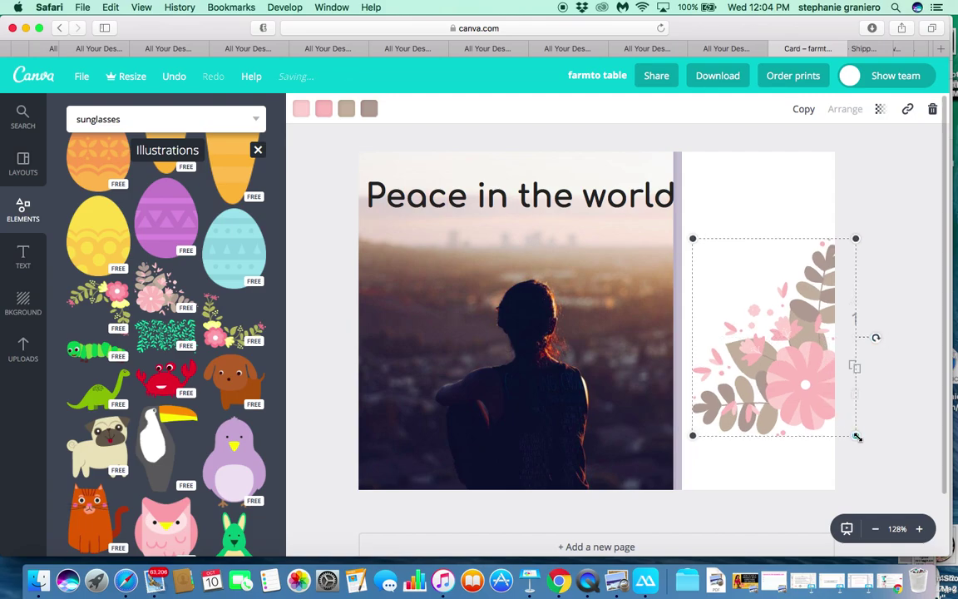
pyautogui.moveTo(857, 437); pyautogui.dragTo(821, 407)
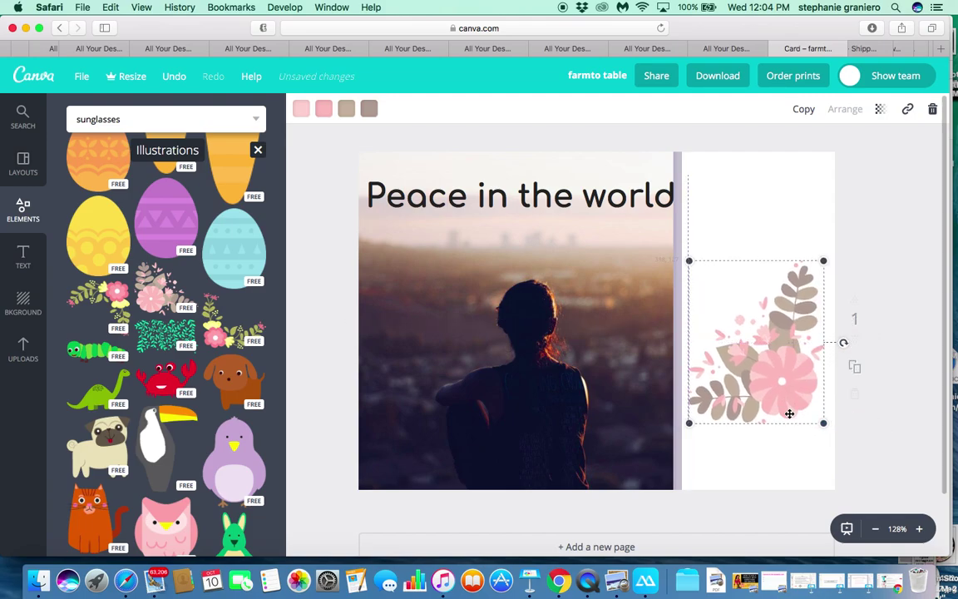
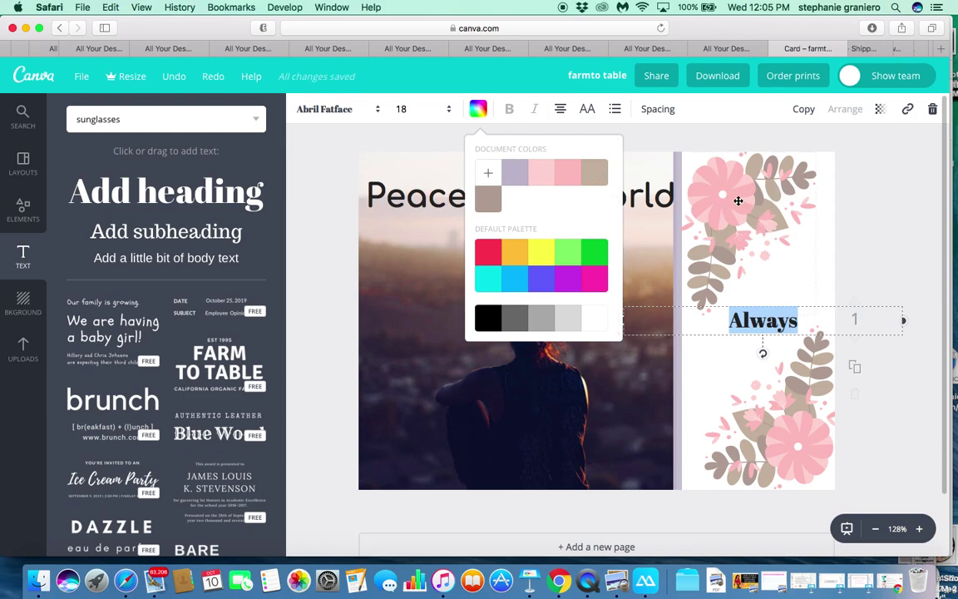
# Step: Recolour the "Always" text with the darker pink from the document colours
pyautogui.click(567, 173)
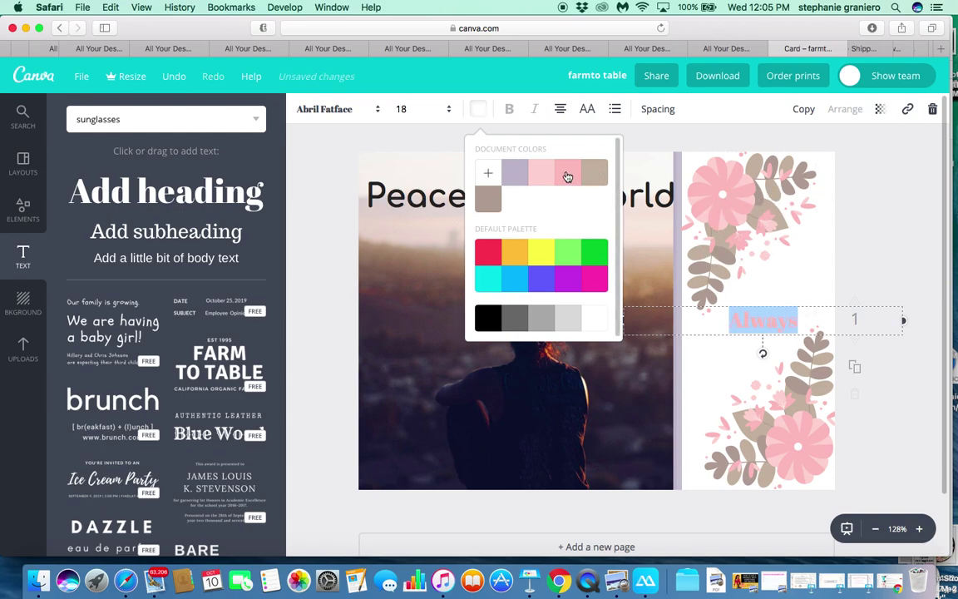
pyautogui.click(782, 273)
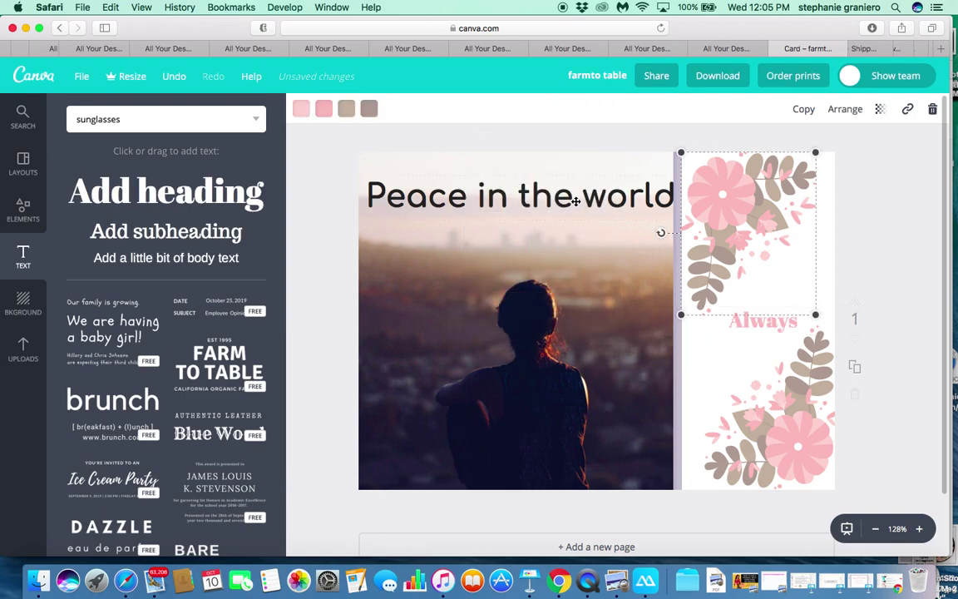
# Step: Set the "Peace in the world" heading's font size to 24 and move it slightly lower within the photo
pyautogui.doubleClick(577, 196)
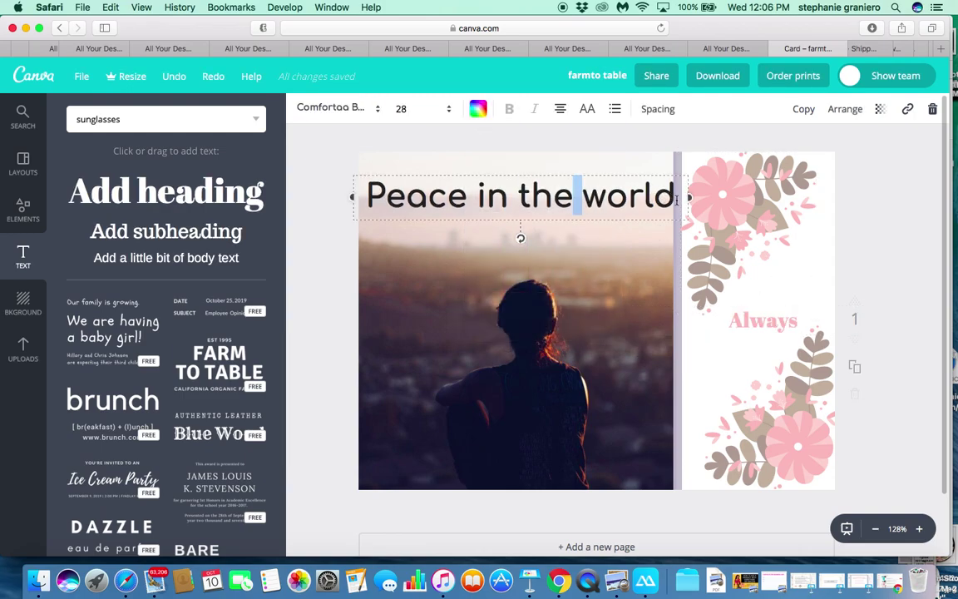
pyautogui.moveTo(675, 199); pyautogui.dragTo(353, 196)
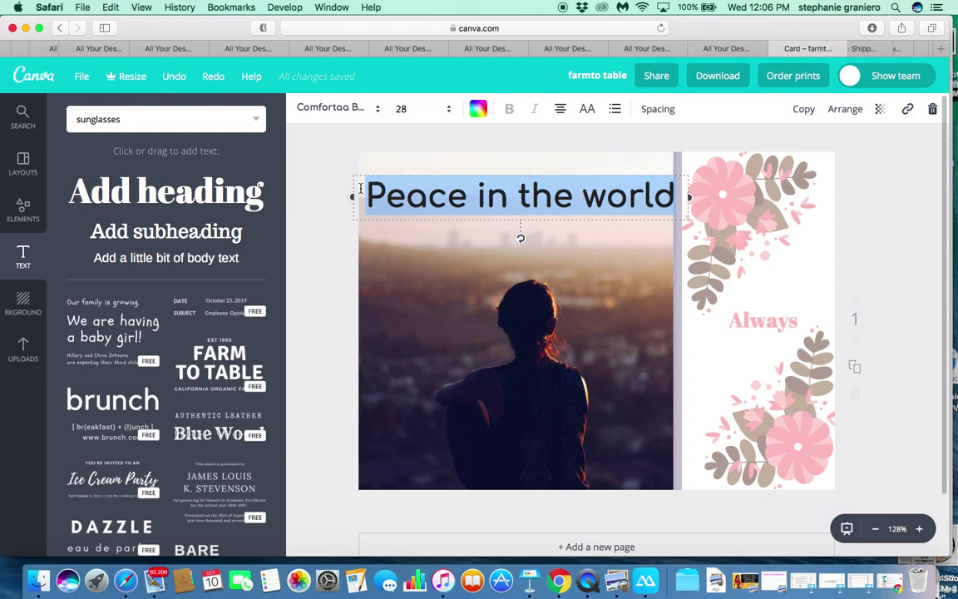
pyautogui.click(451, 112)
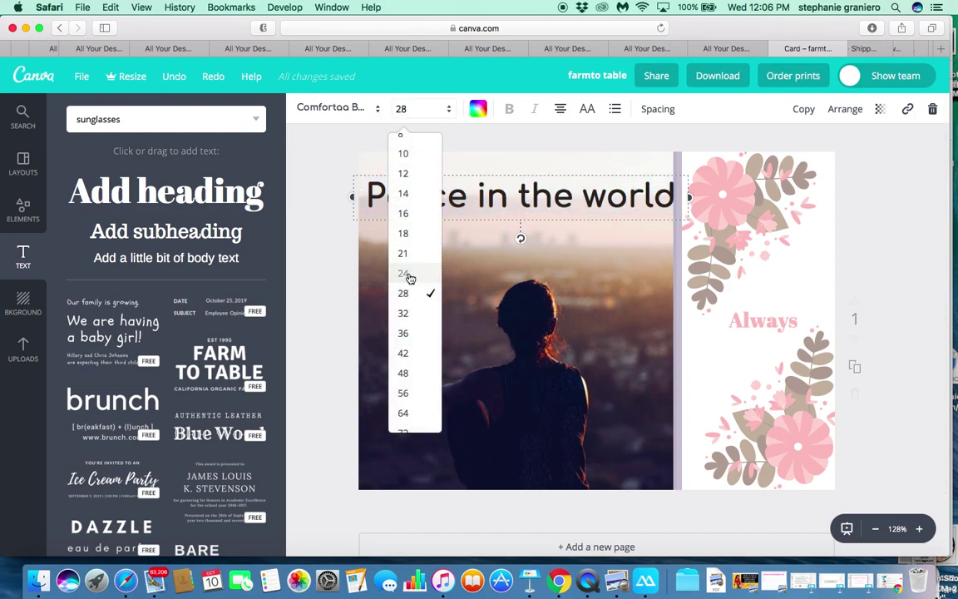
pyautogui.click(409, 276)
pyautogui.moveTo(553, 196); pyautogui.dragTo(548, 207)
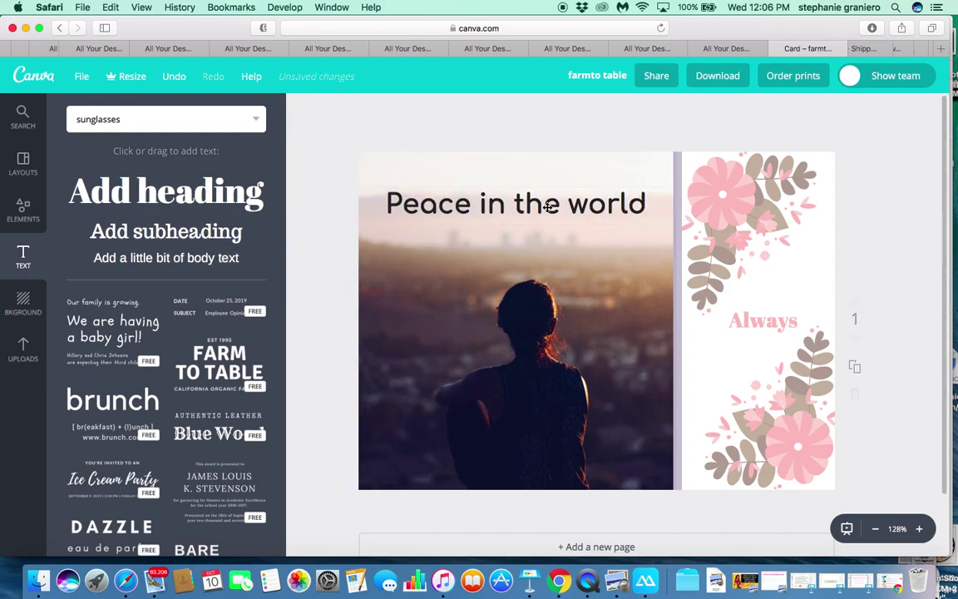
# Step: Add the free teal swirl with a curled end from the Lines category and shrink it to fit beneath the heading
pyautogui.click(21, 213)
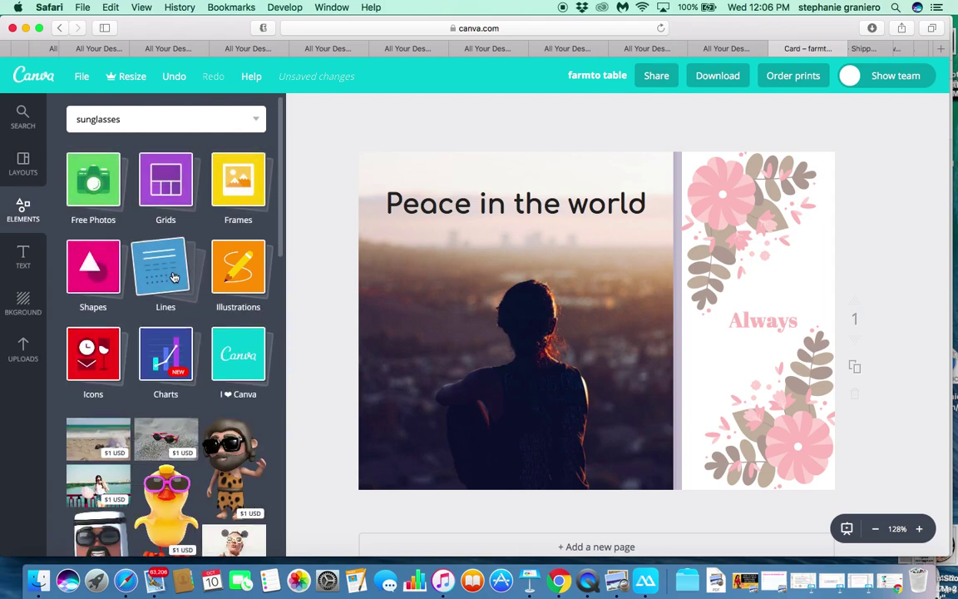
pyautogui.click(171, 306)
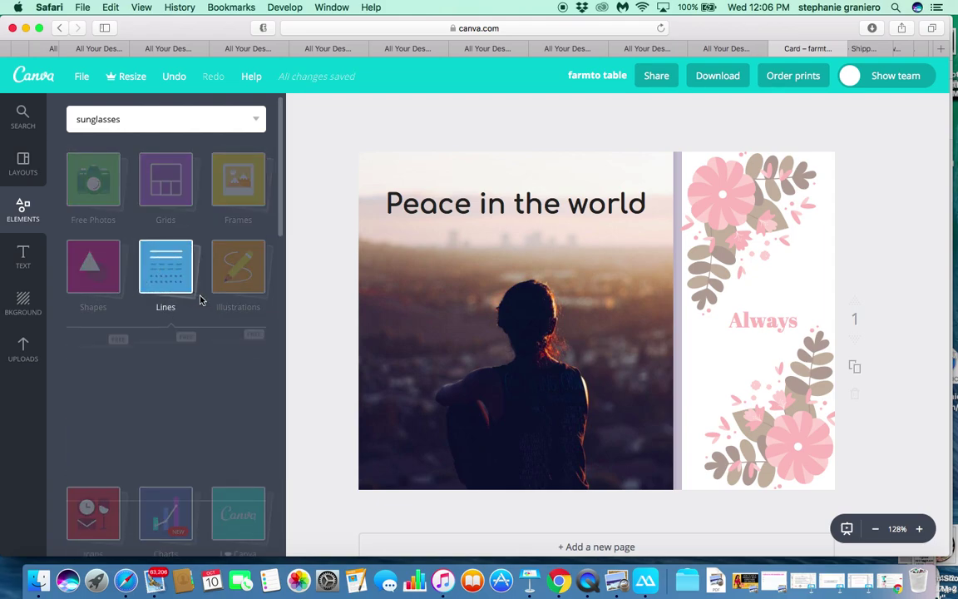
pyautogui.scroll(-4, 199, 300)
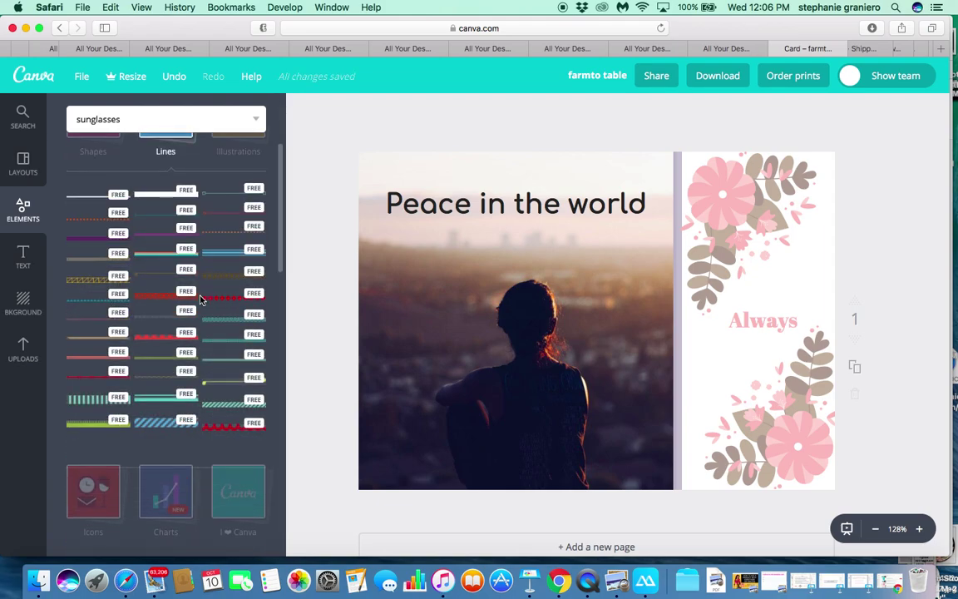
pyautogui.scroll(-5, 184, 391)
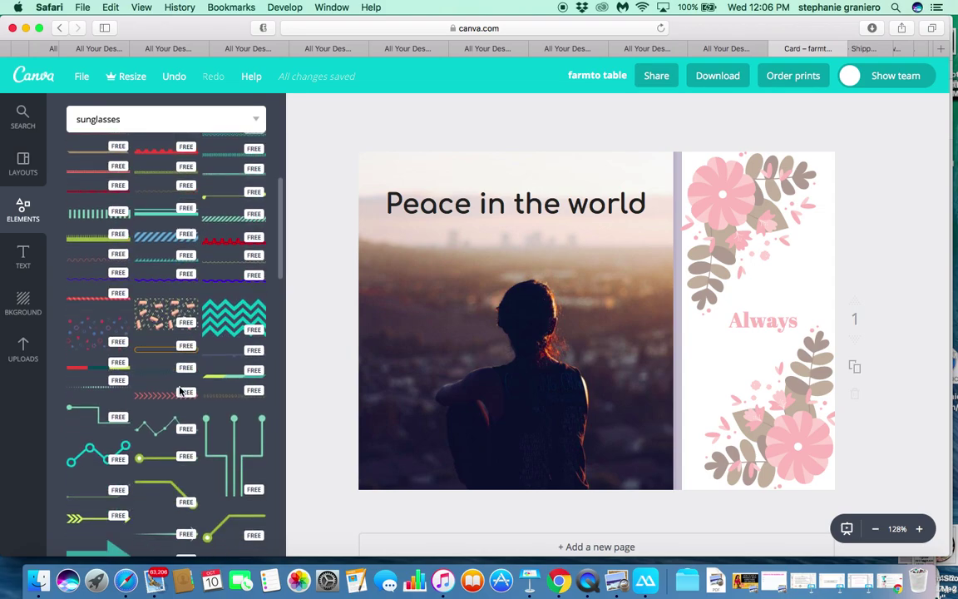
pyautogui.scroll(-8, 180, 391)
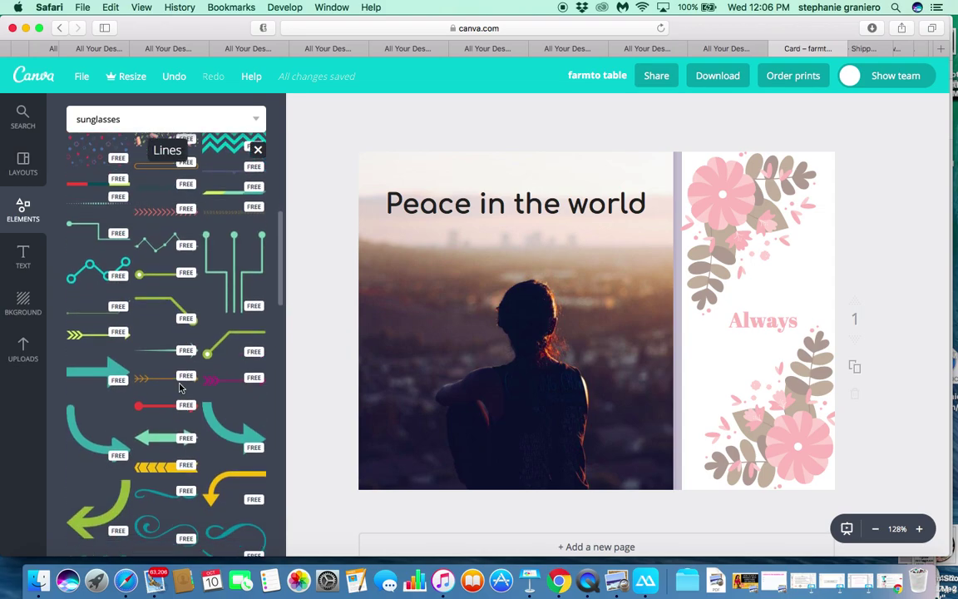
pyautogui.scroll(-3, 180, 387)
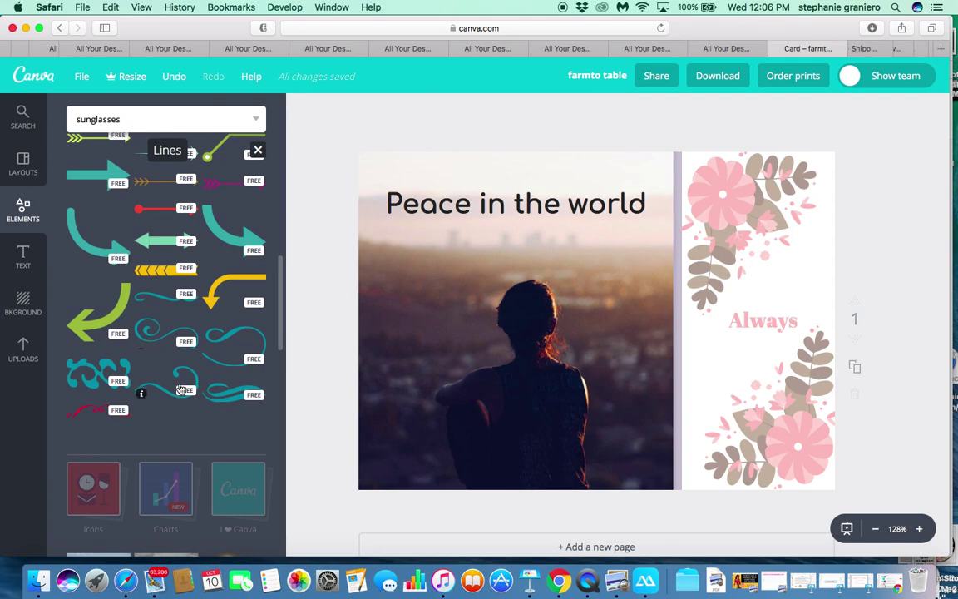
pyautogui.click(162, 339)
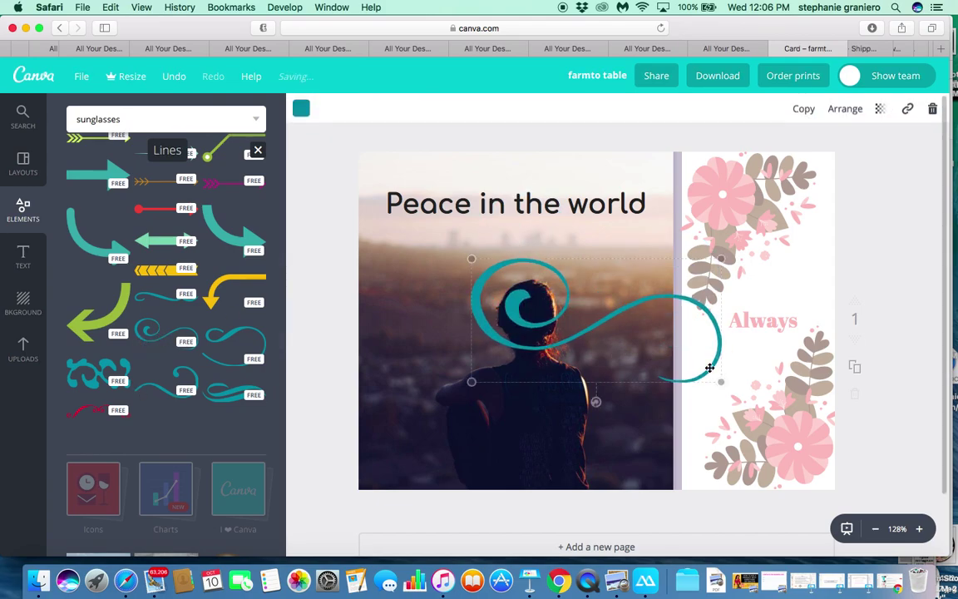
pyautogui.moveTo(720, 383); pyautogui.dragTo(534, 234)
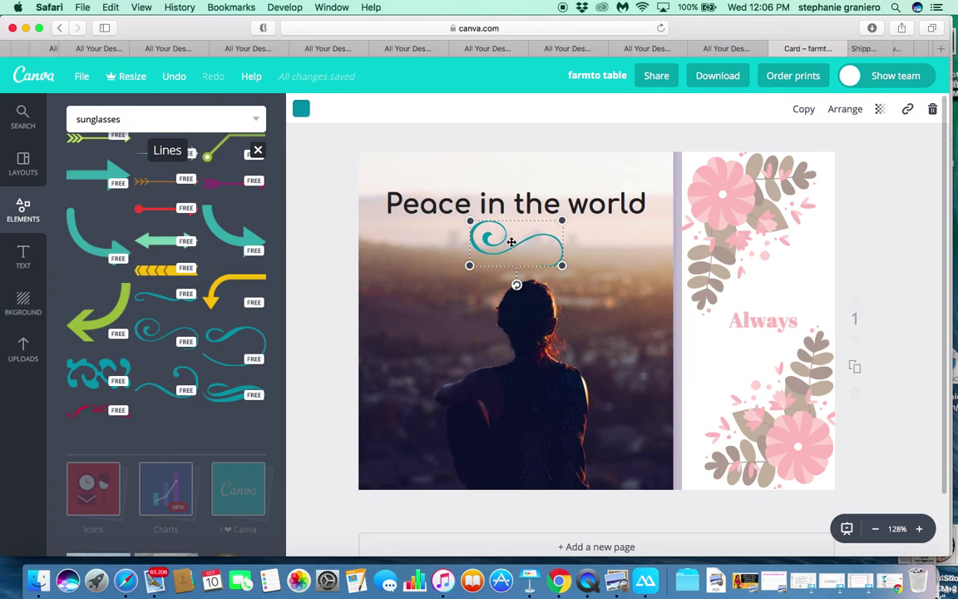
pyautogui.click(748, 190)
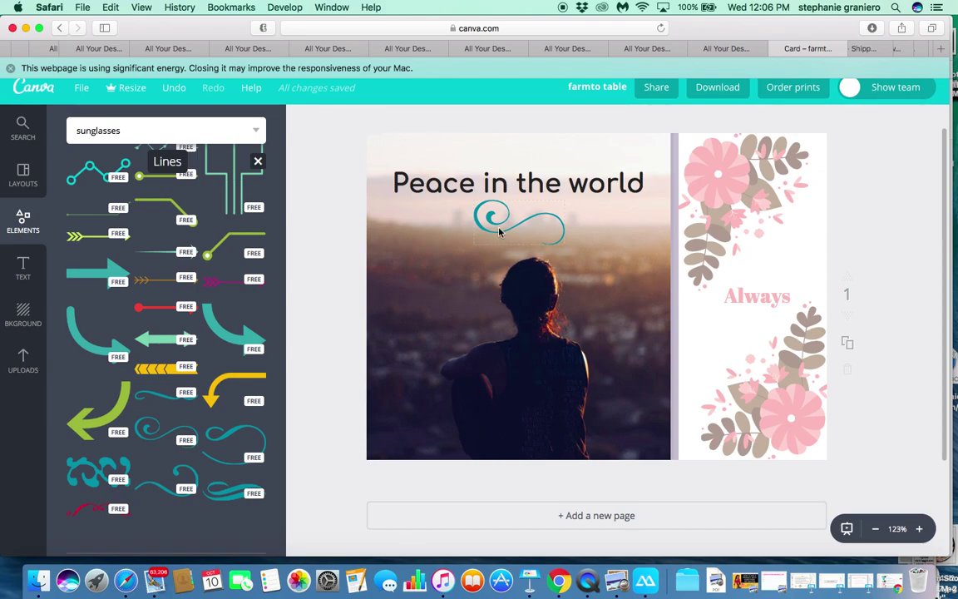
# Step: Recolour the swirl beneath the heading with the darker pink from the document colours
pyautogui.click(499, 232)
pyautogui.click(301, 131)
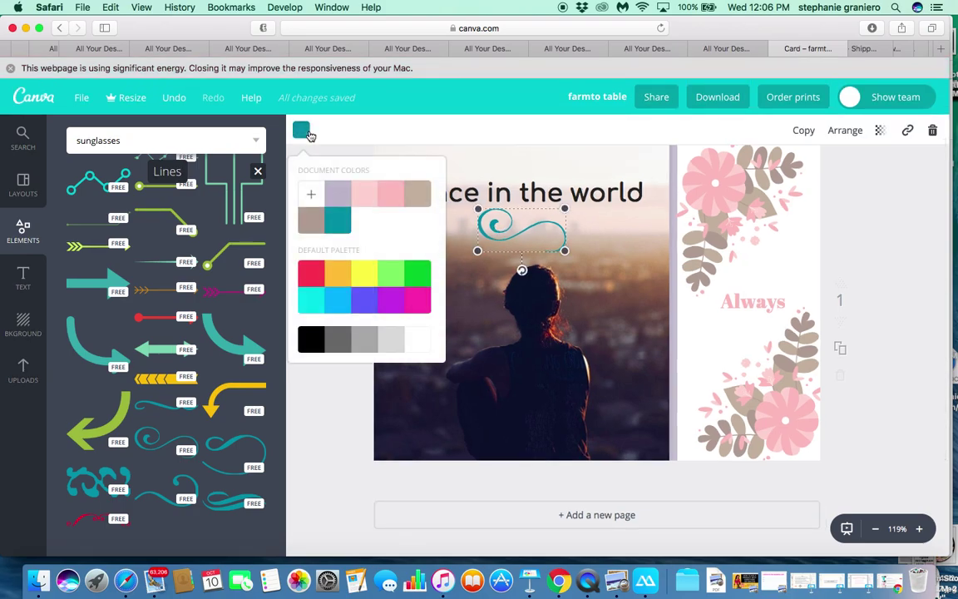
pyautogui.click(390, 198)
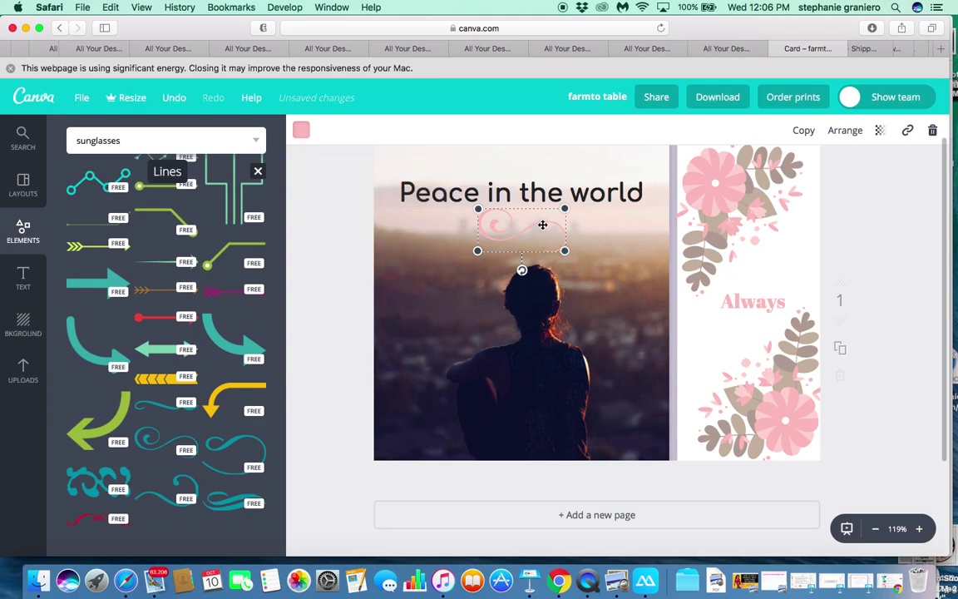
# Step: Enlarge the pink swirl slightly and centre it beneath the heading
pyautogui.moveTo(542, 224); pyautogui.dragTo(586, 258)
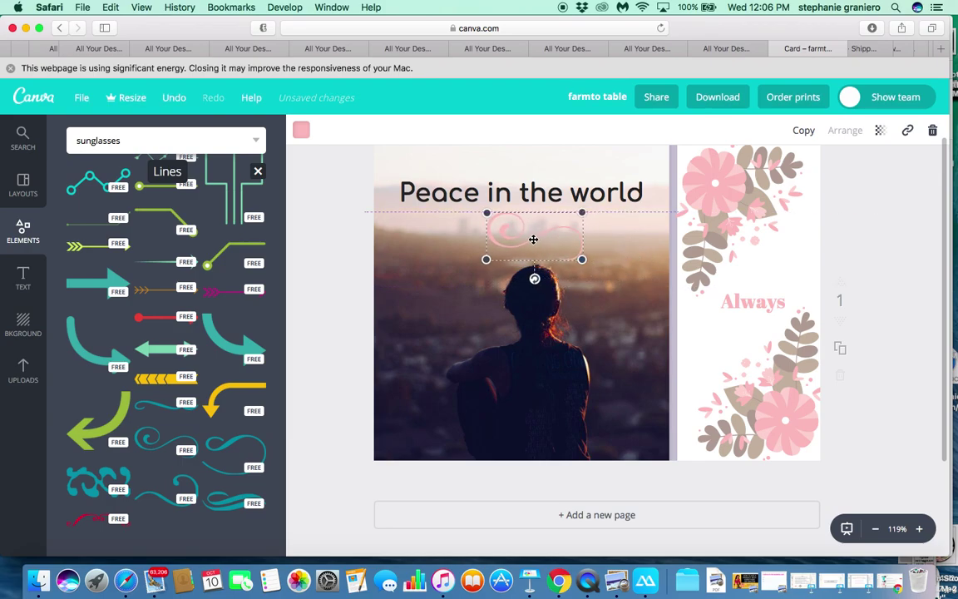
pyautogui.moveTo(532, 239); pyautogui.dragTo(533, 202)
pyautogui.press('Escape')
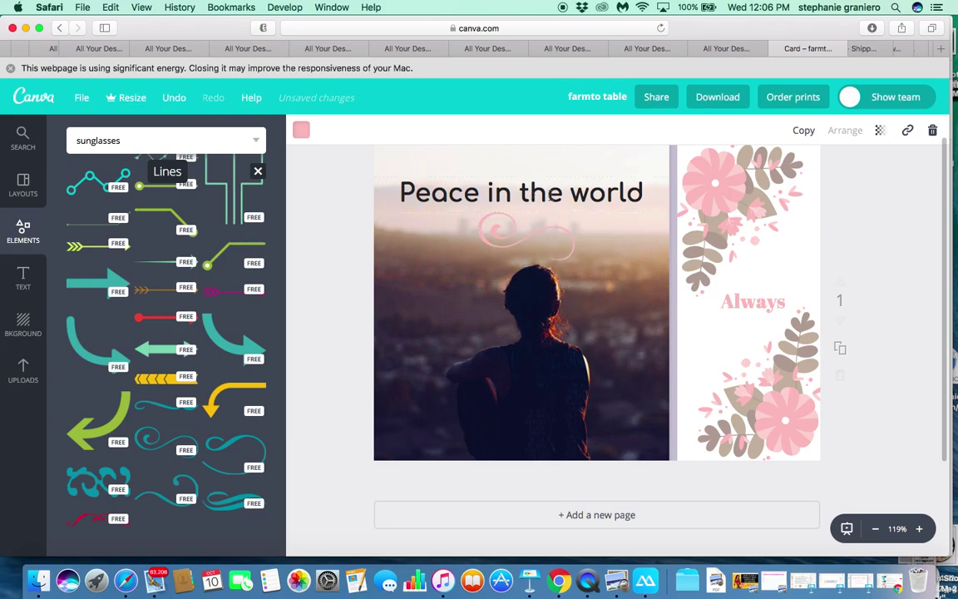
# Step: Move the "Peace in the world" heading and the pink swirl higher on the photo
pyautogui.click(533, 195)
pyautogui.moveTo(533, 190); pyautogui.dragTo(534, 165)
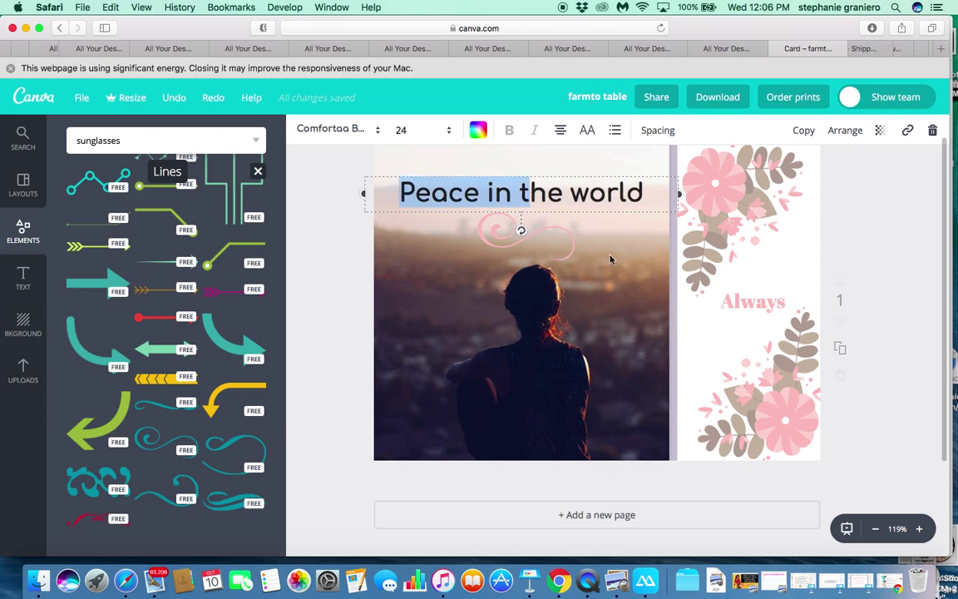
pyautogui.moveTo(574, 243); pyautogui.dragTo(562, 212)
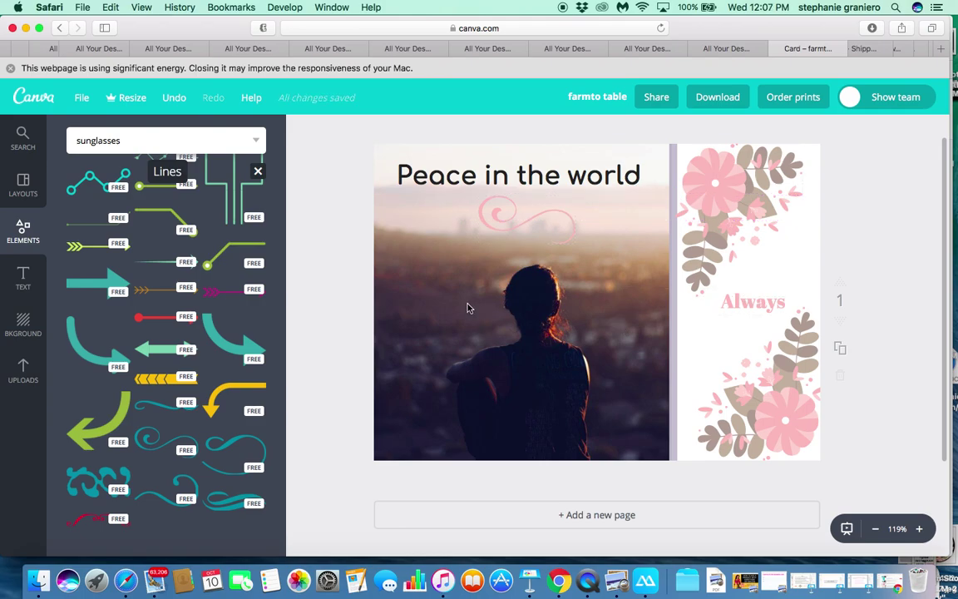
pyautogui.scroll(2, 515, 273)
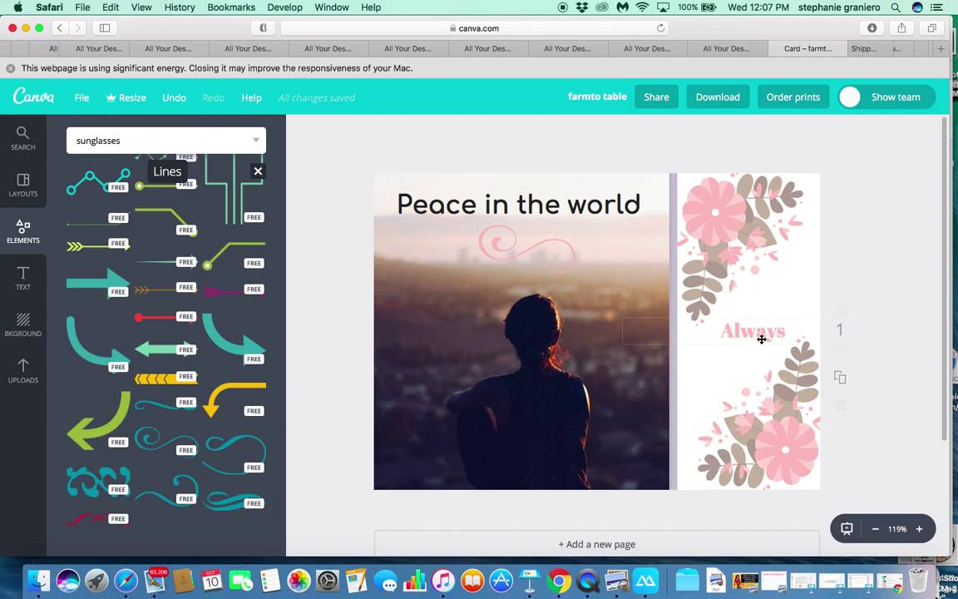
# Step: Change the font of the "Always" text between the floral illustrations to Allura
pyautogui.doubleClick(787, 332)
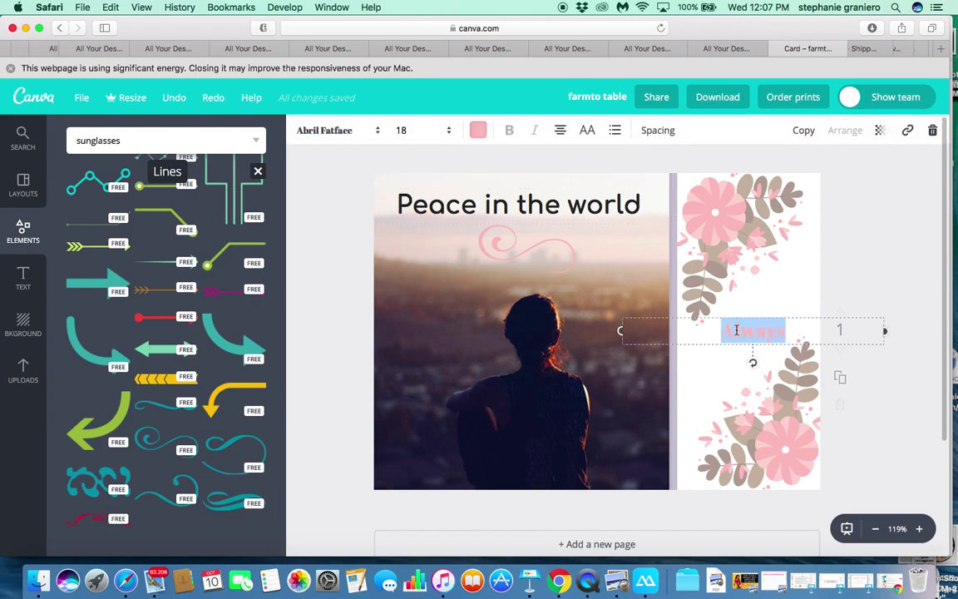
pyautogui.click(378, 130)
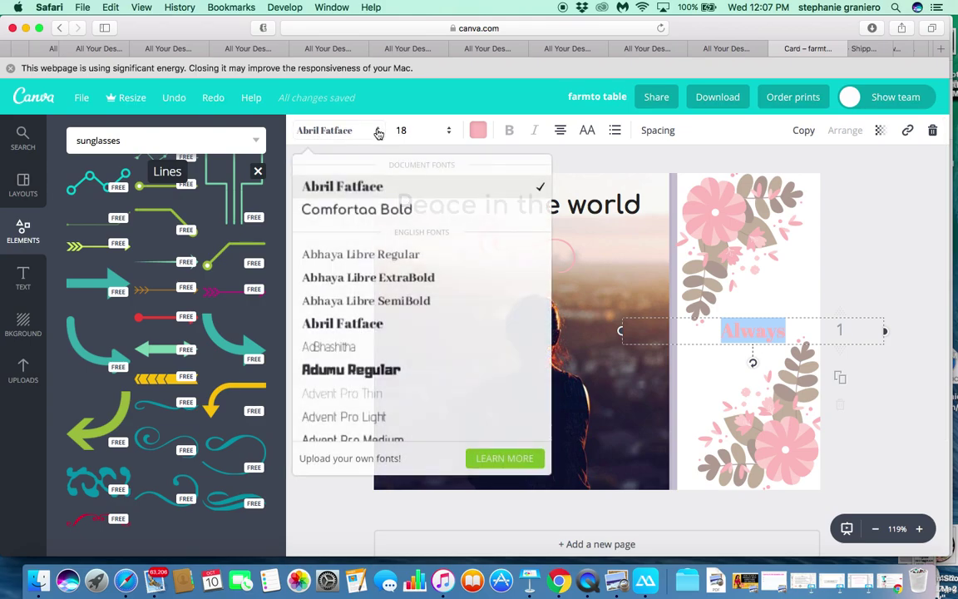
pyautogui.scroll(-3, 357, 324)
pyautogui.scroll(-2, 342, 332)
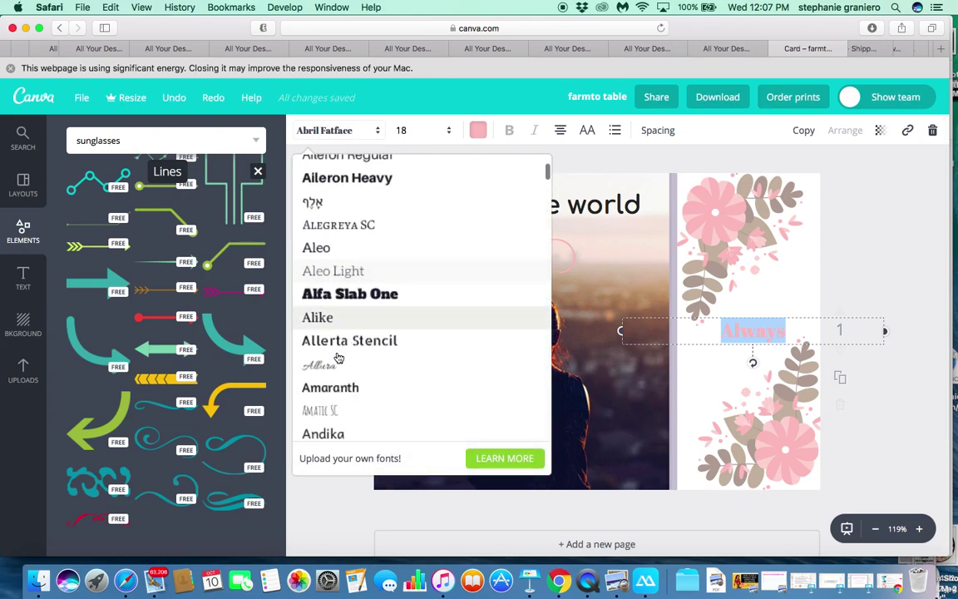
pyautogui.click(332, 368)
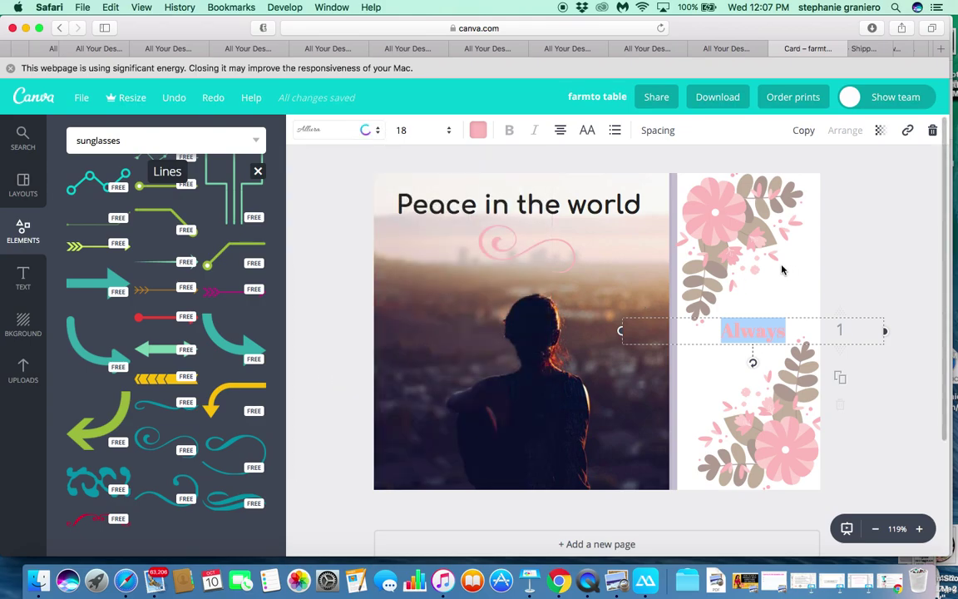
pyautogui.click(708, 391)
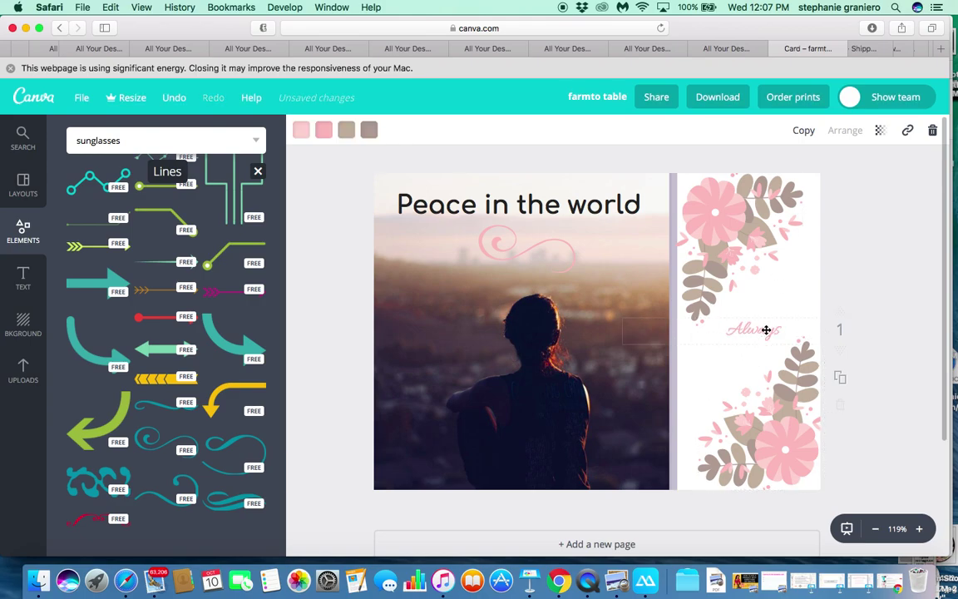
# Step: Set the "Always" text to size 28 and reposition it in the gap between the two floral illustrations
pyautogui.click(791, 330)
pyautogui.doubleClick(782, 330)
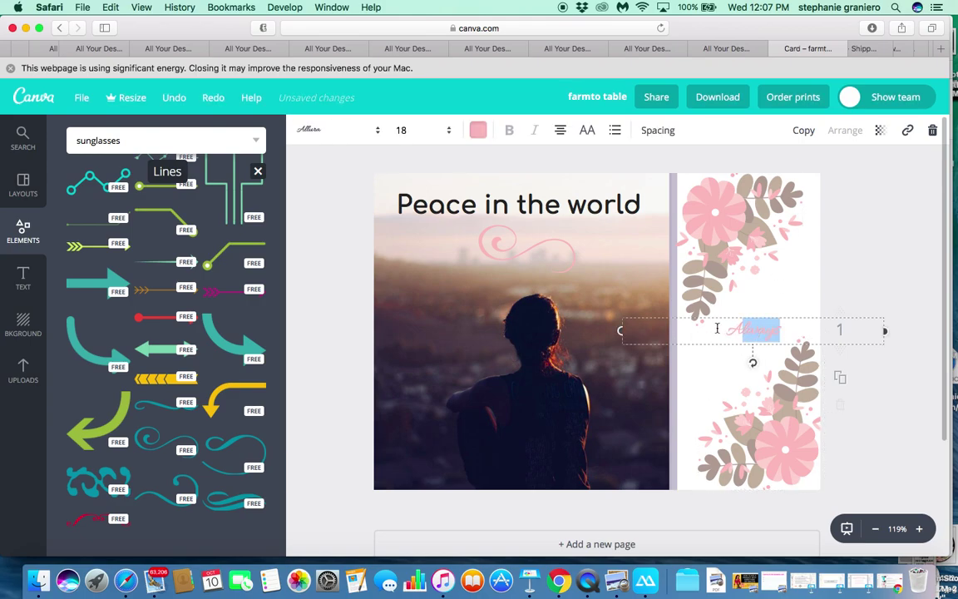
pyautogui.click(448, 130)
pyautogui.click(402, 344)
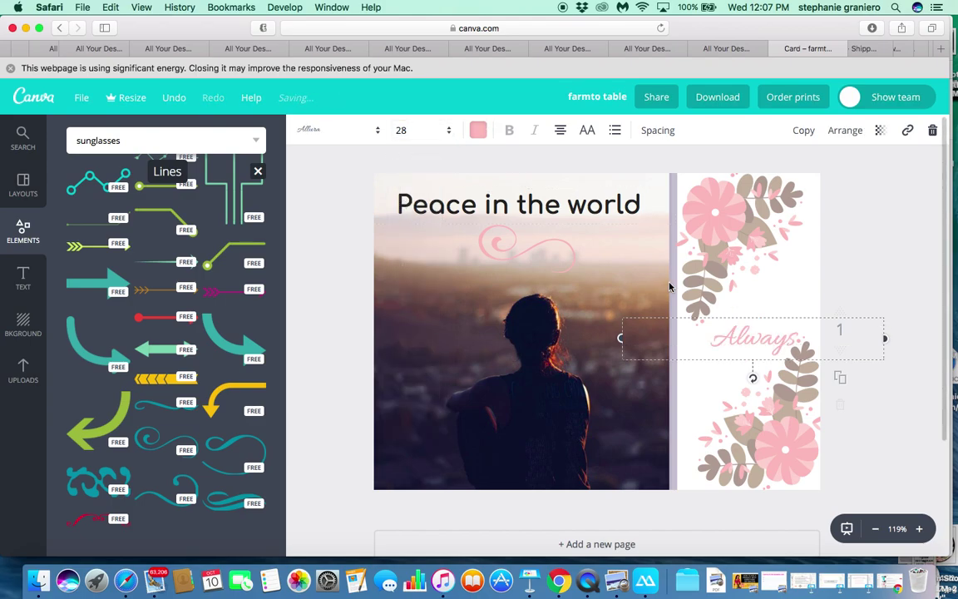
pyautogui.click(741, 287)
pyautogui.moveTo(733, 336); pyautogui.dragTo(737, 321)
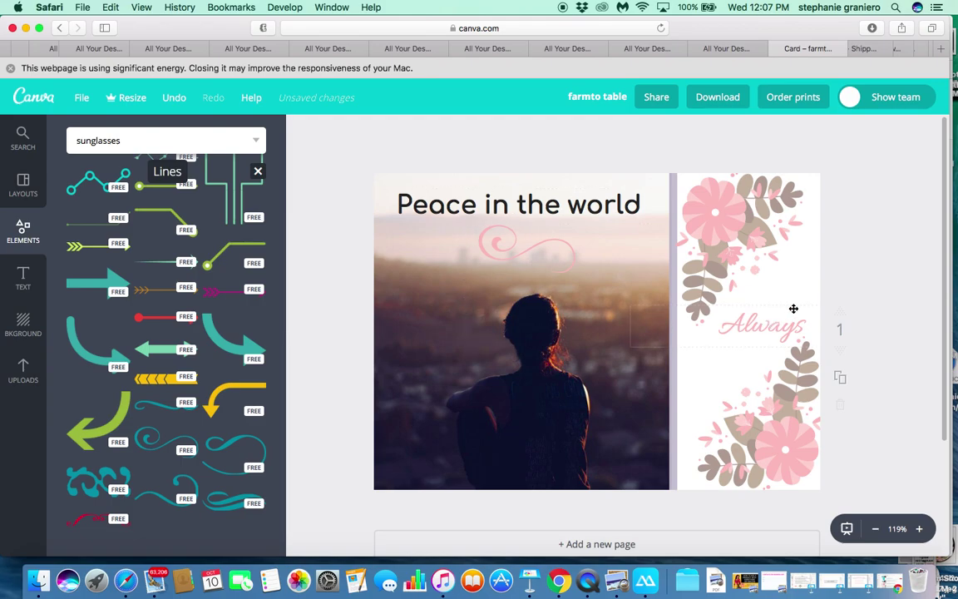
pyautogui.moveTo(769, 324); pyautogui.dragTo(760, 332)
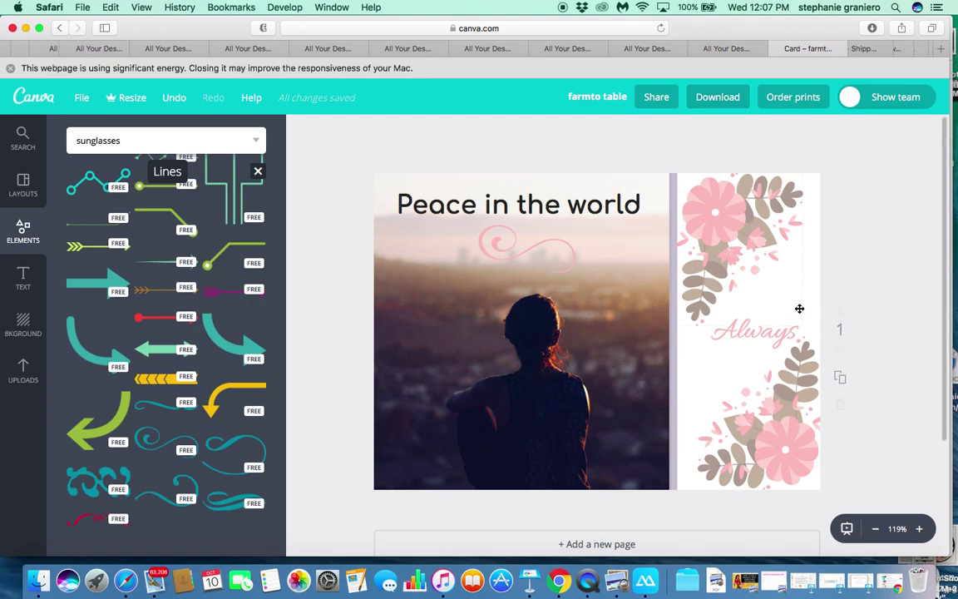
# Step: Send the "Always" text back one layer while it overlaps the lower flowers, and return it to the gap between the florals
pyautogui.click(731, 257)
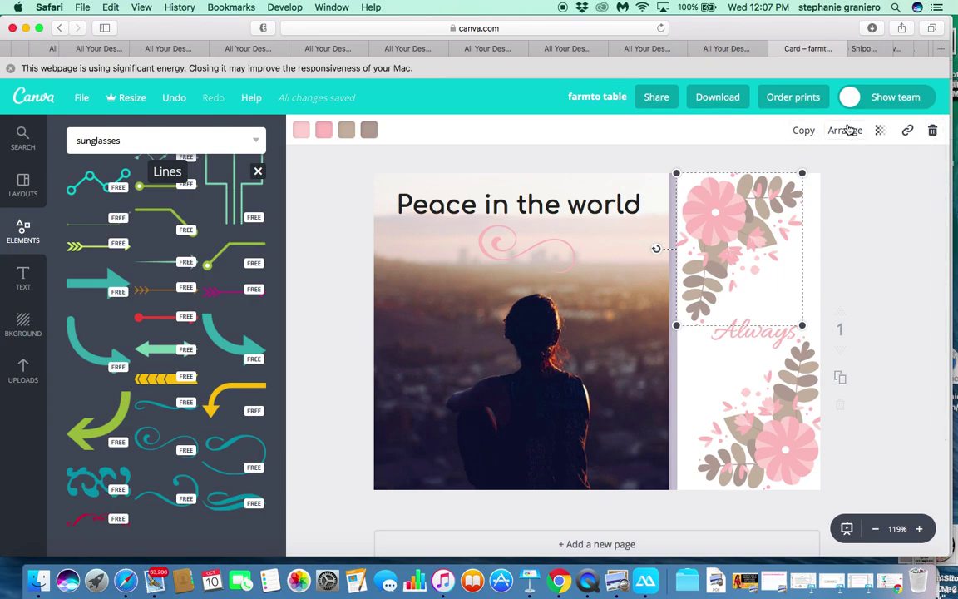
pyautogui.moveTo(763, 339); pyautogui.dragTo(771, 389)
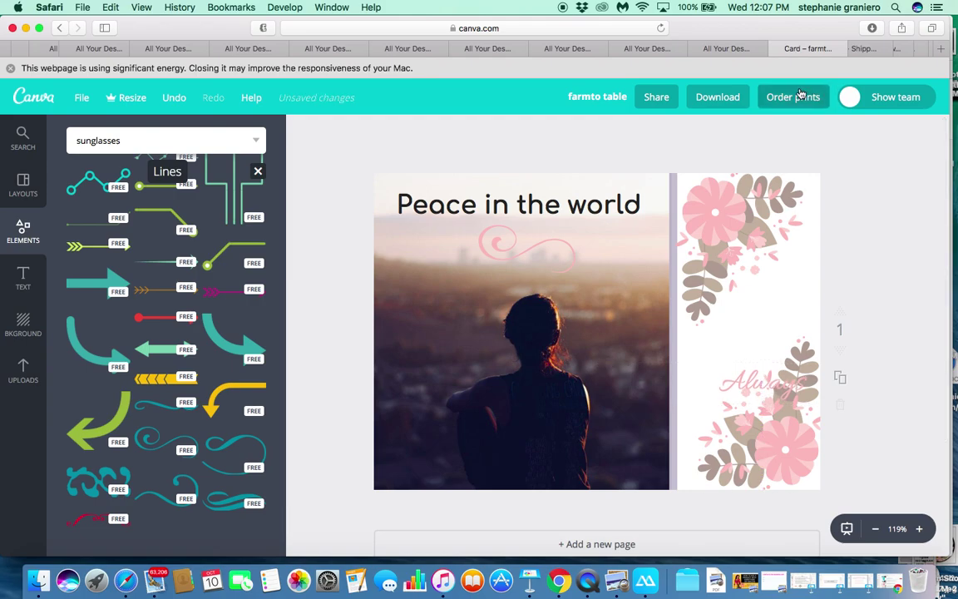
pyautogui.click(760, 397)
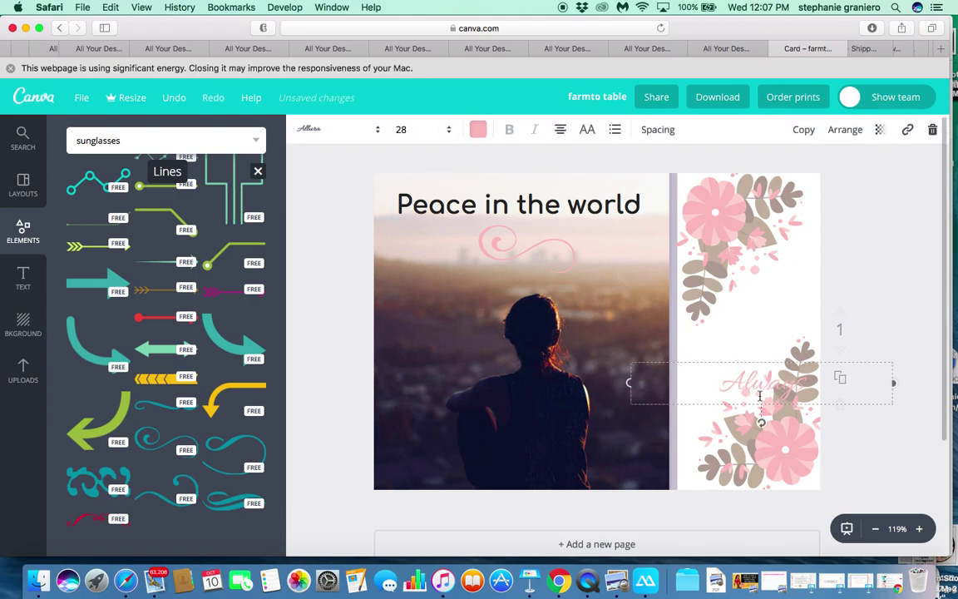
pyautogui.click(845, 130)
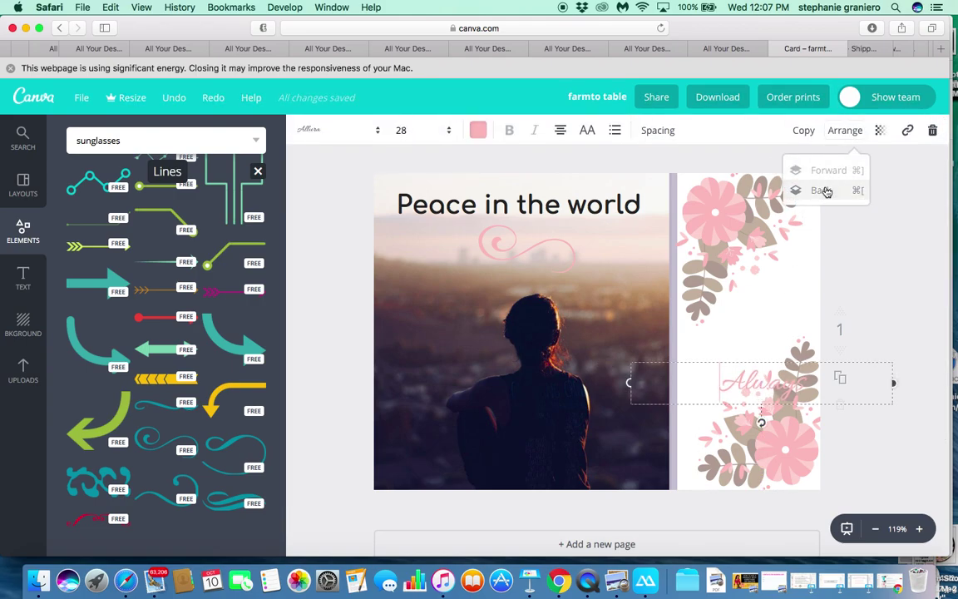
pyautogui.click(823, 190)
pyautogui.moveTo(753, 381); pyautogui.dragTo(743, 338)
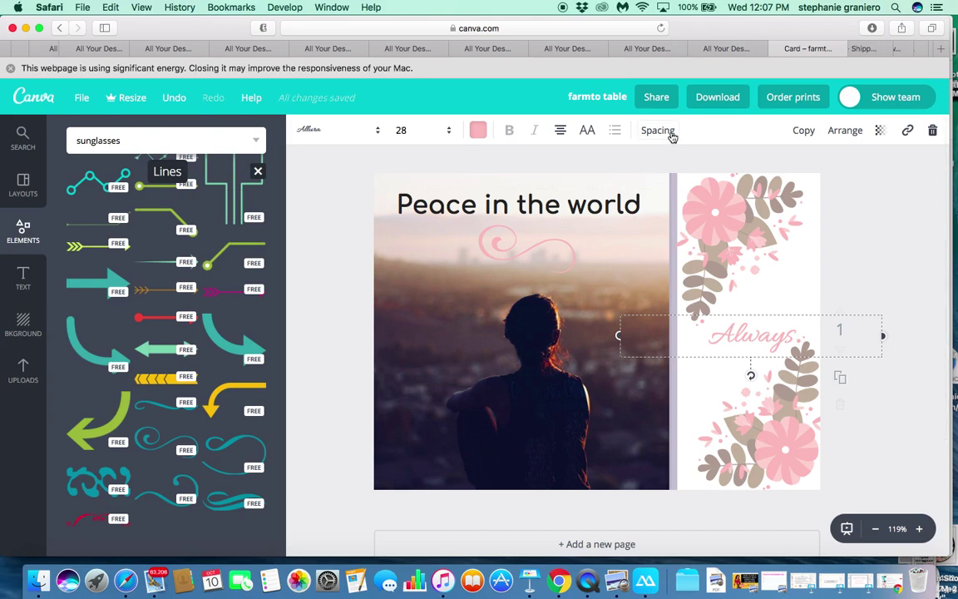
# Step: Break the "Peace in the world" heading into two lines after "in" and tighten its line height
pyautogui.doubleClick(508, 208)
pyautogui.press('Return')
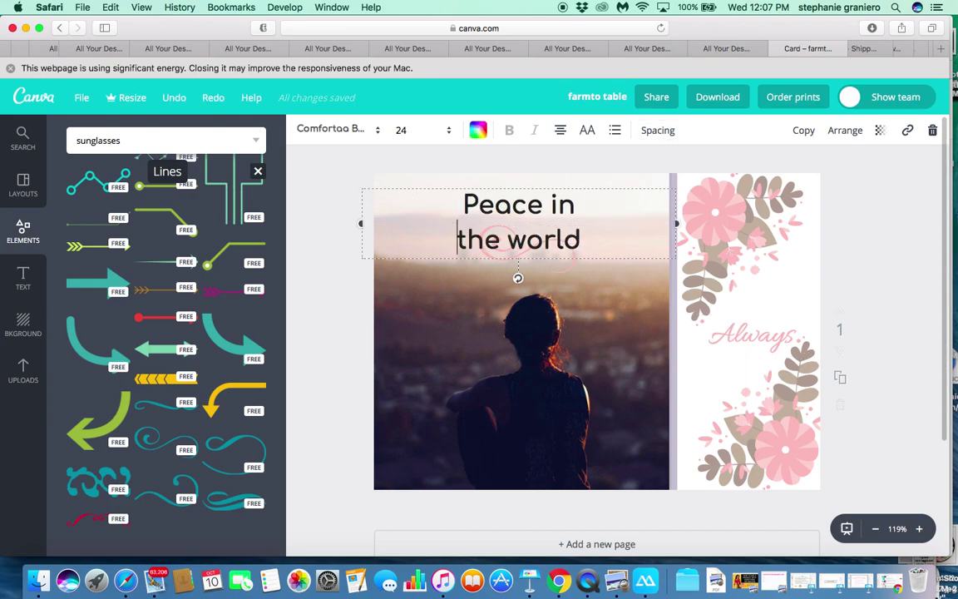
pyautogui.click(658, 130)
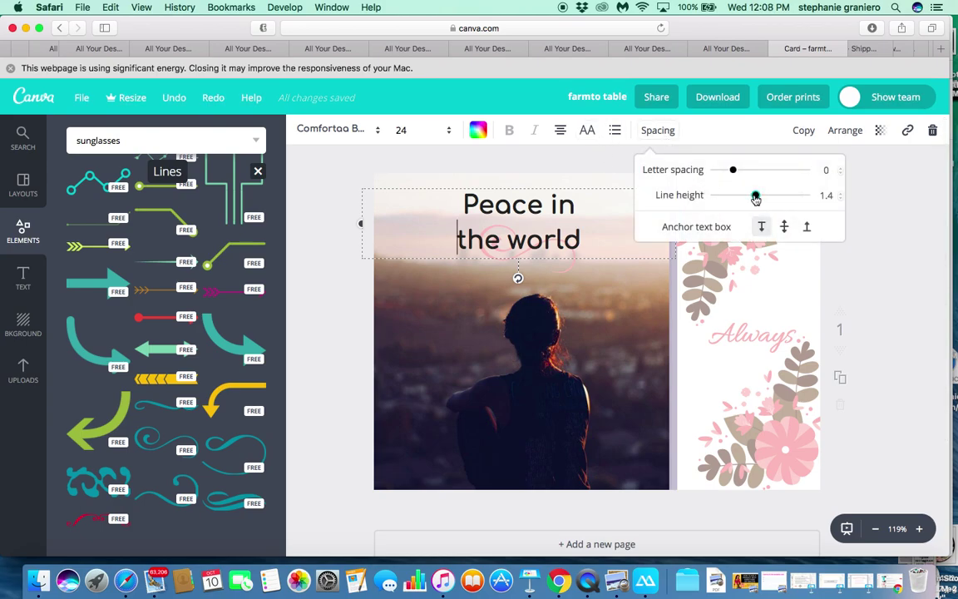
pyautogui.moveTo(754, 195)
pyautogui.mouseDown()
pyautogui.moveTo(813, 199)
pyautogui.moveTo(746, 198)
pyautogui.mouseUp()
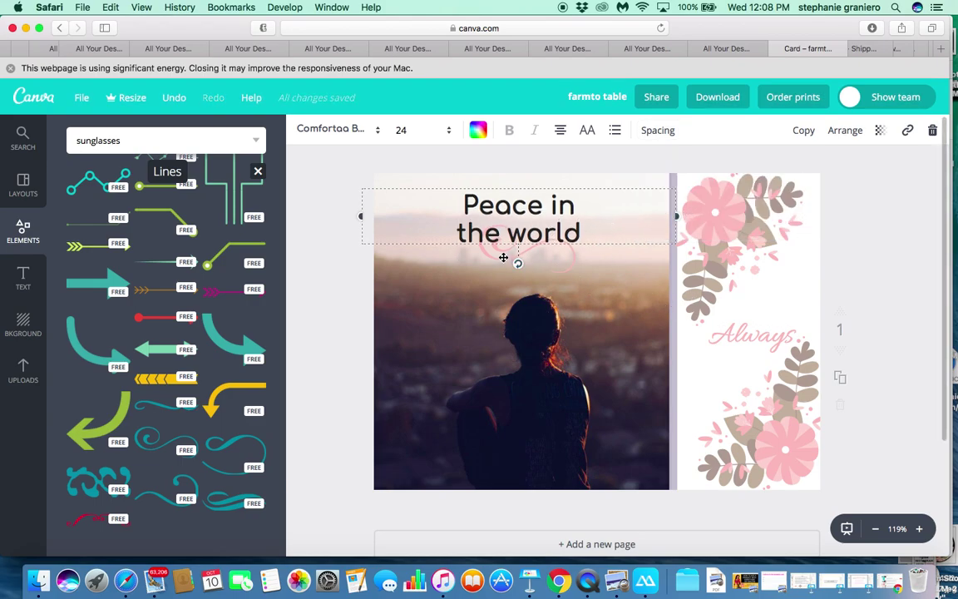
# Step: Reposition the two-line heading near the photo's upper edge and centre the pink swirl just beneath it
pyautogui.moveTo(497, 259); pyautogui.dragTo(572, 278)
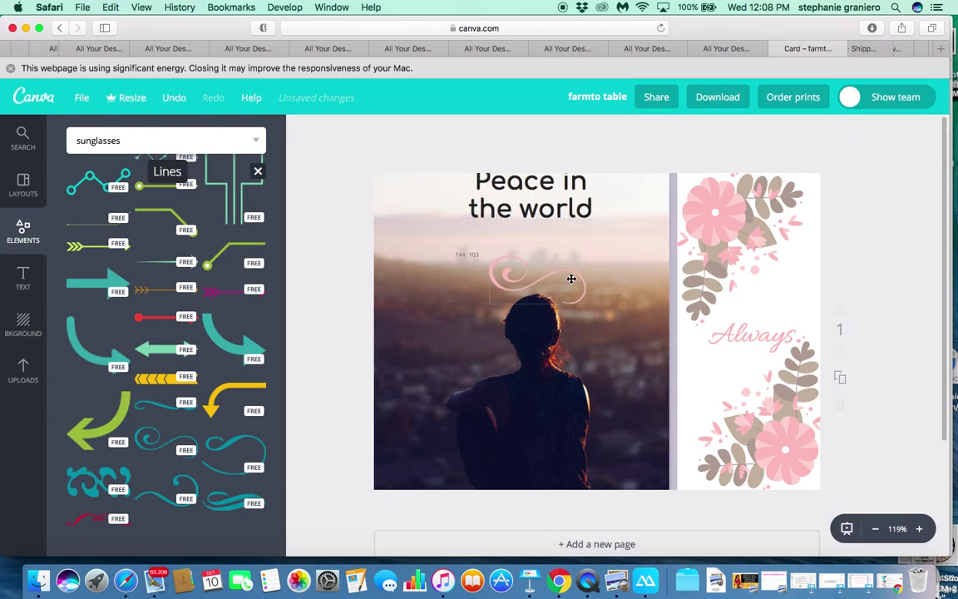
pyautogui.moveTo(487, 197); pyautogui.dragTo(487, 219)
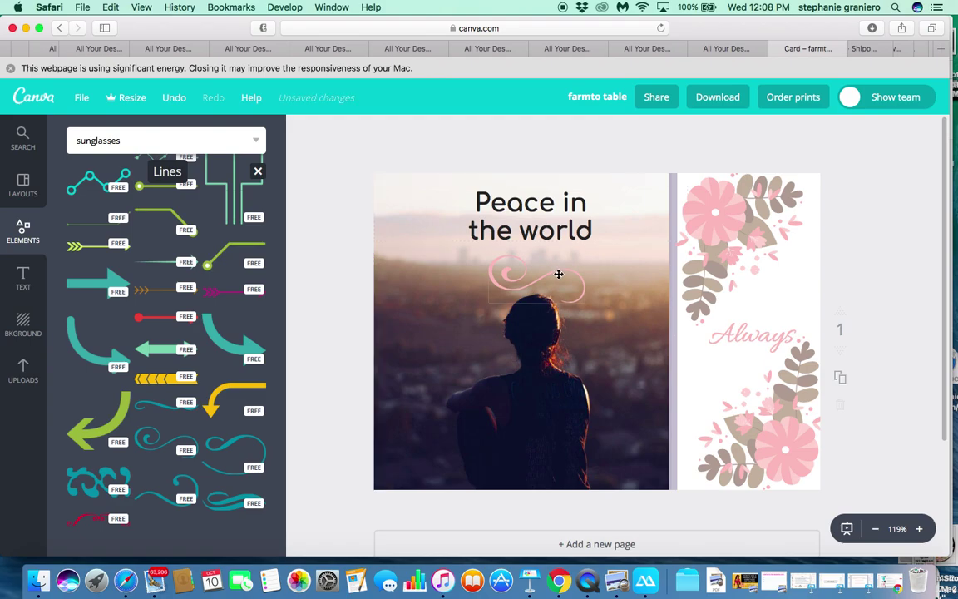
pyautogui.moveTo(559, 273); pyautogui.dragTo(554, 265)
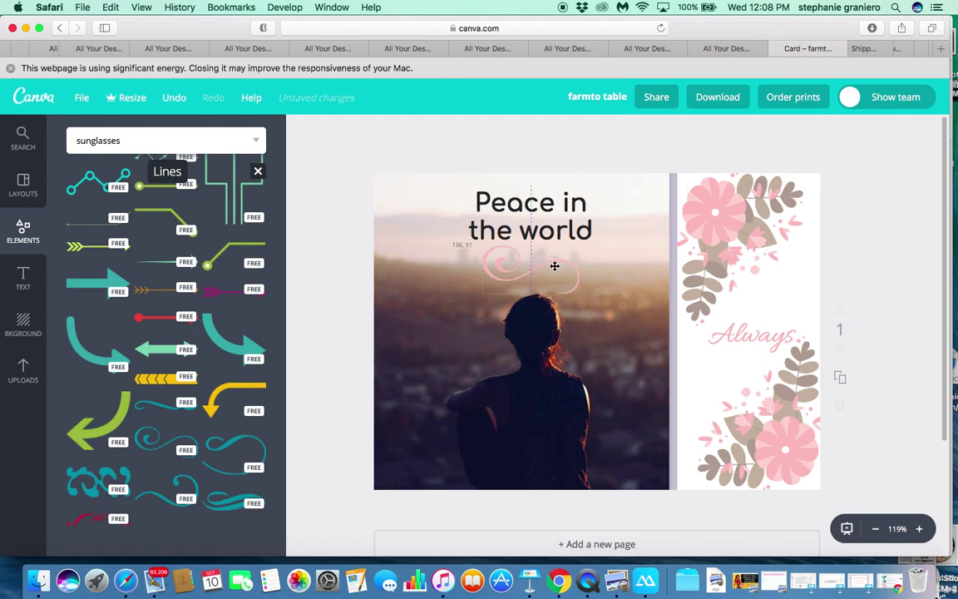
pyautogui.click(617, 366)
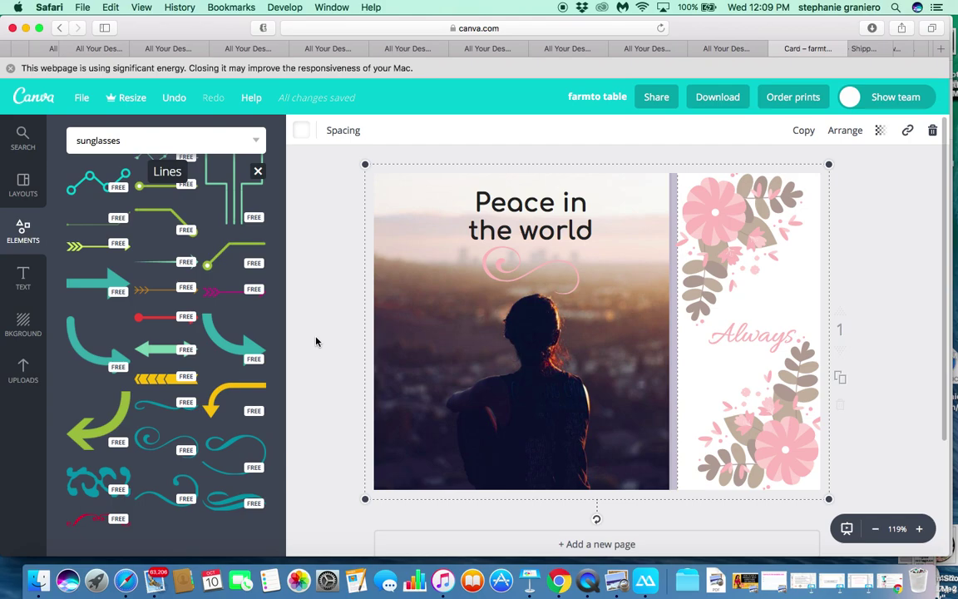
pyautogui.rightClick(587, 587)
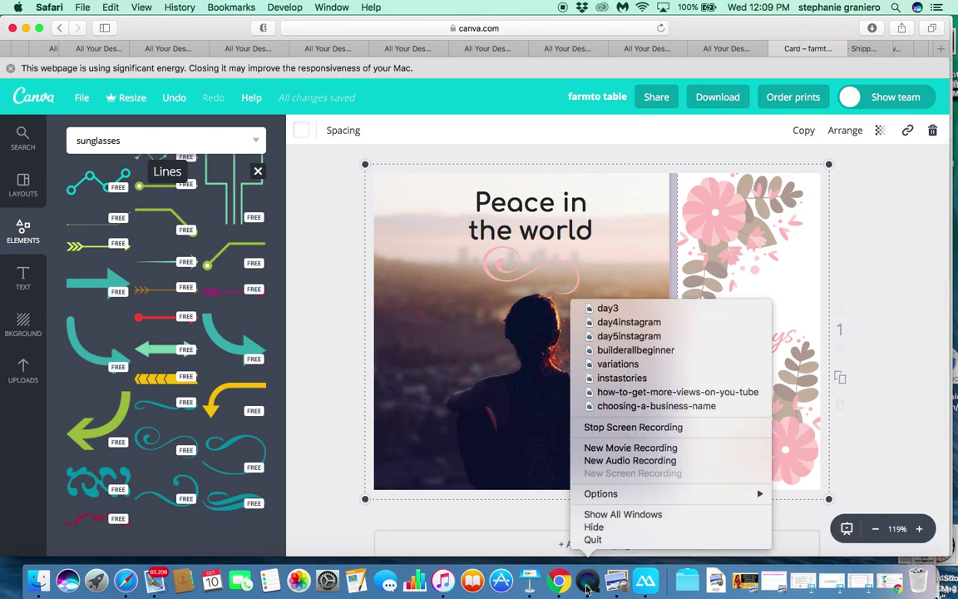